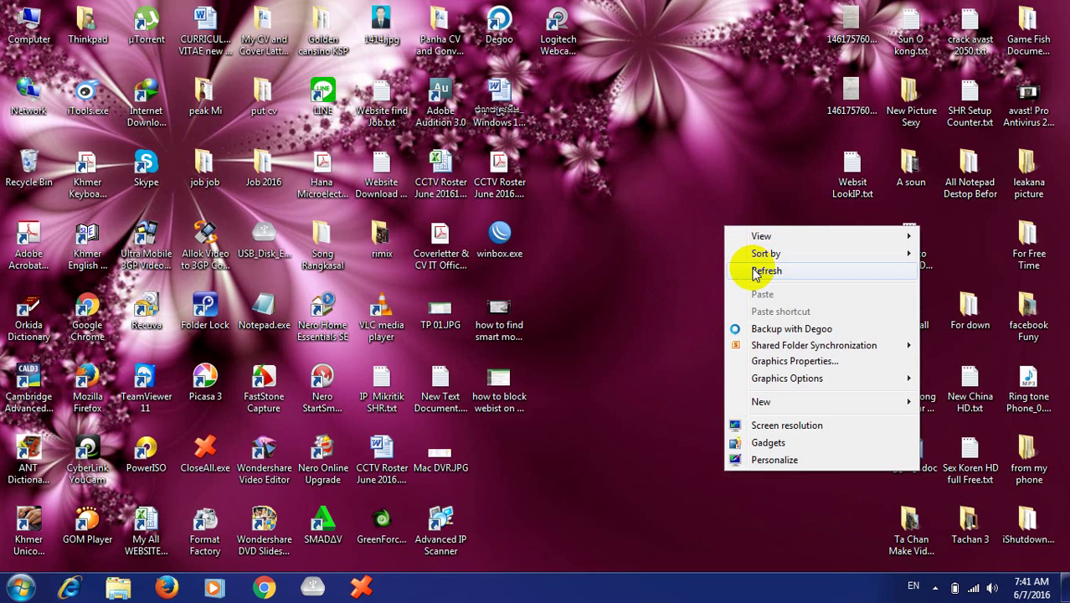
- Refresh the Windows desktop twice from its right-click menu
click(756, 273)
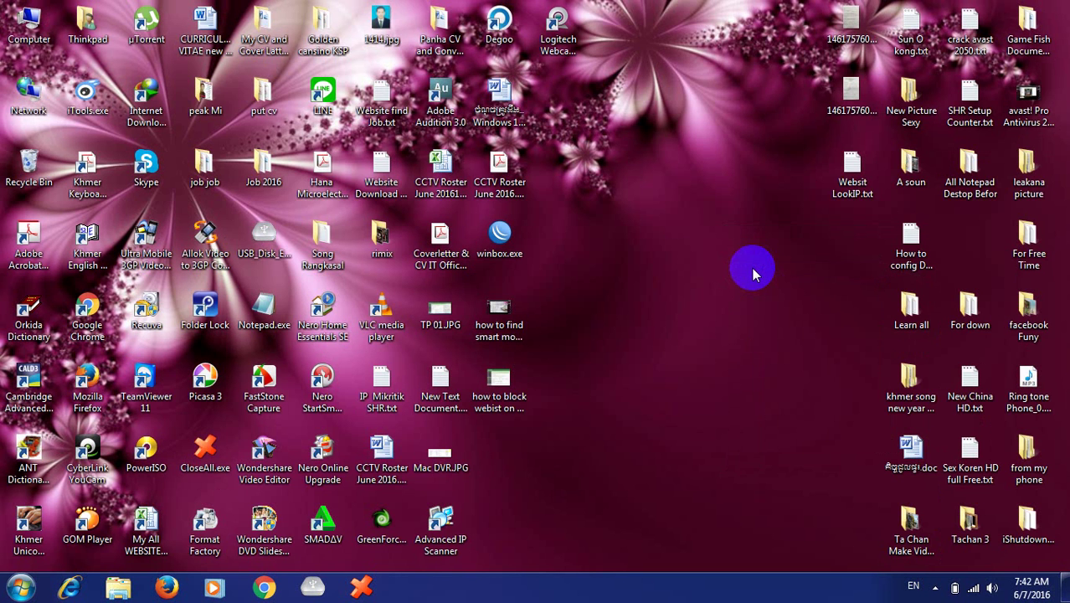
right_click(753, 273)
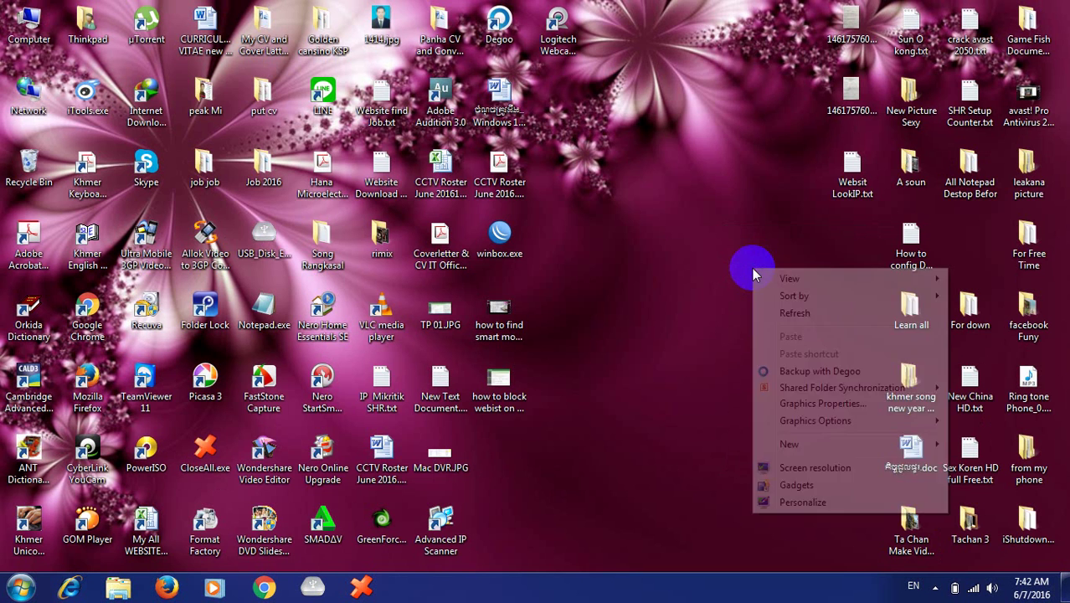
click(791, 310)
right_click(705, 308)
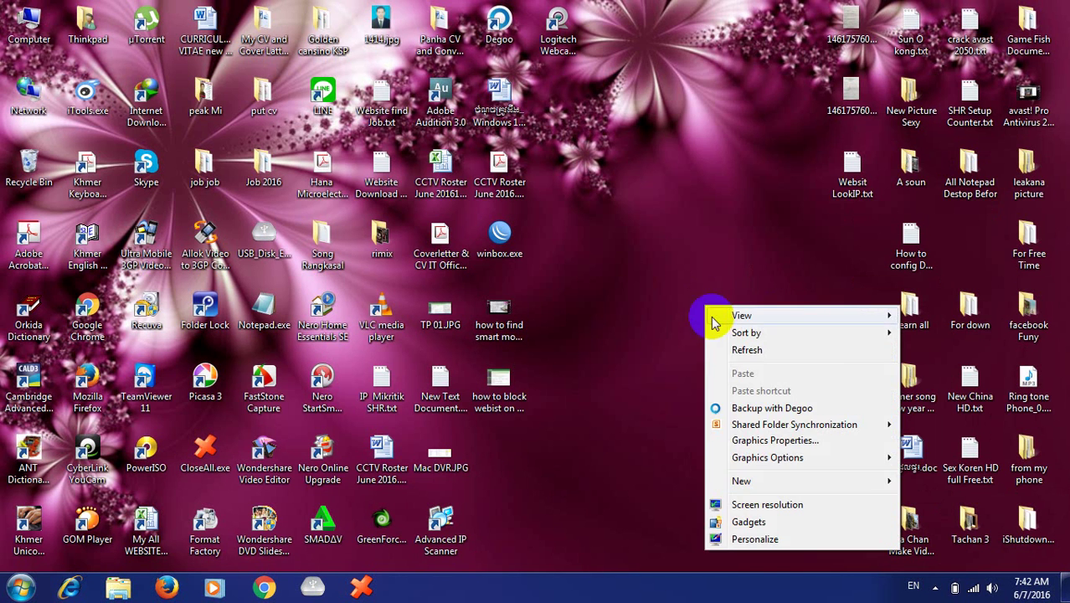
click(737, 354)
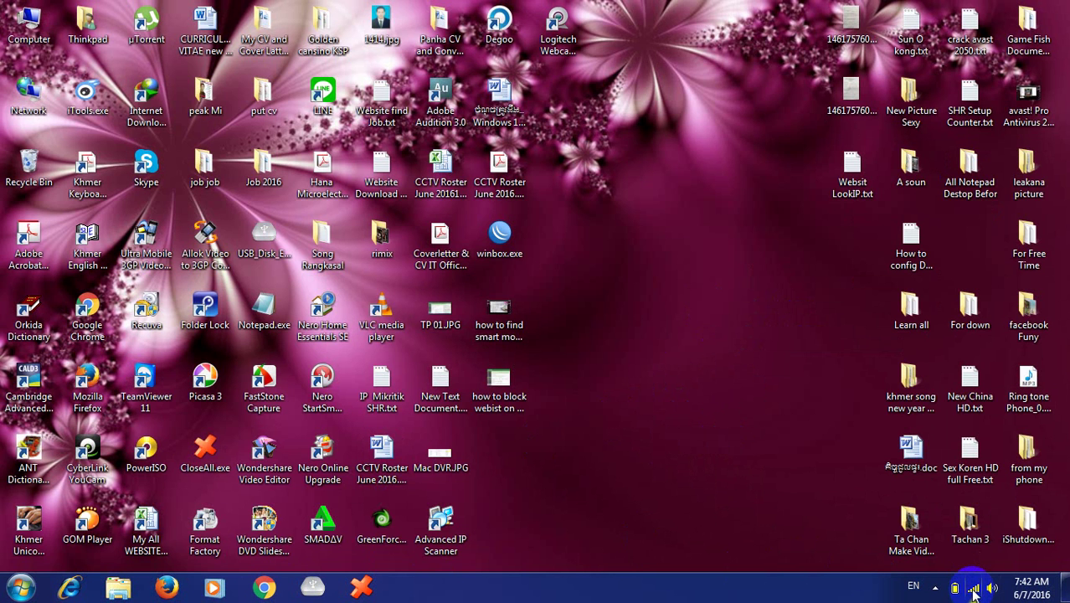
- Check the current Wi-Fi connection in the tray, then launch Google Chrome
click(974, 591)
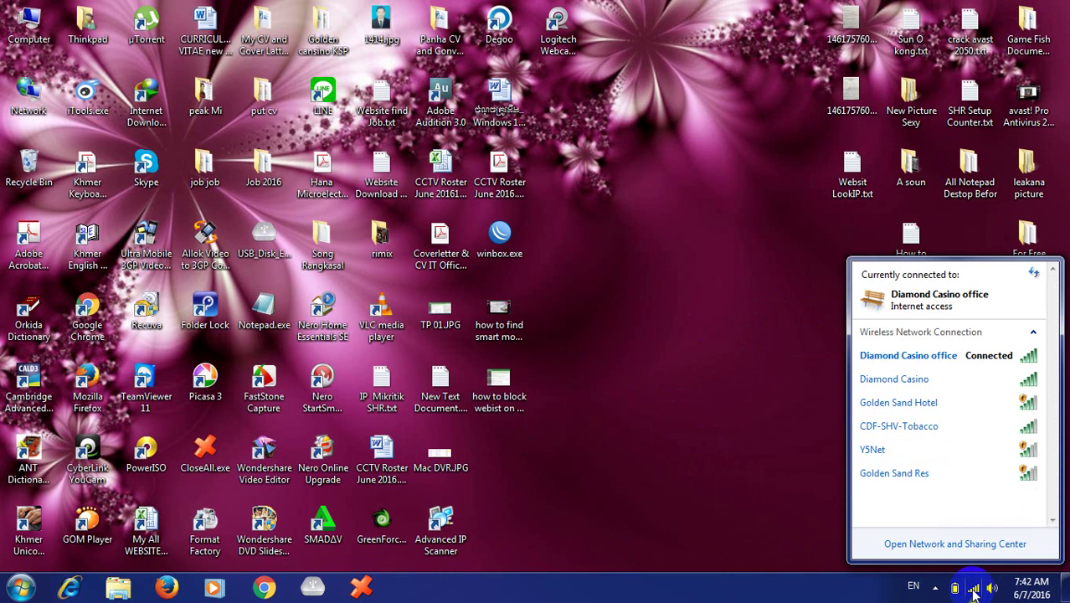
click(667, 425)
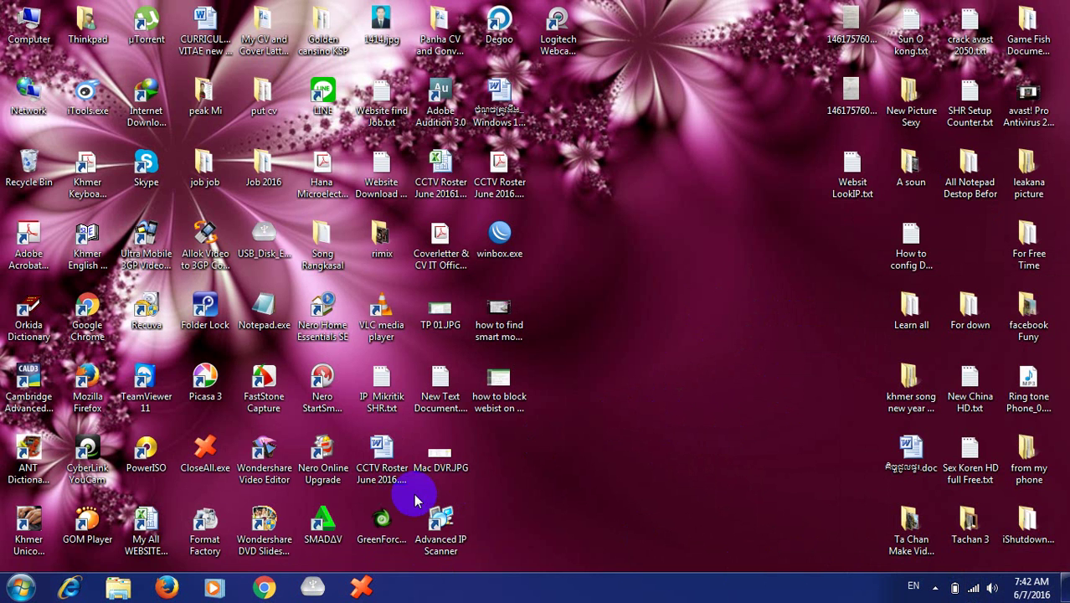
click(272, 589)
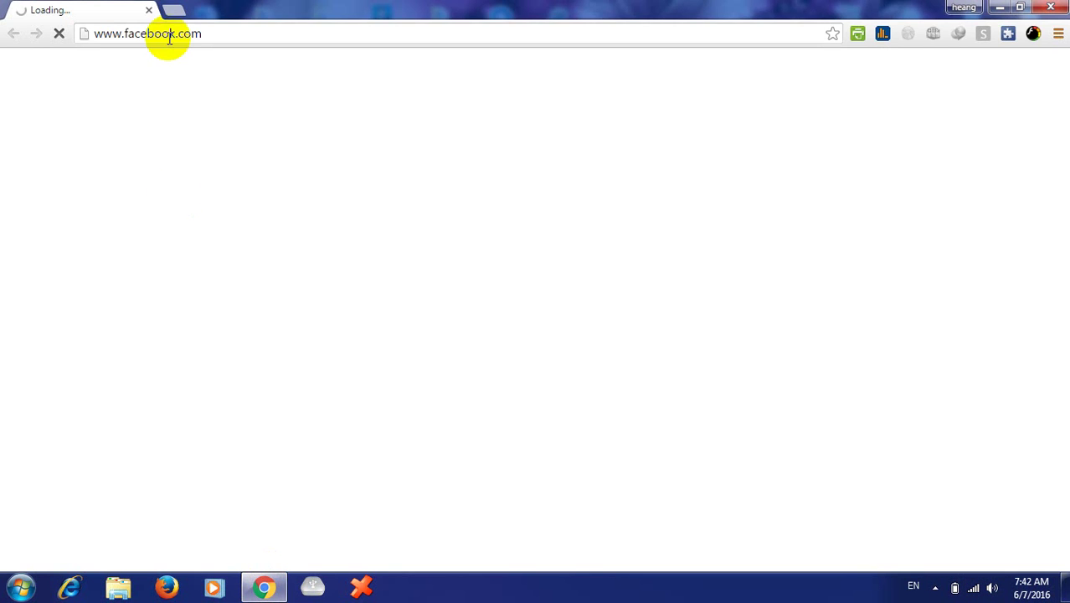
- Load YouTube and Google, each in its own new tab
click(173, 10)
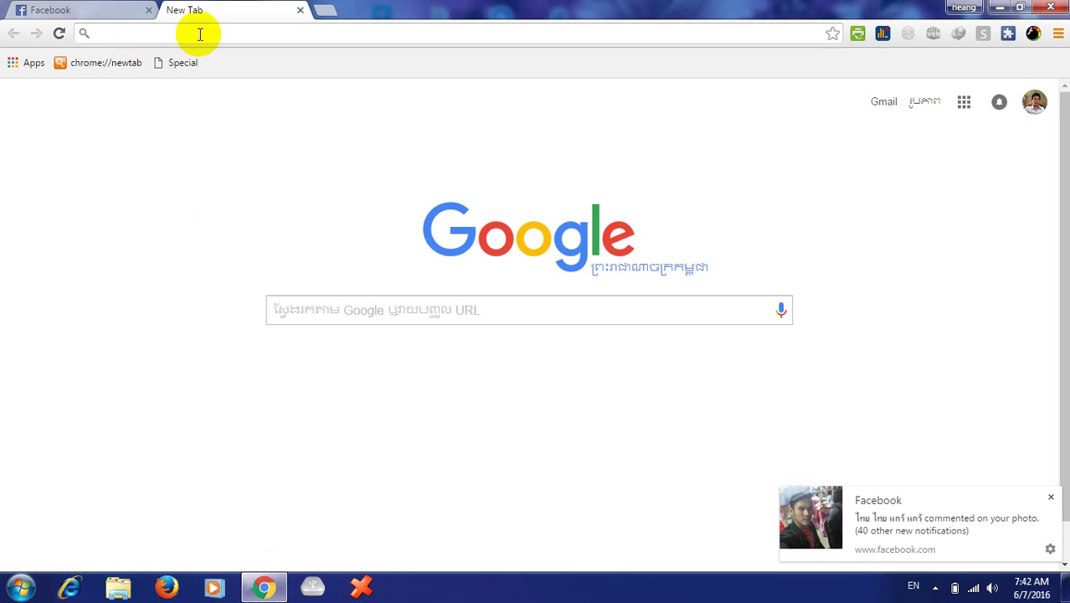
text(you)
key(Return)
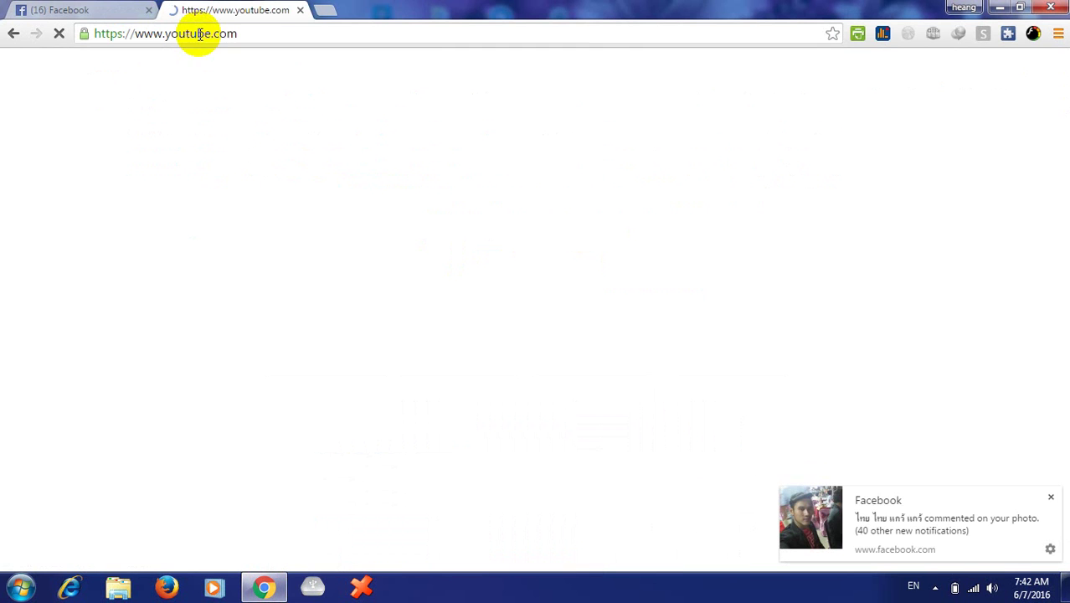
click(324, 10)
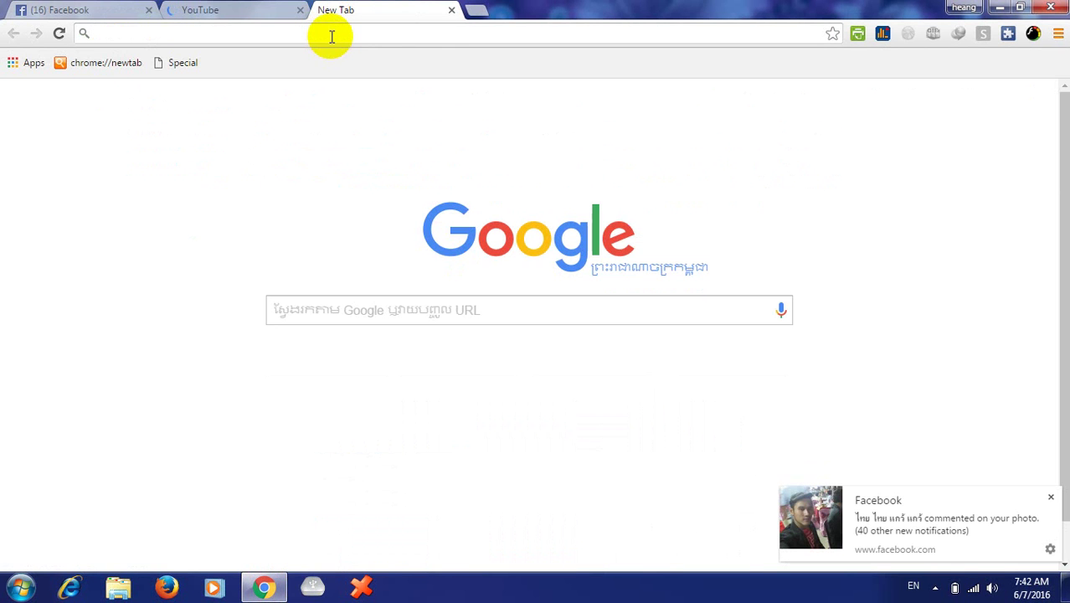
text(go)
key(Return)
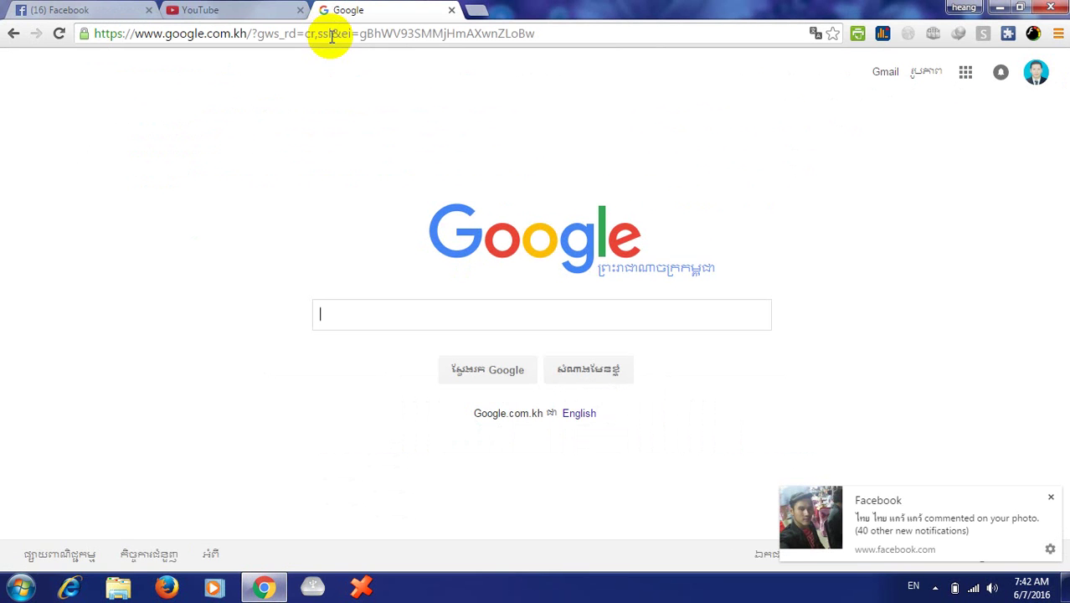
click(474, 10)
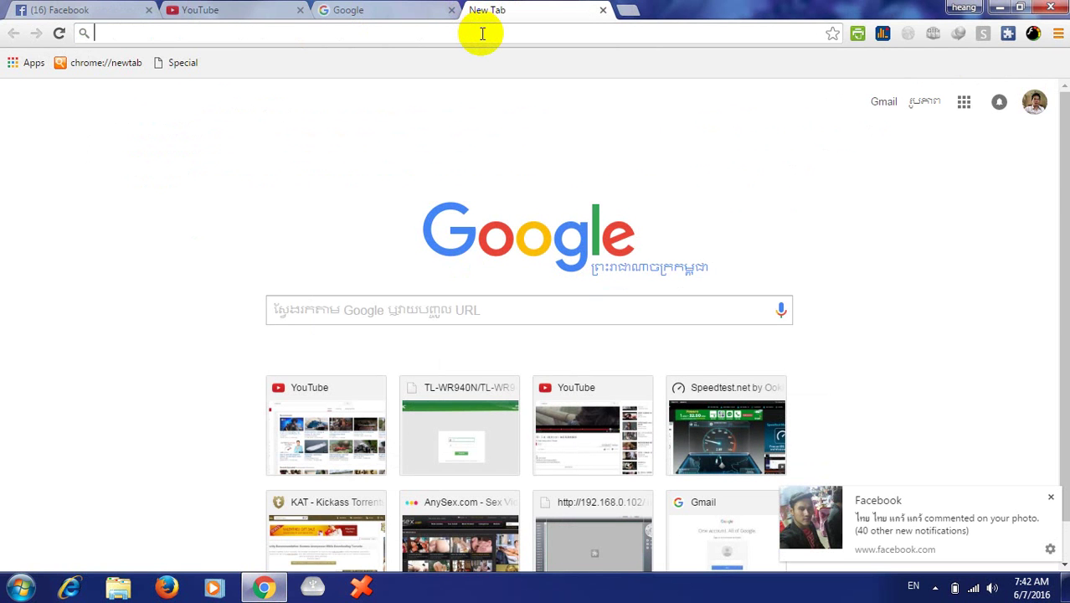
text(www.)
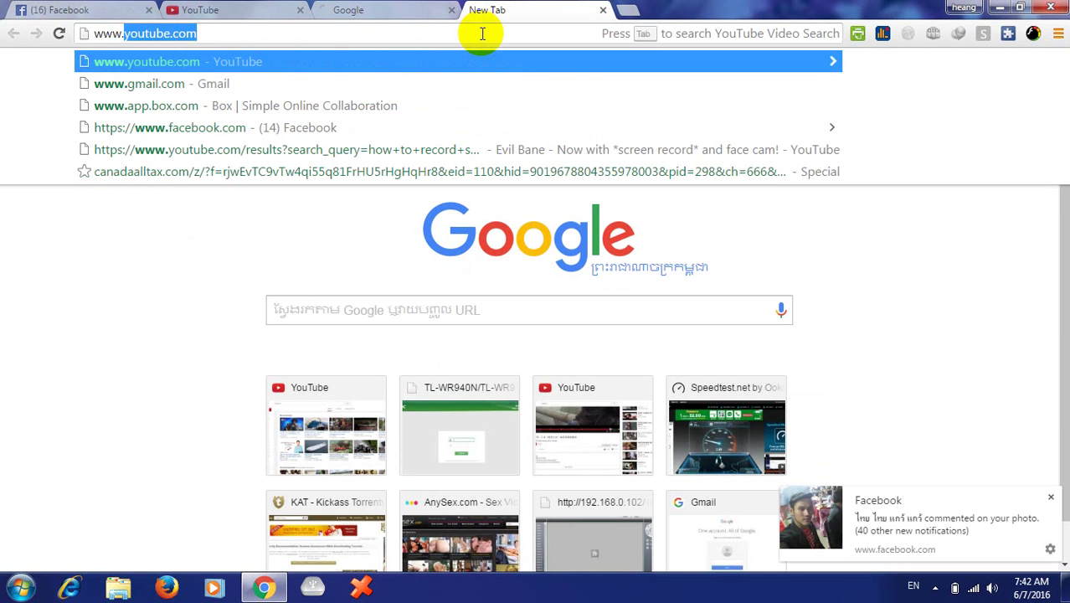
text(tw)
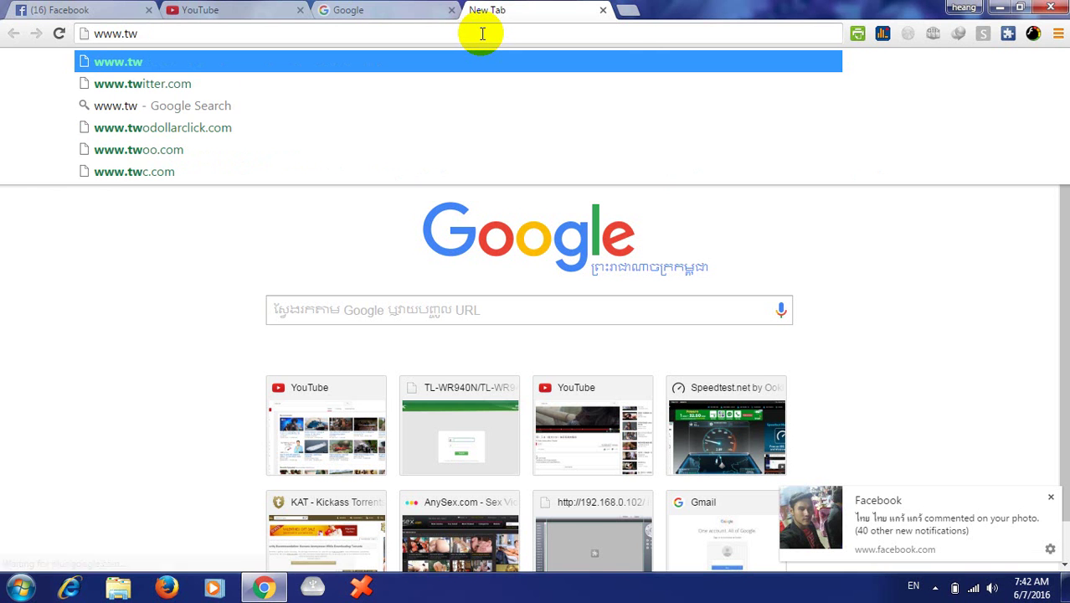
text(itter.com)
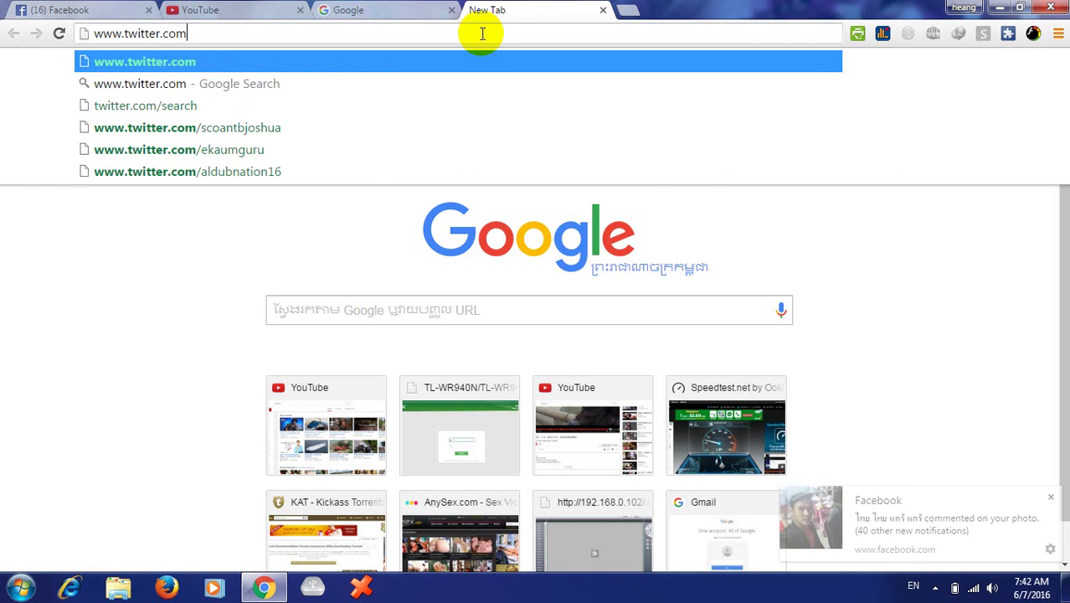
key(Return)
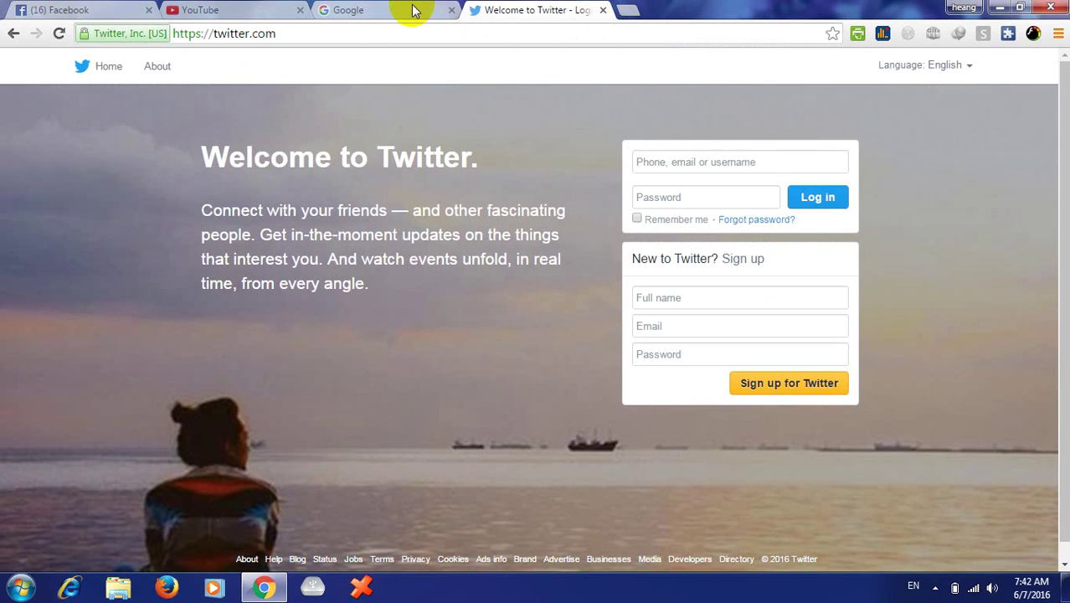
- Cycle through the YouTube, Google and Twitter tabs, ending on Google
click(413, 10)
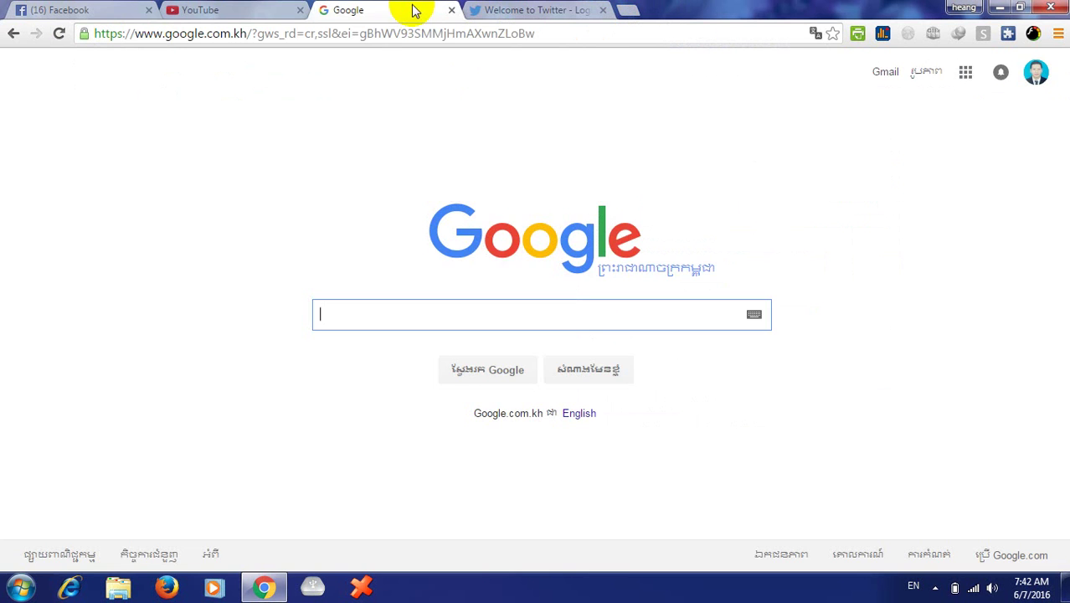
click(232, 12)
click(365, 13)
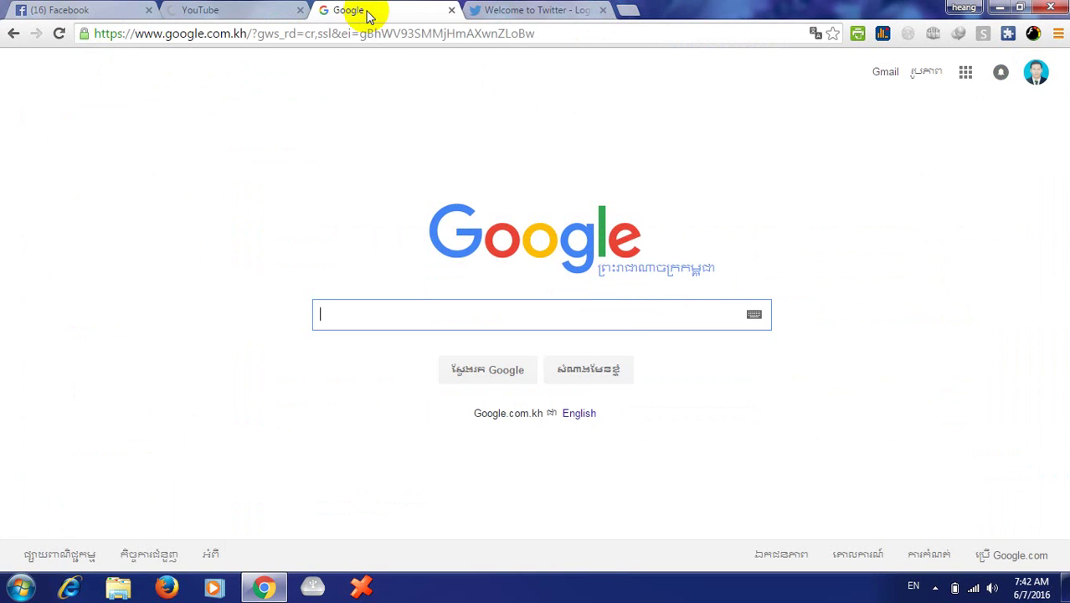
click(527, 10)
click(382, 11)
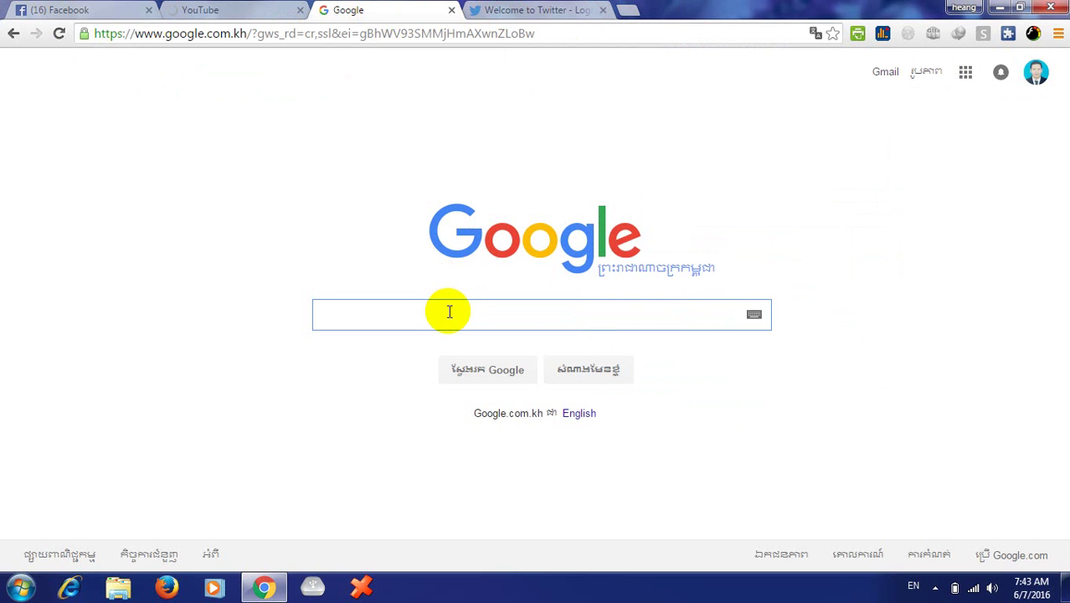
- Search Google for 'iphone 6' and show the image results
key(BackSpace)
key(BackSpace)
text(hone 6)
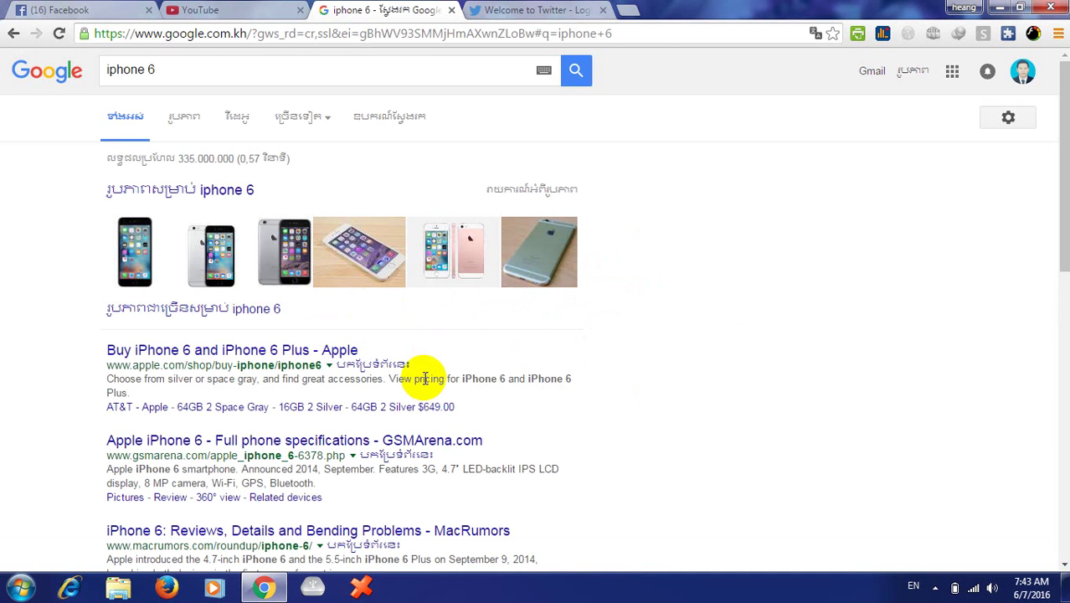
click(184, 190)
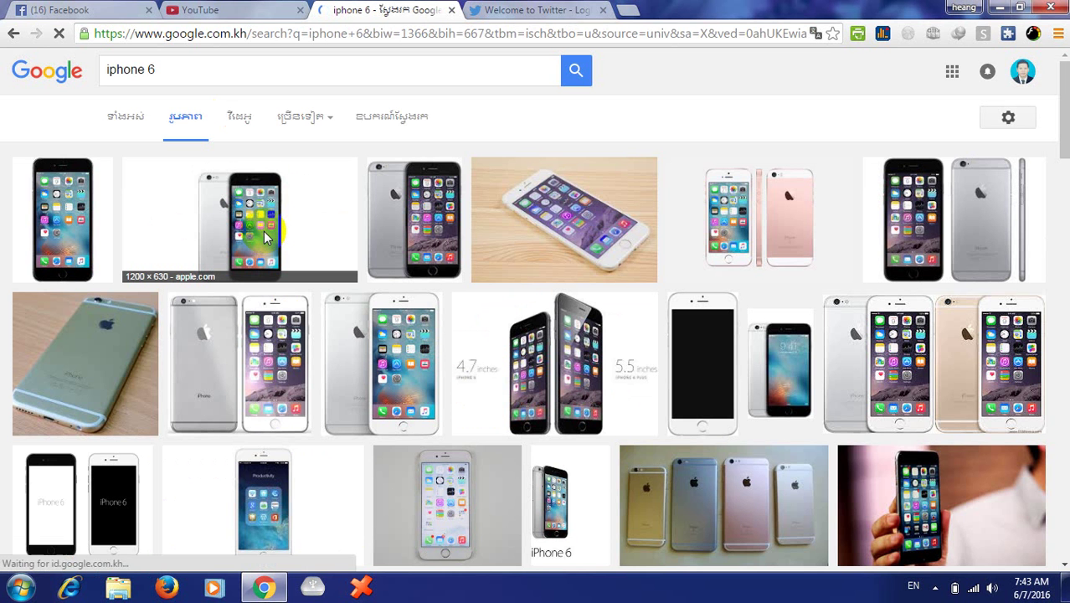
- Search YouTube for 'how to find smart mobile', open the first video and pause it
click(203, 9)
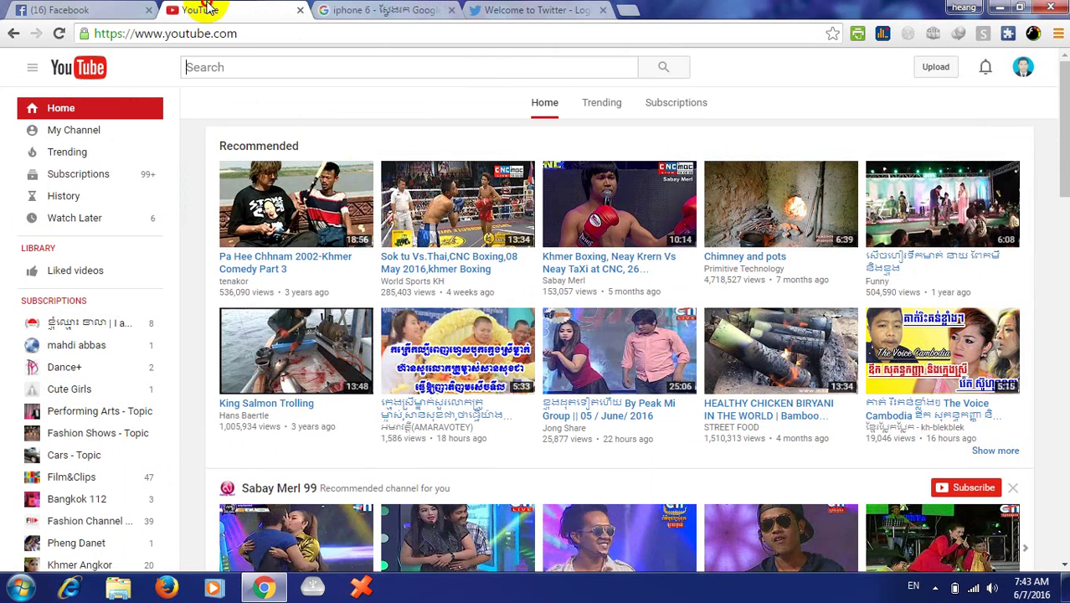
click(350, 67)
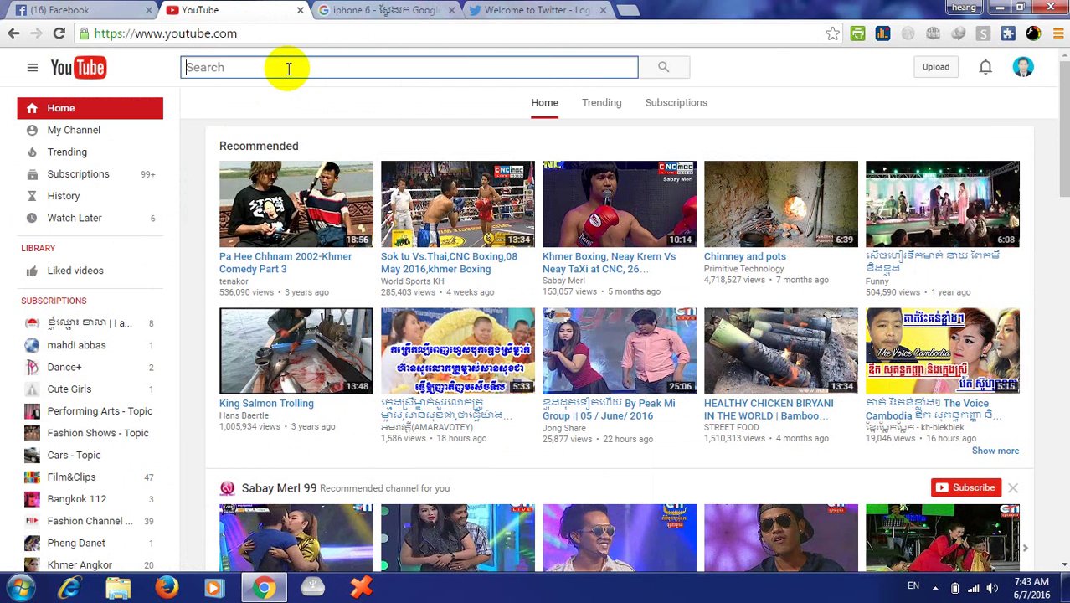
text(how ti)
key(BackSpace)
text(o)
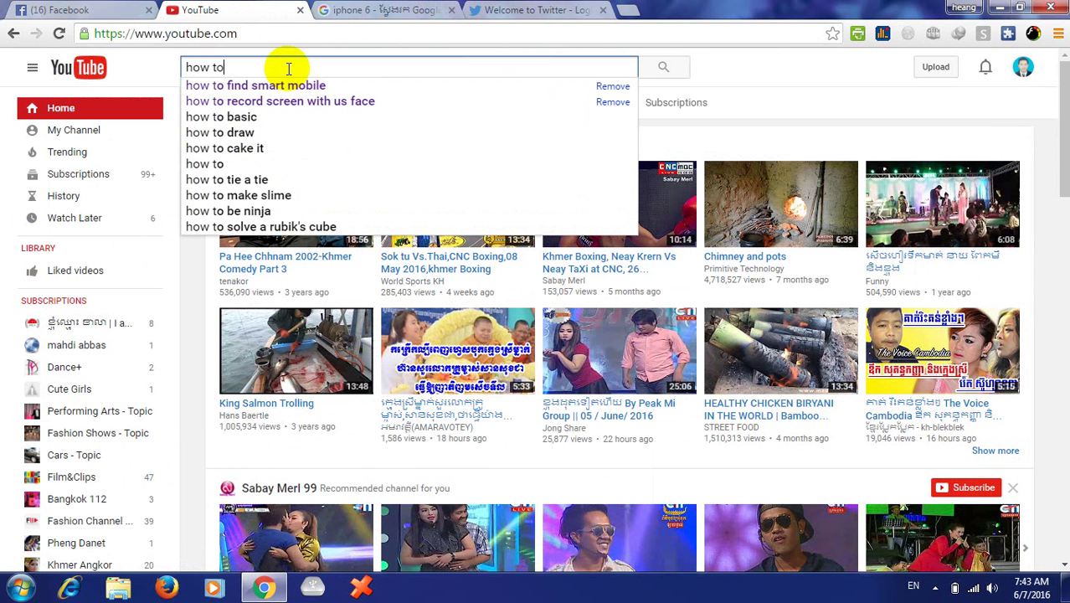
text( fine)
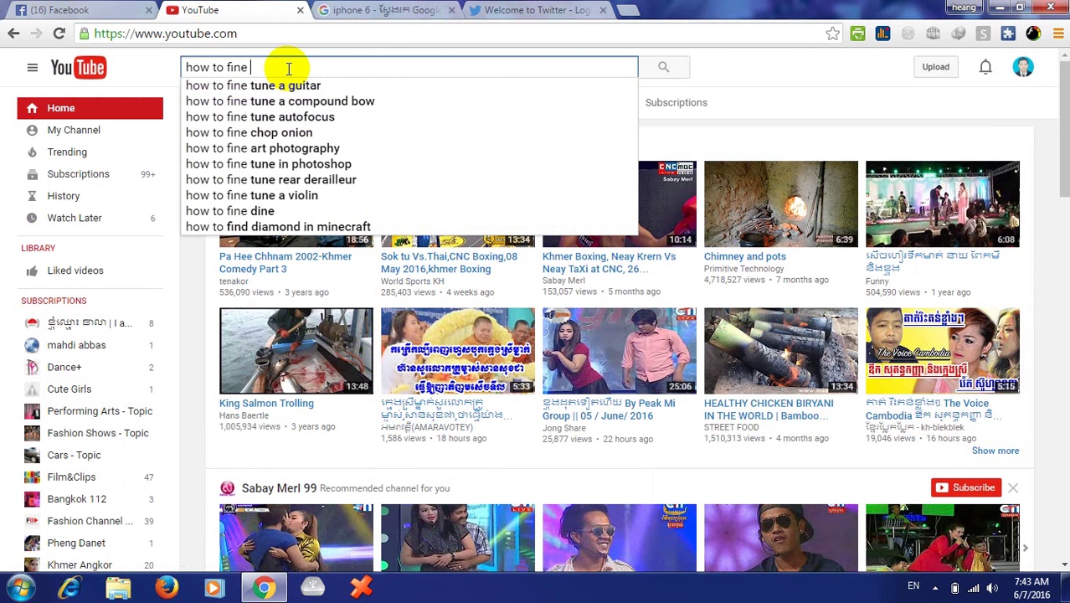
key(BackSpace)
key(BackSpace)
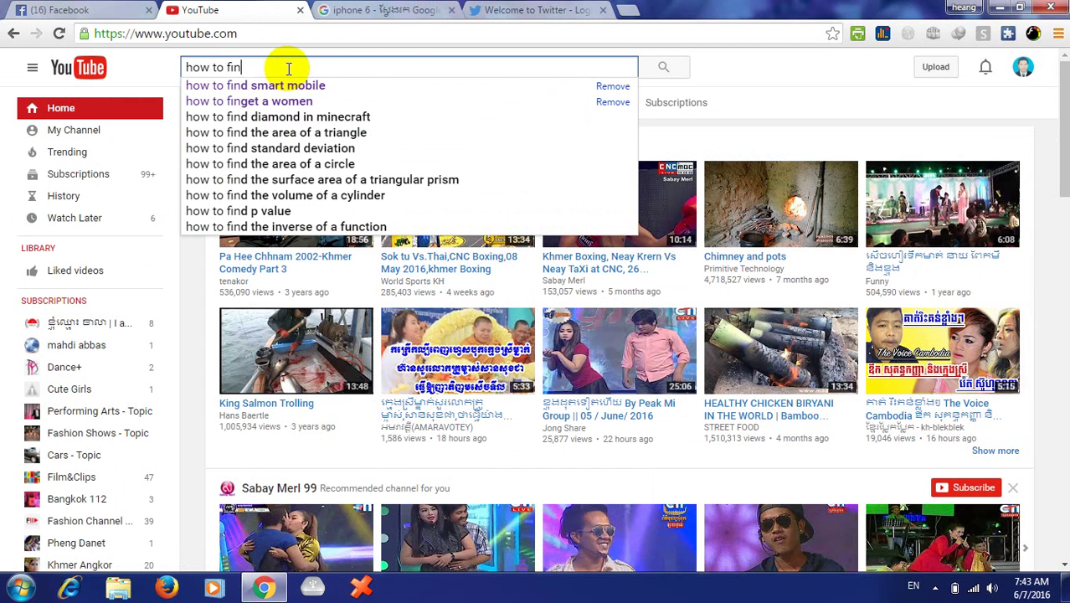
text(d s)
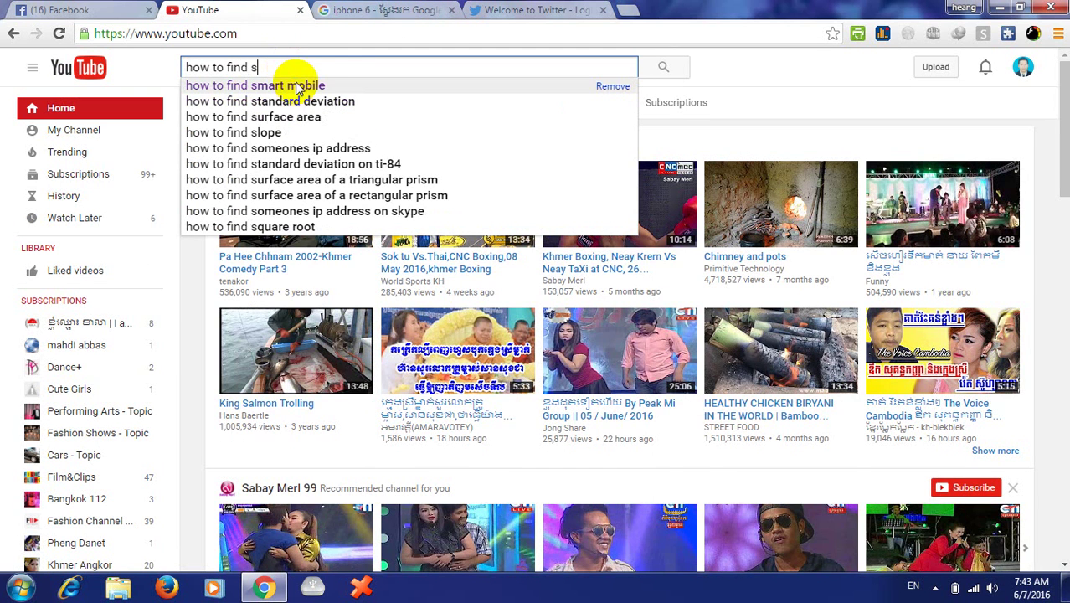
click(293, 85)
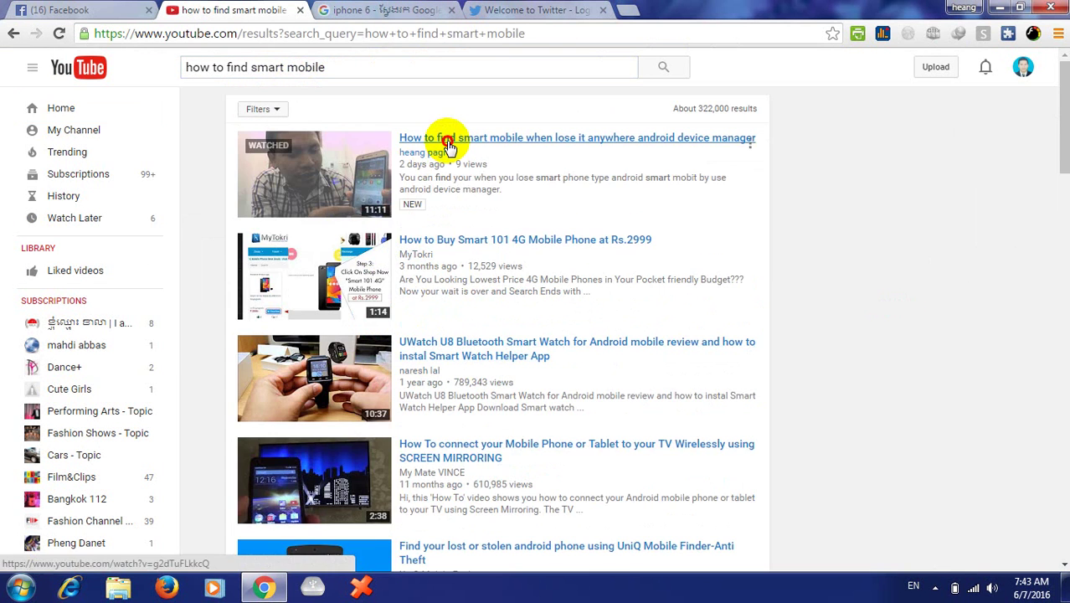
click(446, 141)
click(509, 410)
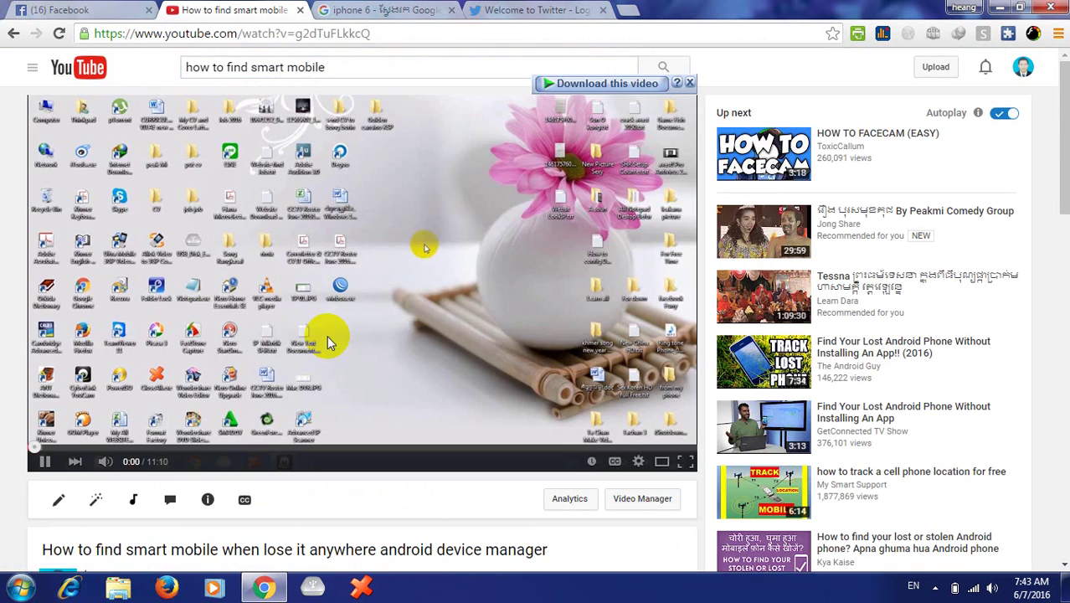
- Look over the Facebook, YouTube and image tabs, ending on the Twitter sign-in page
click(411, 10)
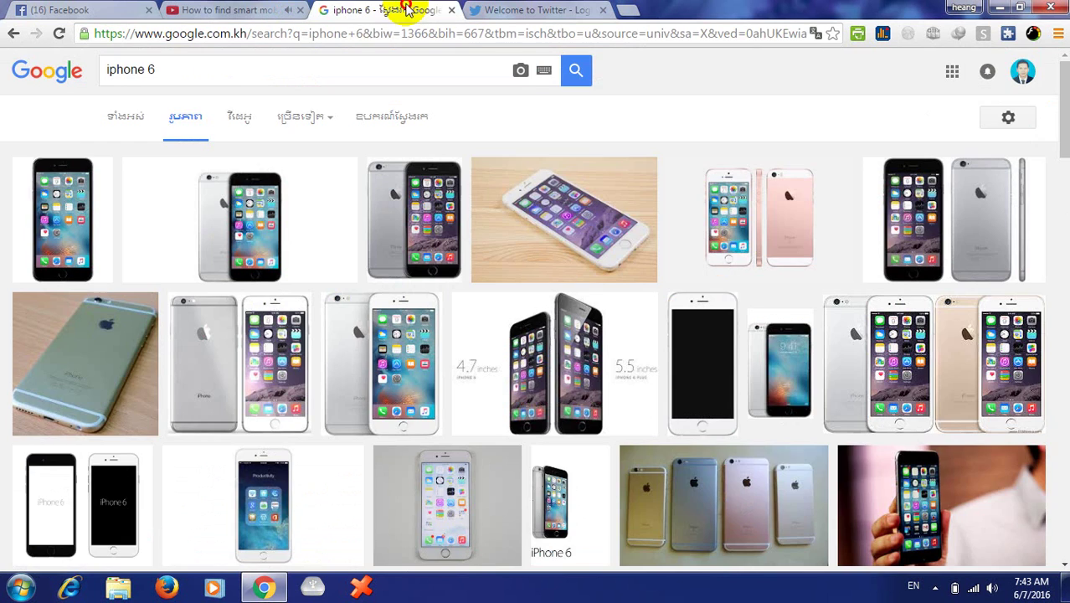
click(494, 10)
click(237, 12)
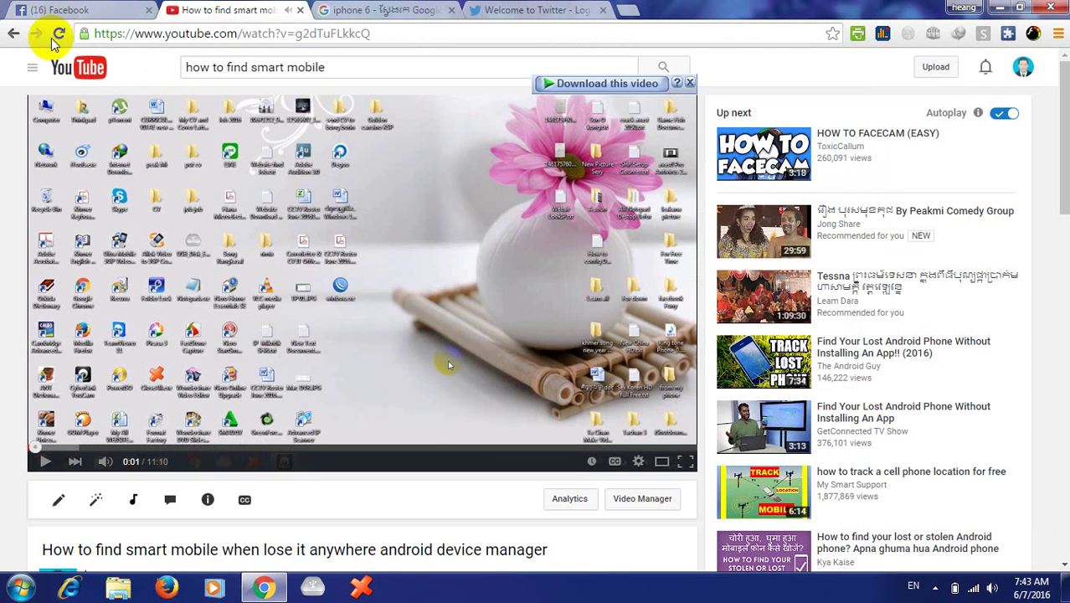
click(72, 10)
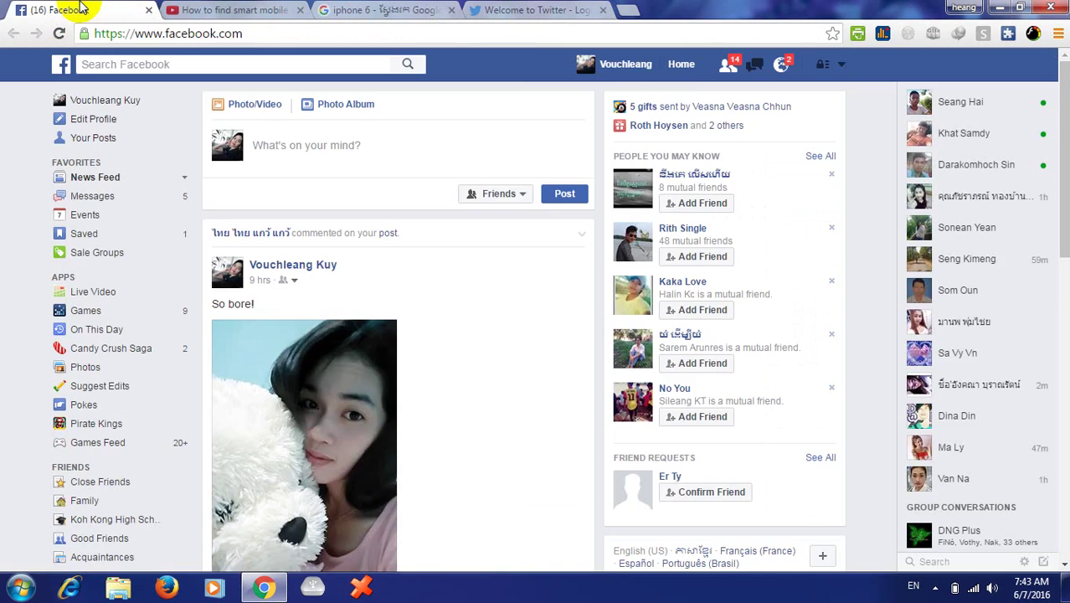
click(235, 10)
click(381, 10)
click(519, 10)
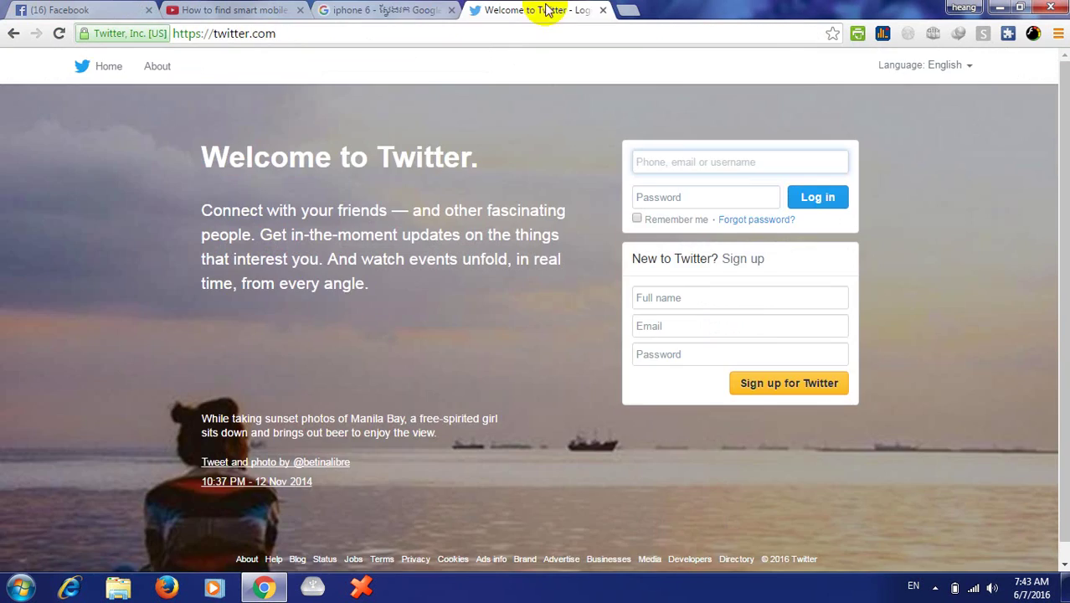
click(392, 10)
click(512, 10)
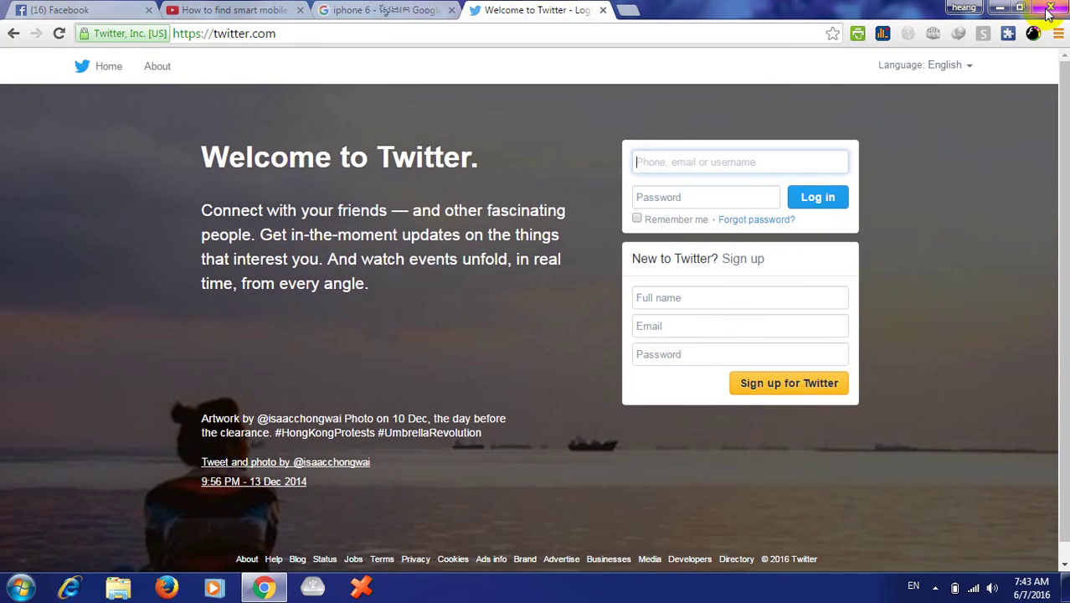
- Close Chrome, refresh the desktop twice, and relaunch Chrome
click(1050, 12)
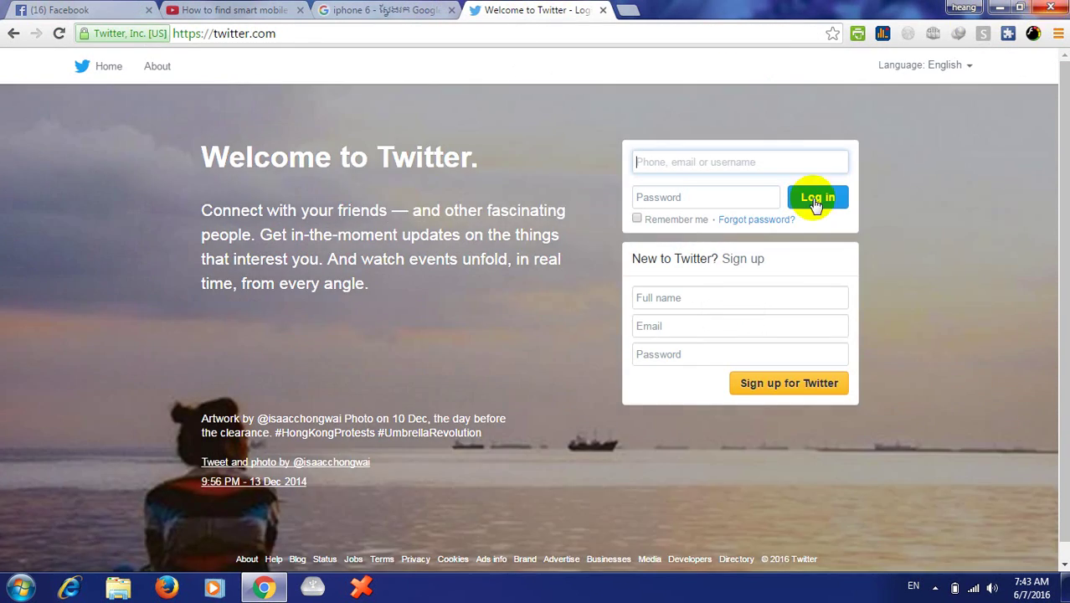
right_click(623, 388)
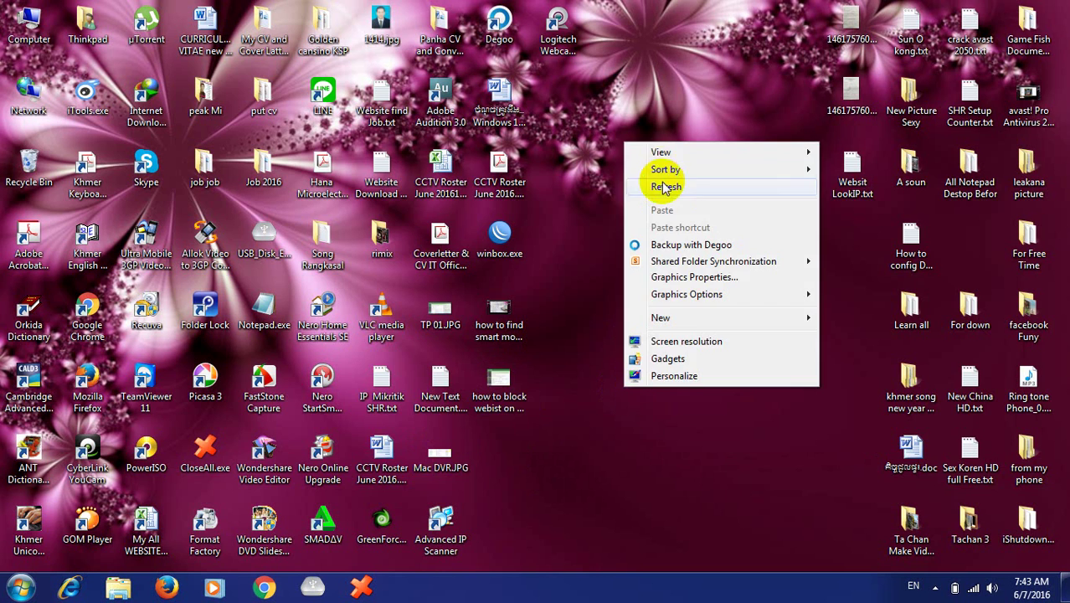
click(665, 188)
right_click(646, 308)
click(682, 355)
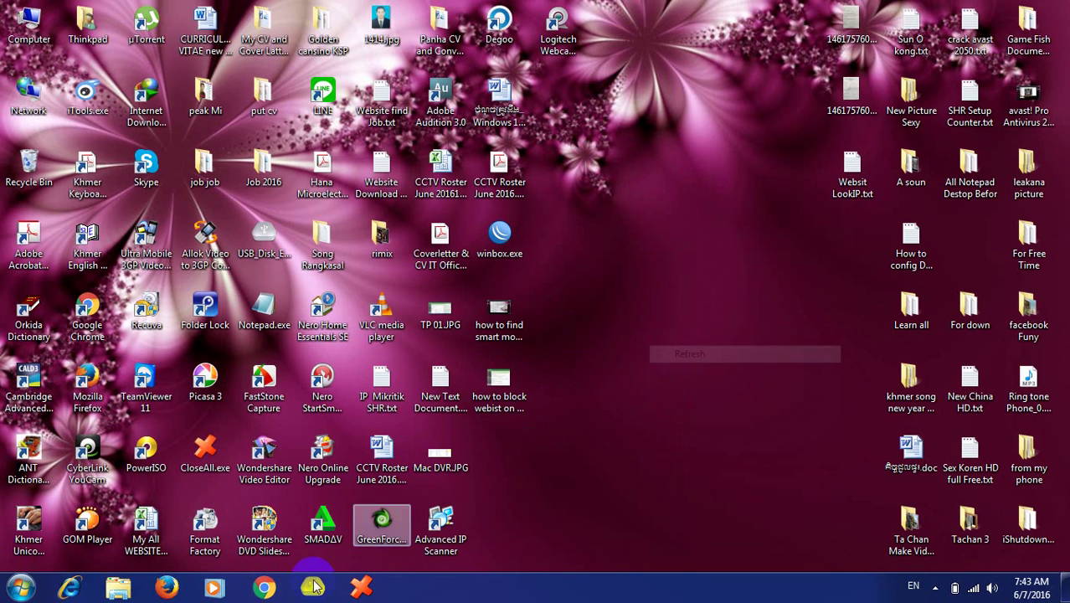
click(265, 586)
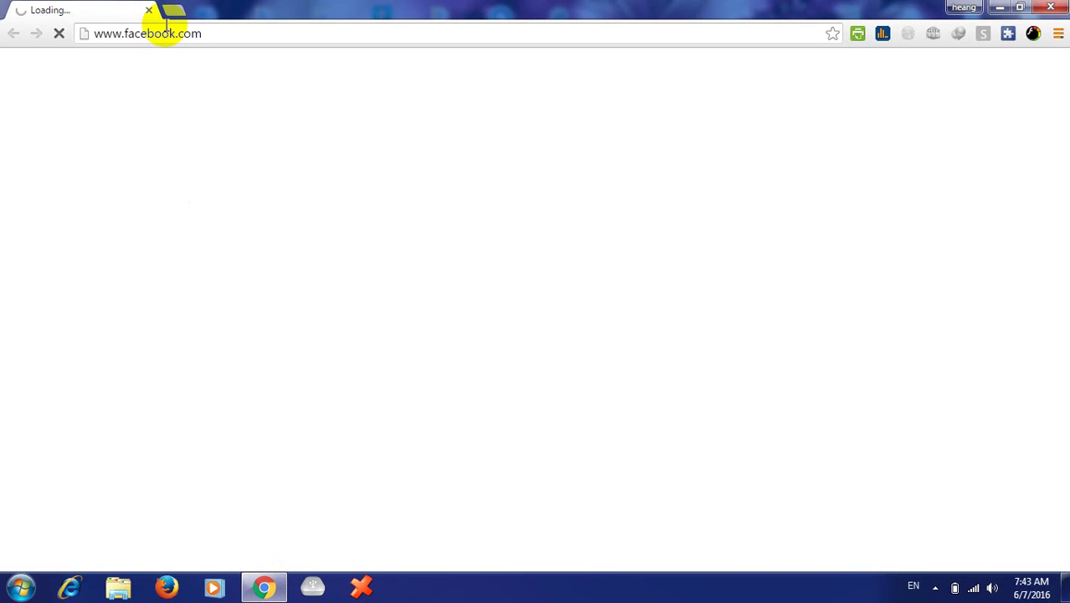
- Add a blank new tab beside Facebook, then bring up the Windows Run box
click(174, 9)
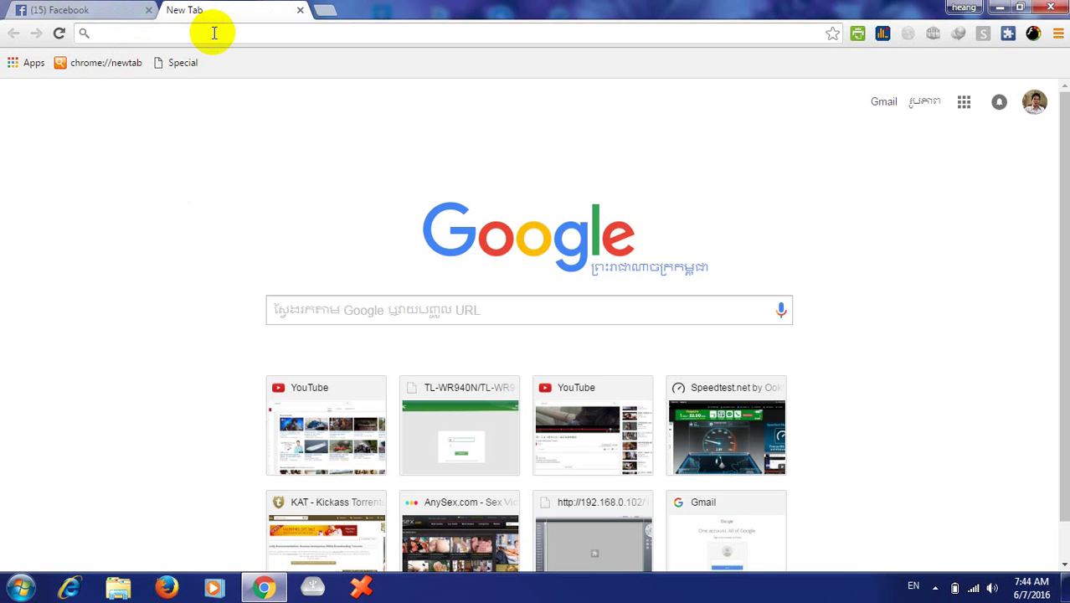
key(super+r)
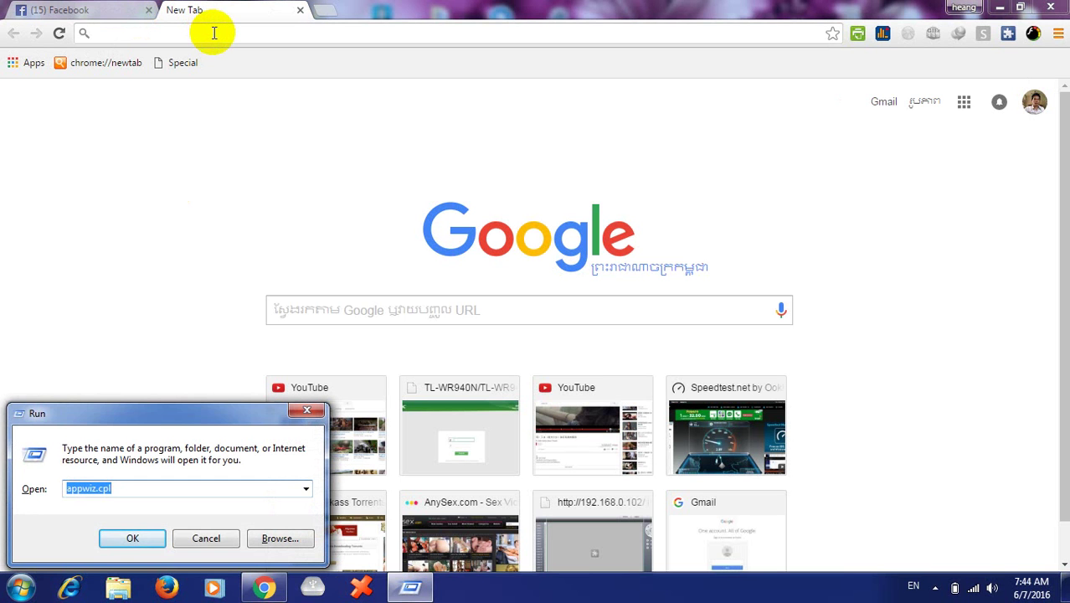
- Run ipconfig in Command Prompt to find the default gateway 192.168.0.1, then close it
text(cmd)
key(Return)
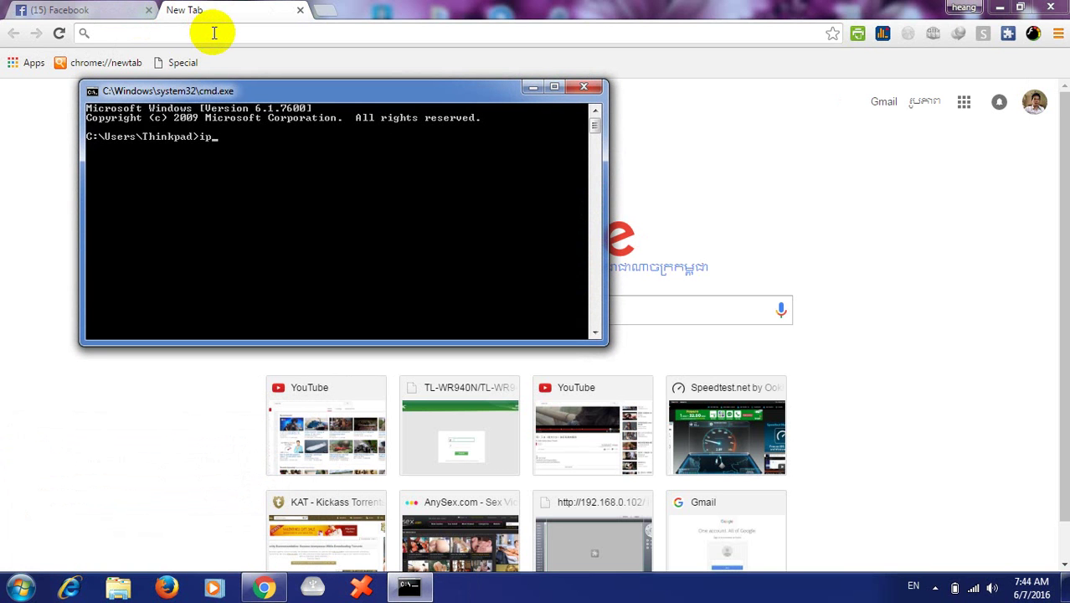
key(Return)
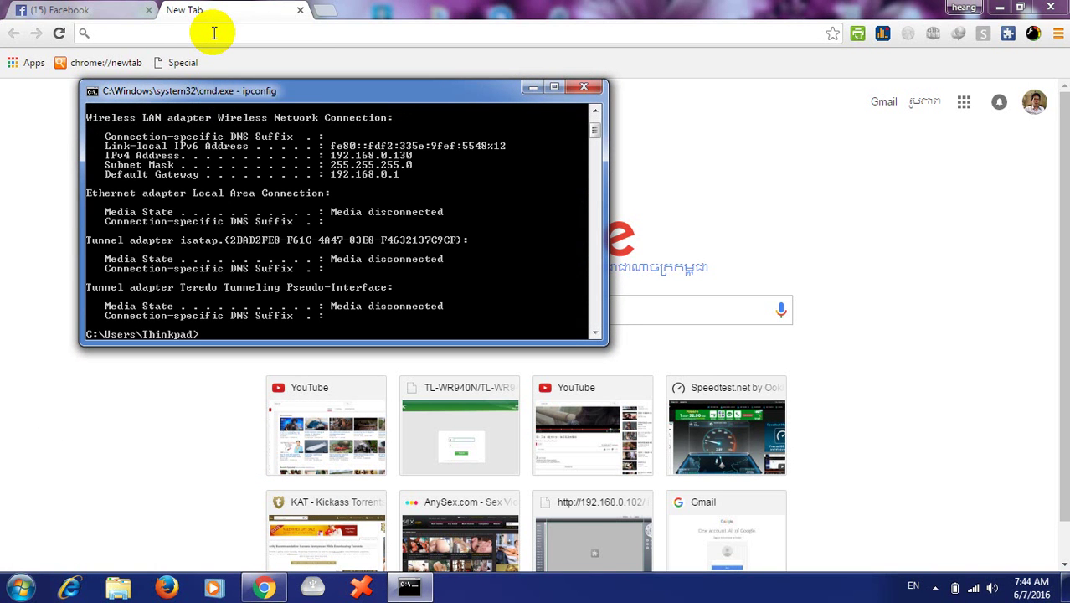
click(216, 143)
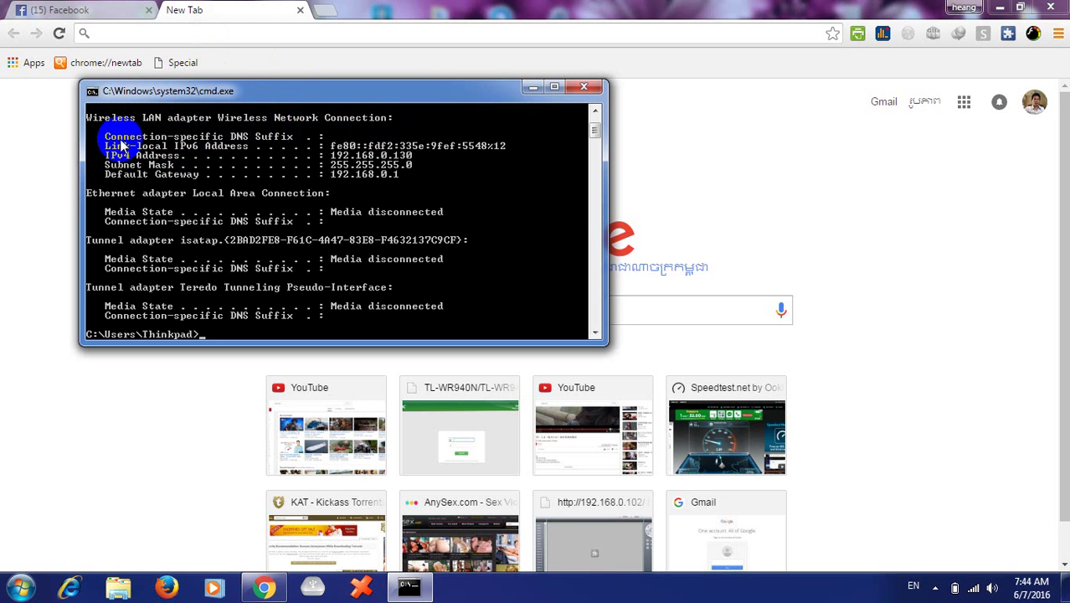
click(97, 142)
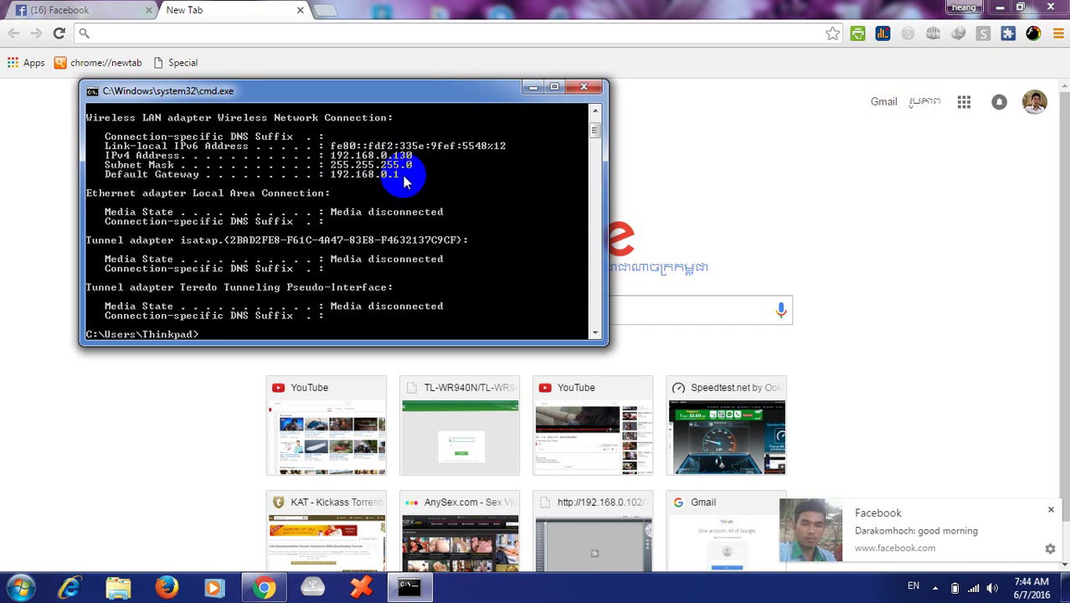
click(584, 86)
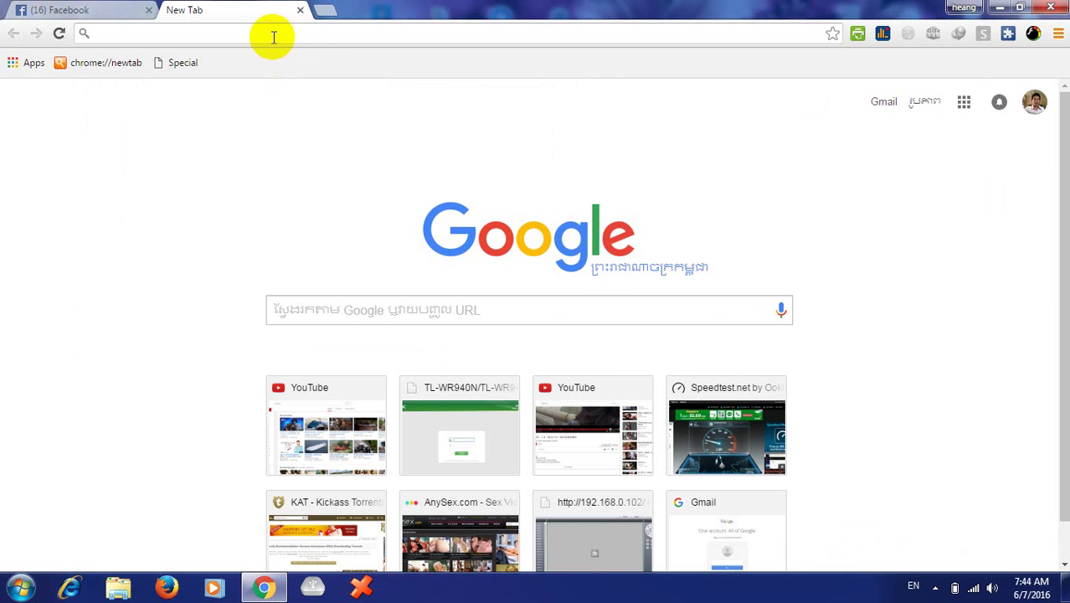
- Browse to 192.168.0.1 and log in with the router's admin username and password
text(192)
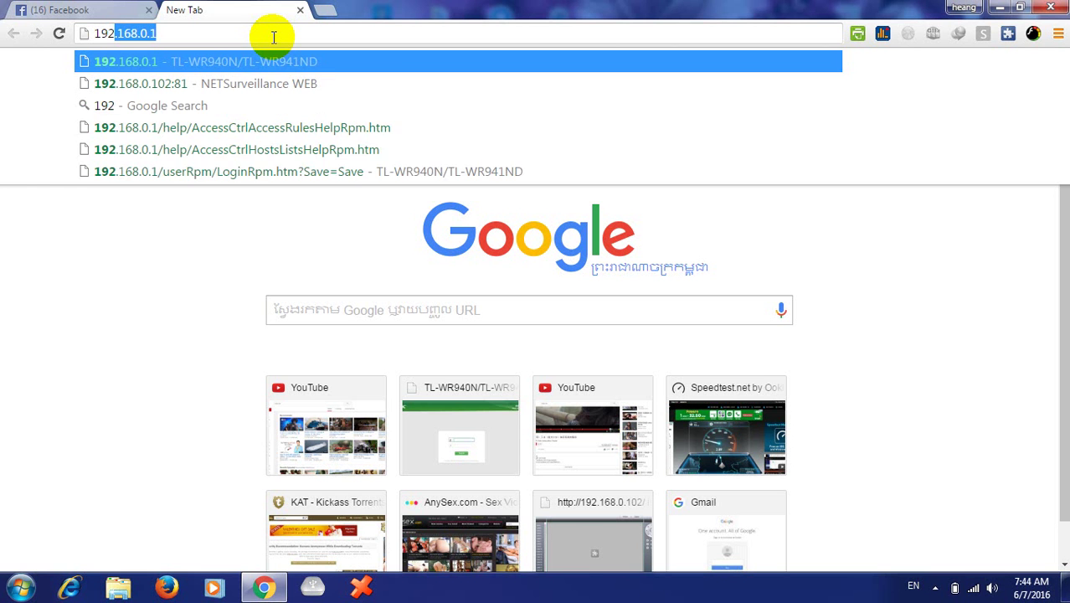
text(.1)
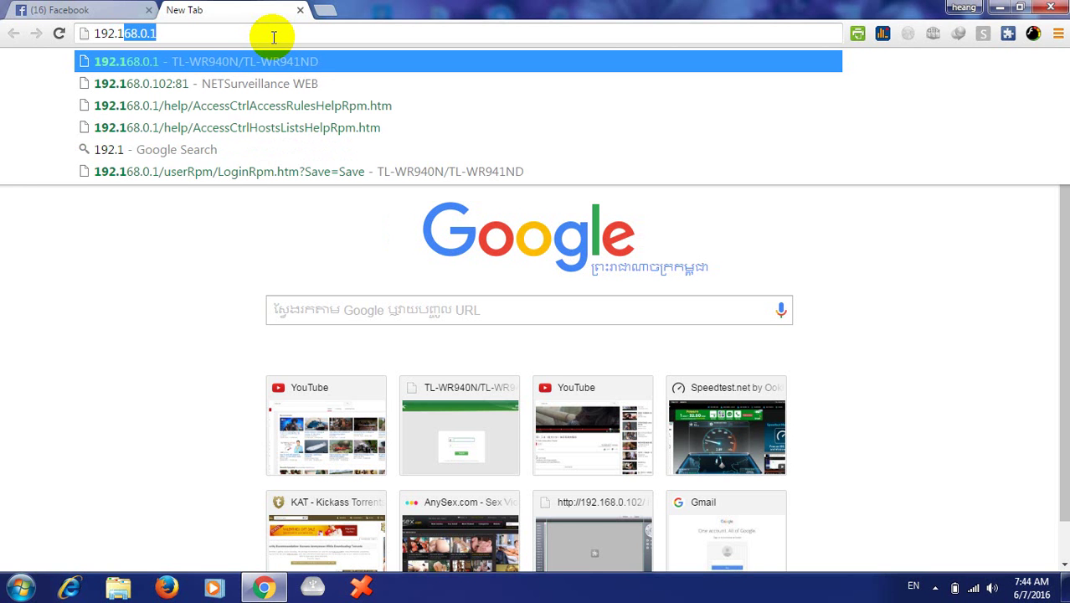
text(68.0.1)
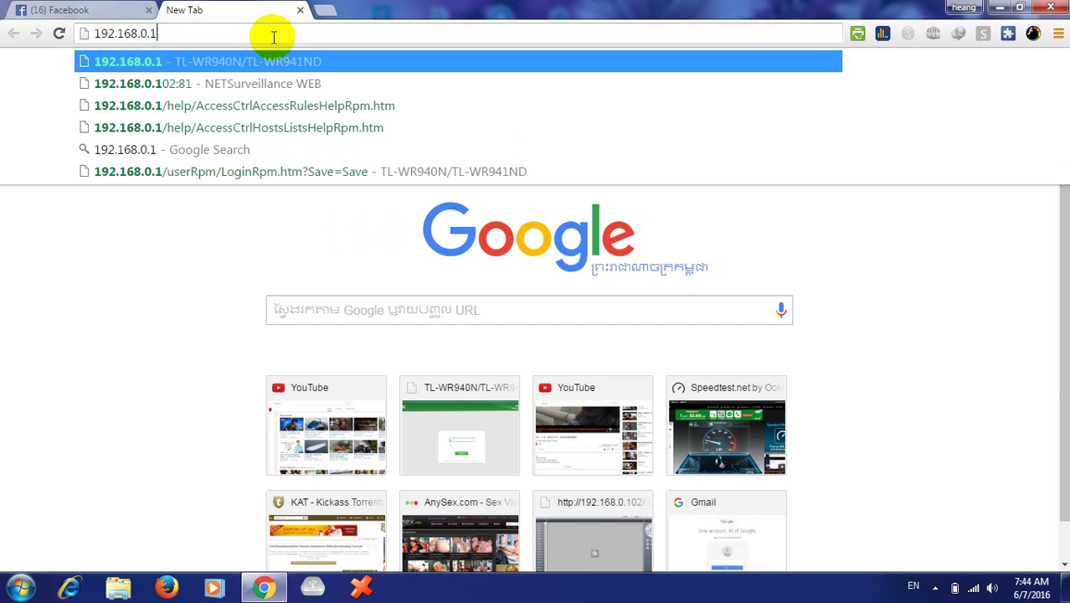
key(Return)
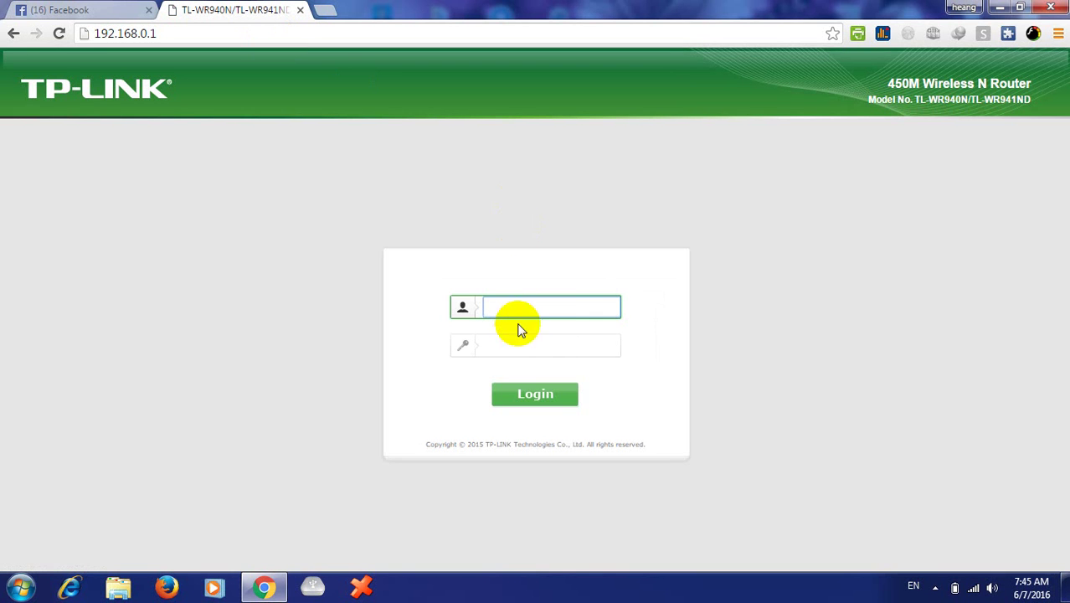
click(514, 302)
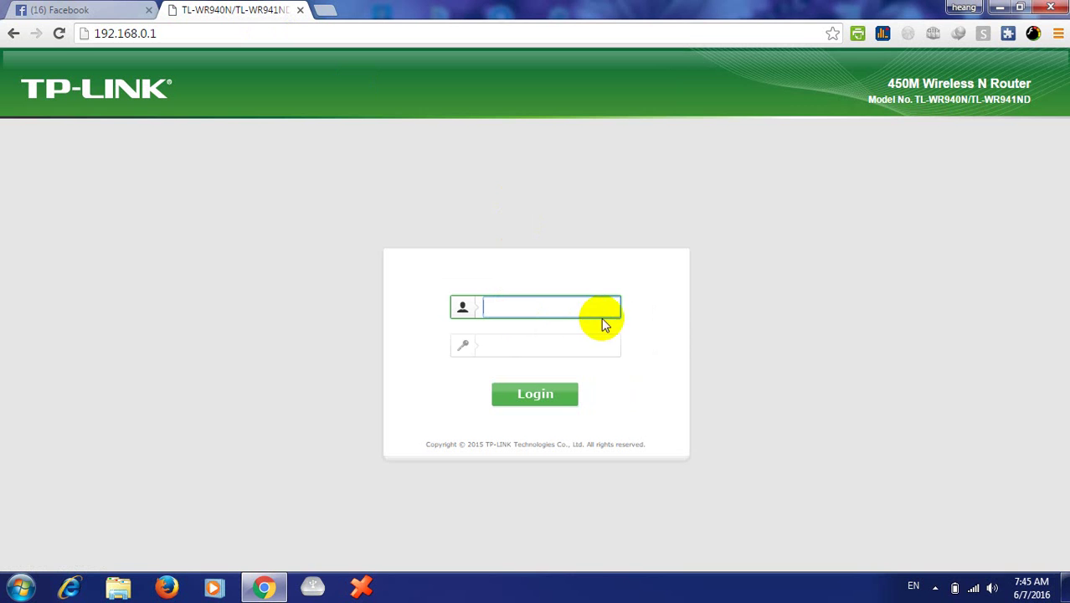
click(517, 304)
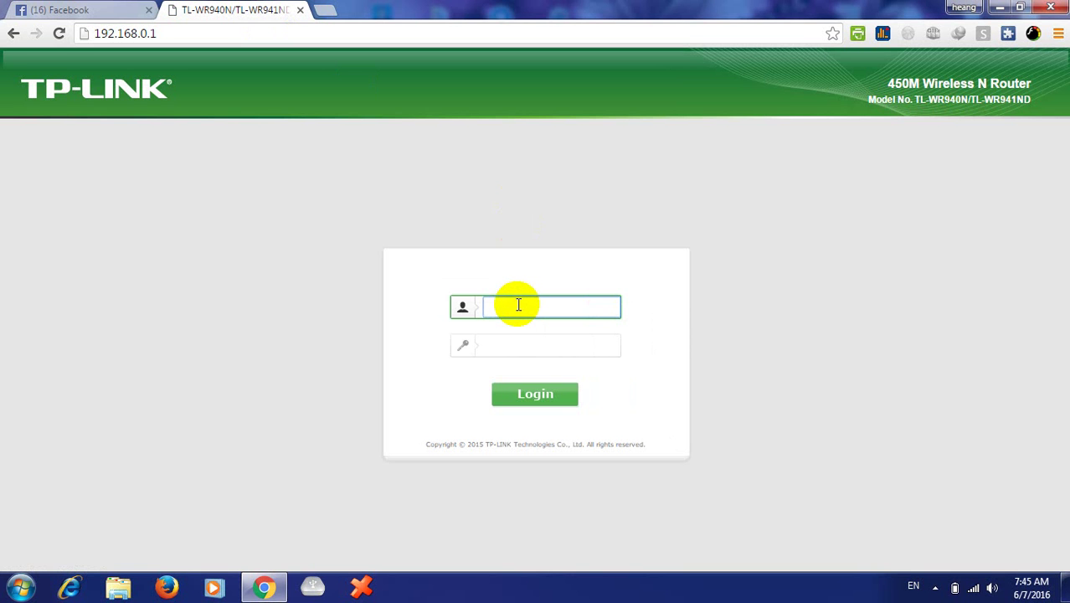
text(ami)
key(BackSpace)
key(BackSpace)
key(BackSpace)
text(adm)
key(Tab)
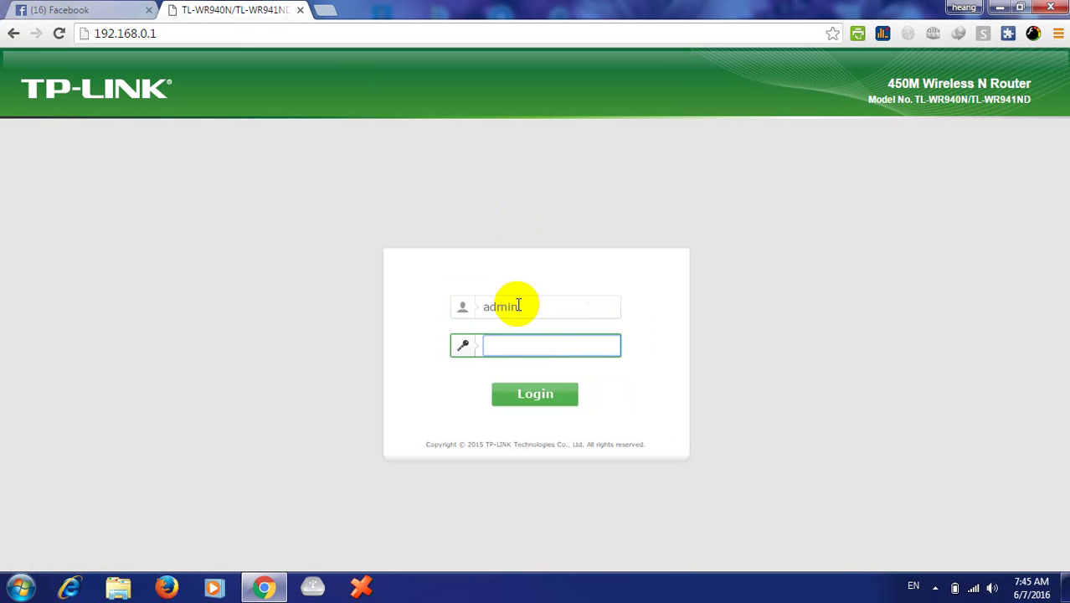
text(admin)
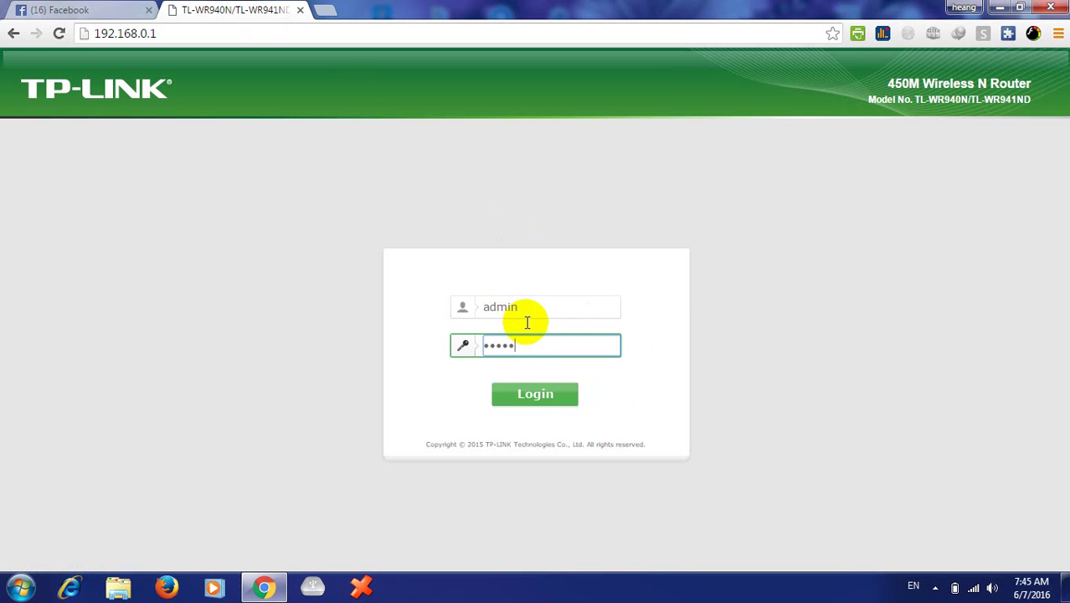
click(533, 394)
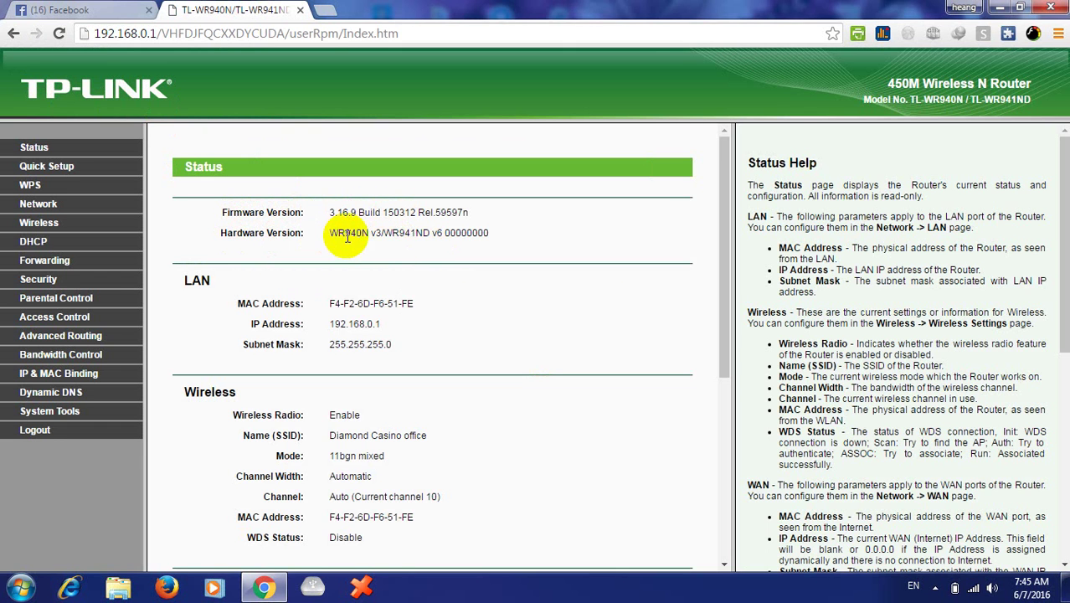
- Browse Access Control's Rule and Host pages, then open the Target list
drag(332, 233, 502, 231)
click(507, 238)
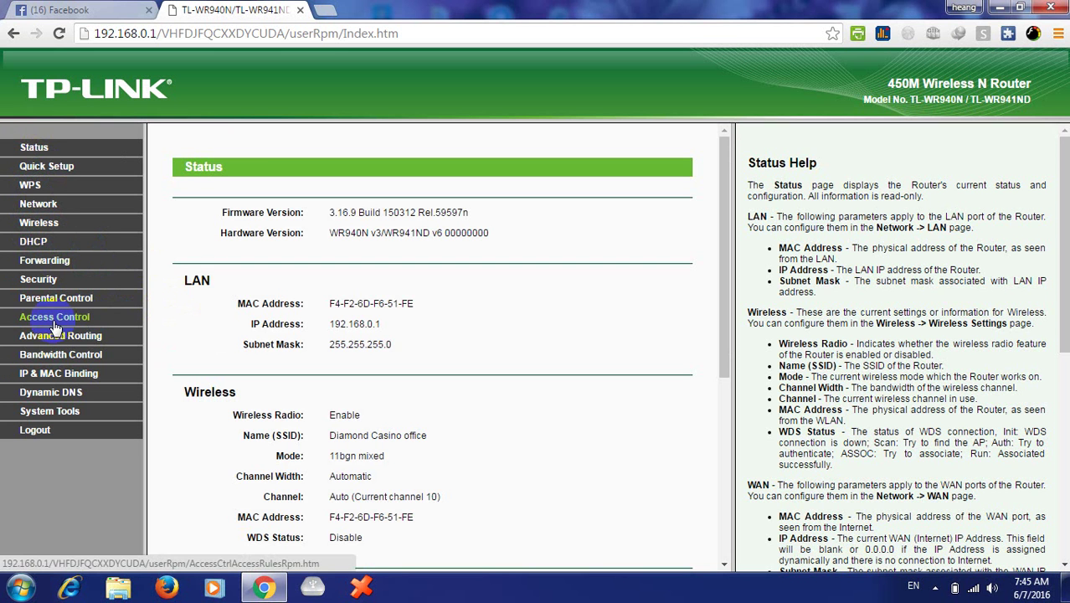
click(28, 320)
click(48, 321)
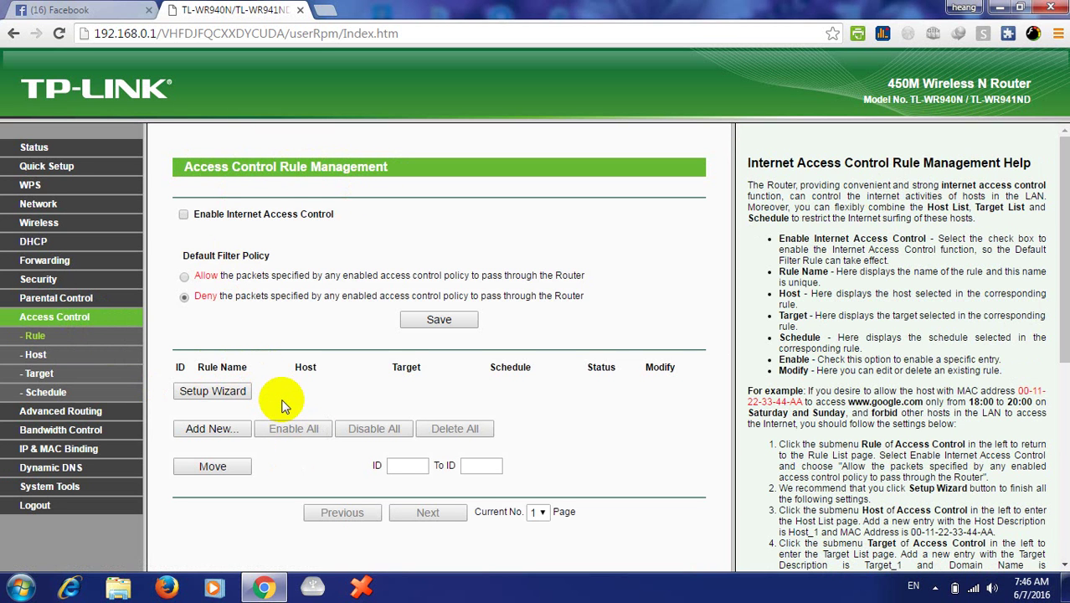
click(65, 322)
click(43, 356)
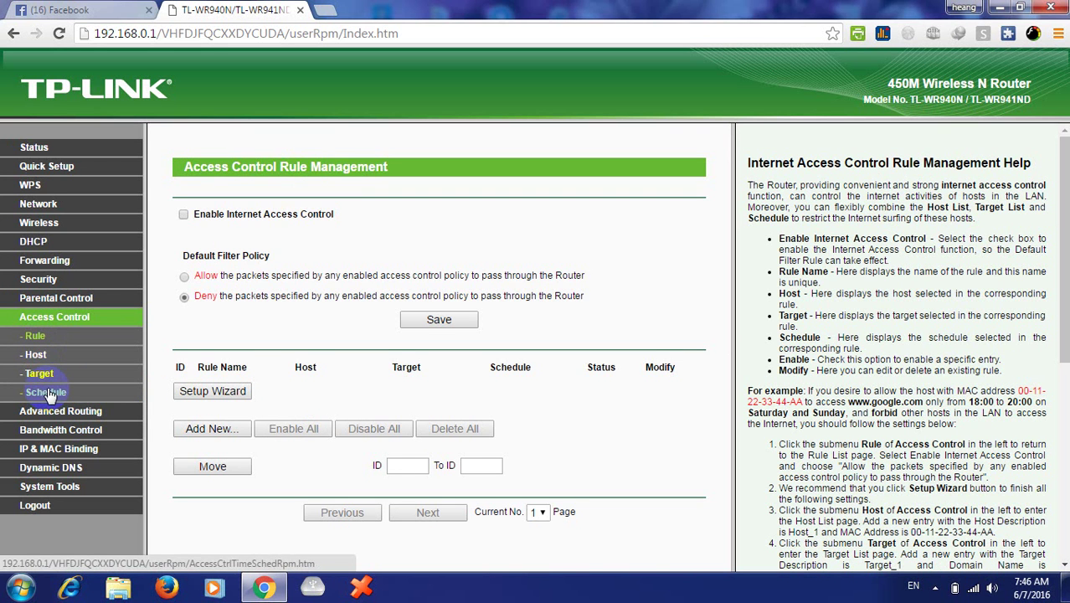
click(47, 355)
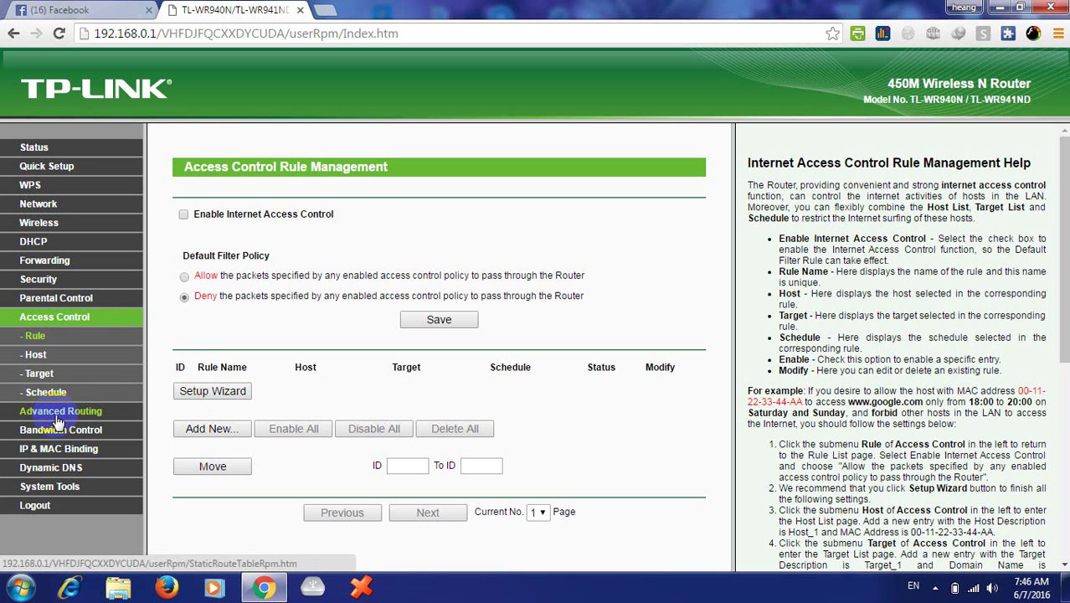
click(55, 378)
click(35, 335)
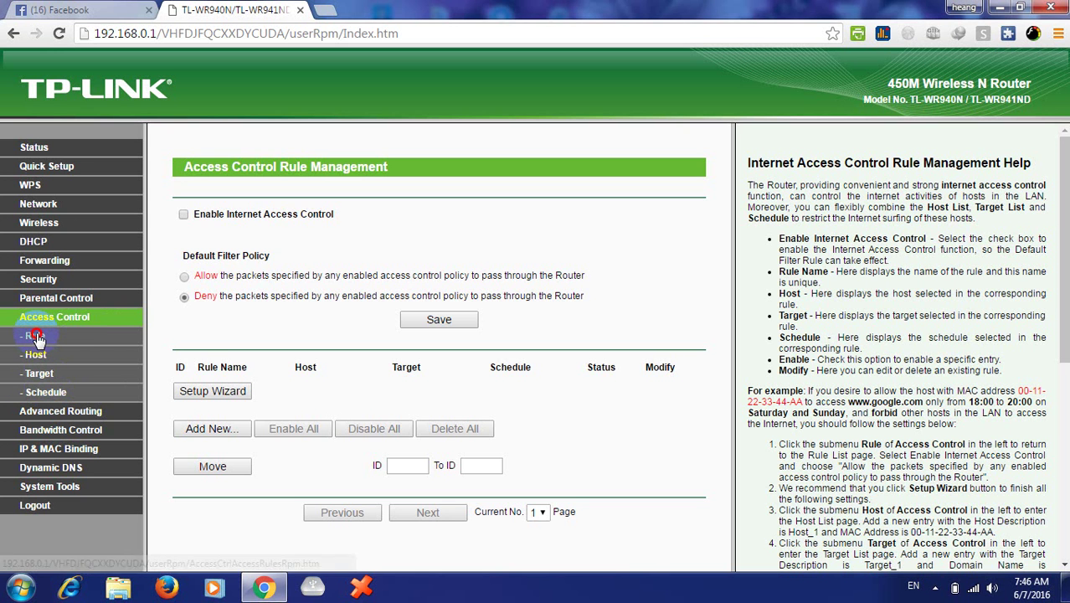
click(37, 356)
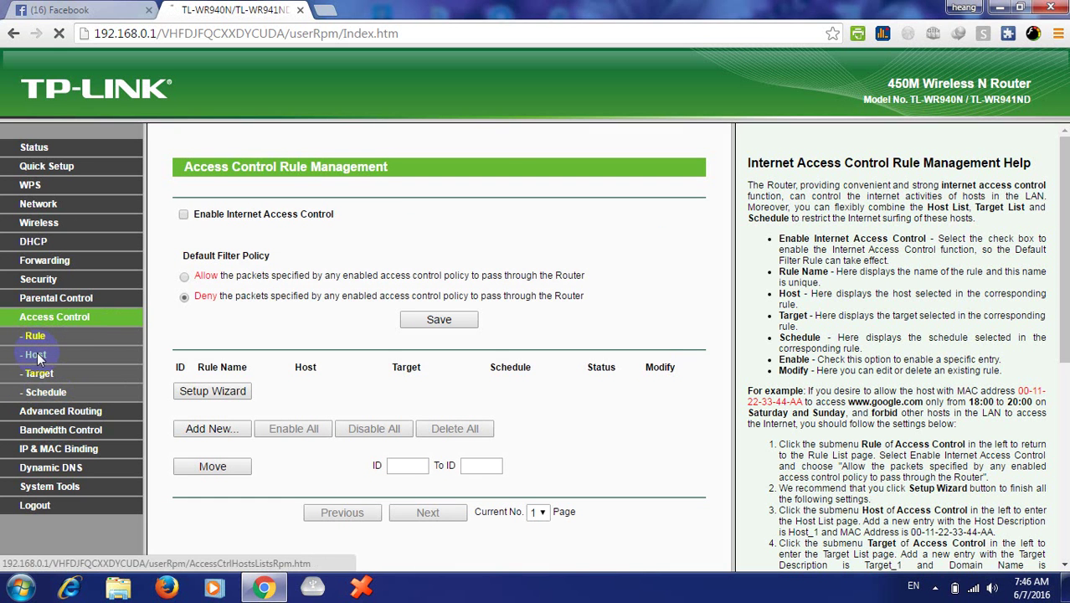
click(42, 376)
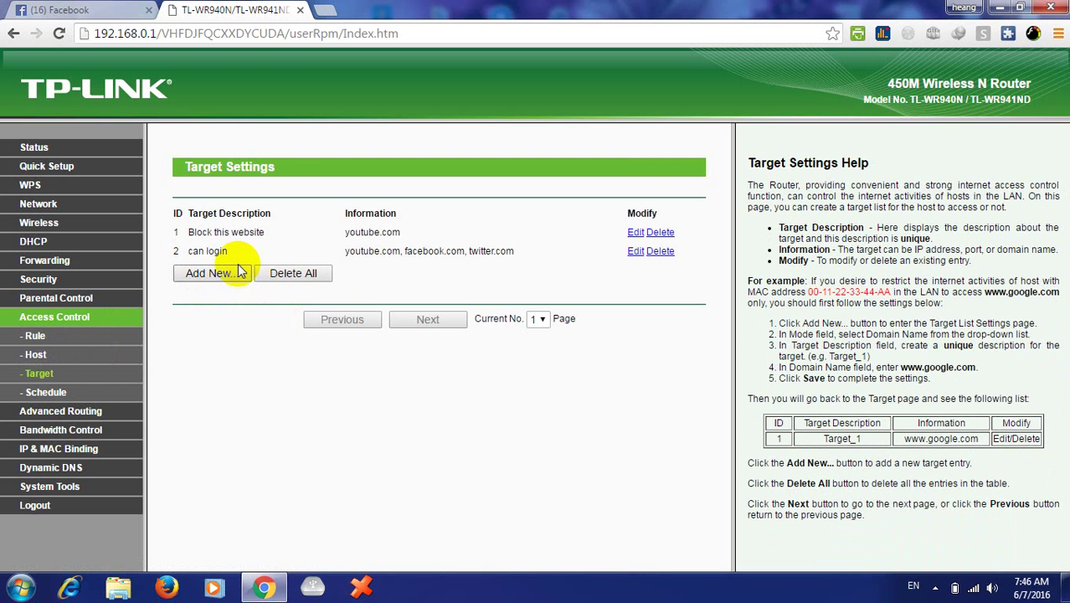
- Delete the 'can login' and youtube.com targets and both schedules ('everday', 'Block everyday')
click(663, 251)
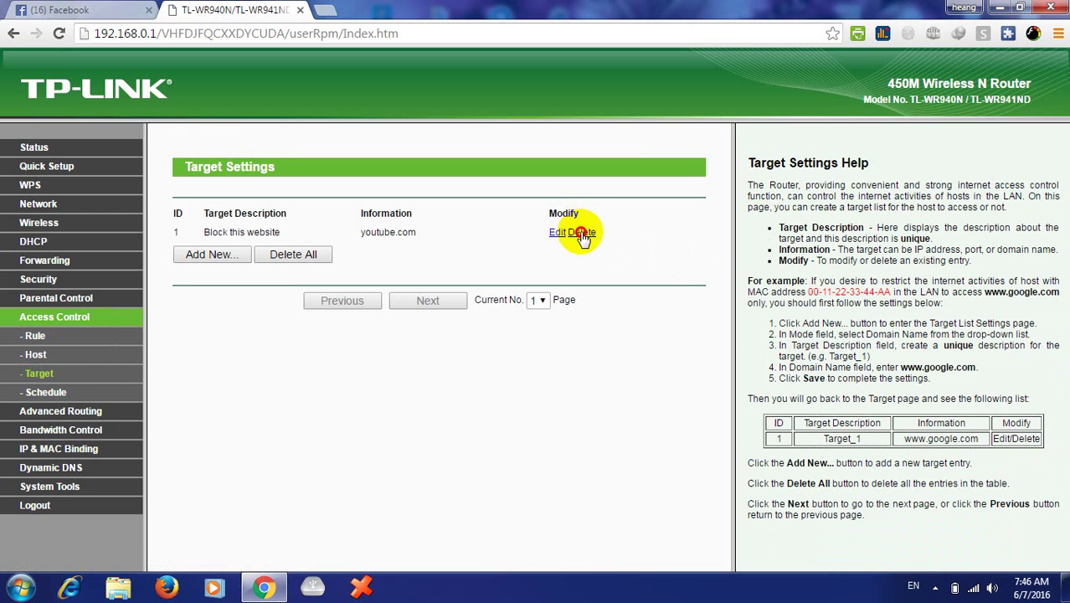
click(582, 233)
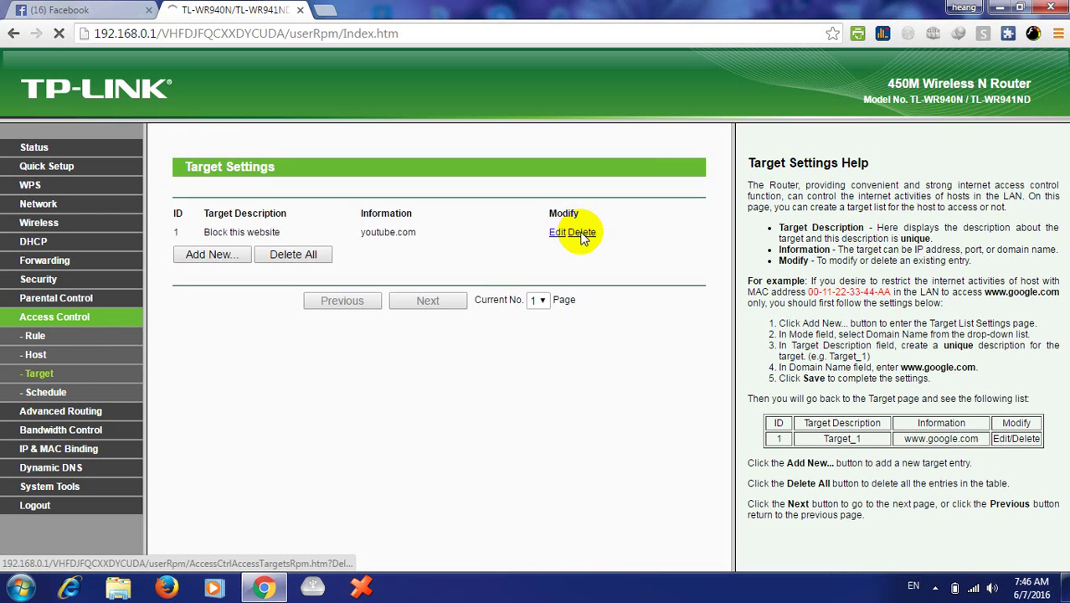
click(46, 393)
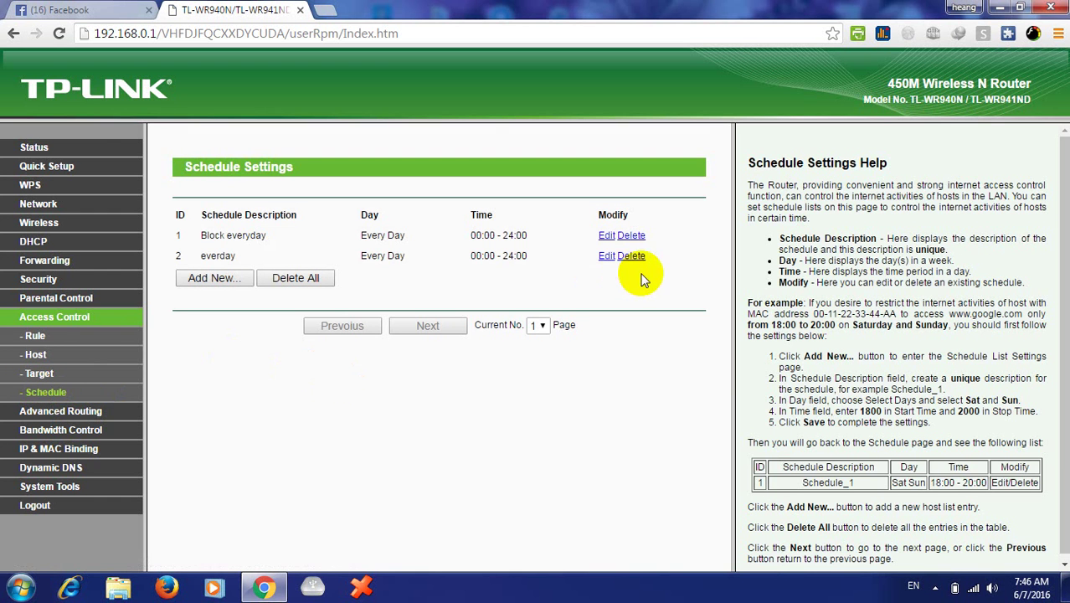
click(632, 256)
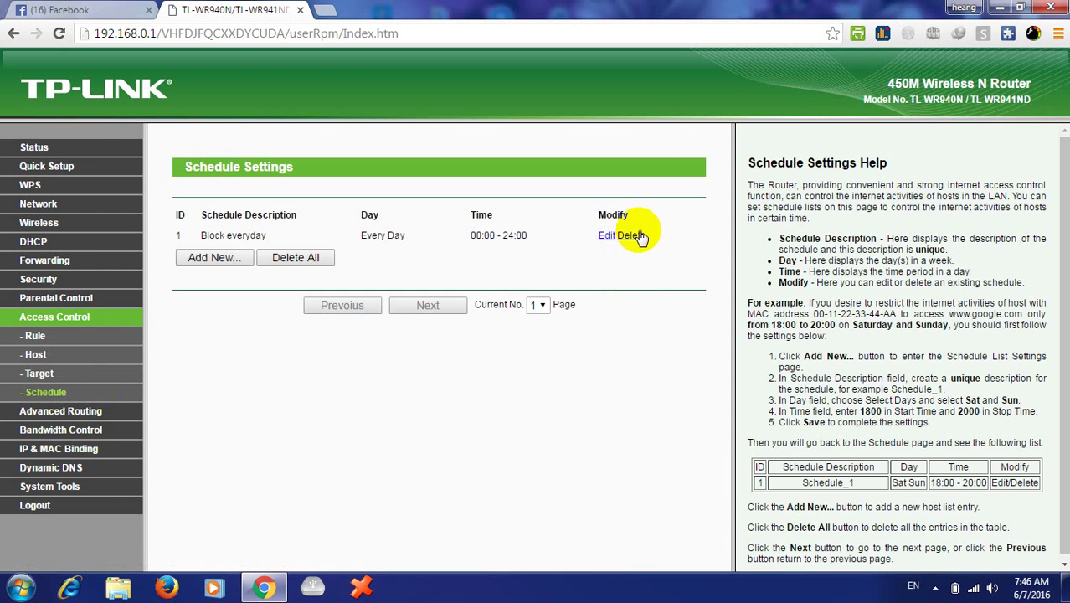
click(632, 236)
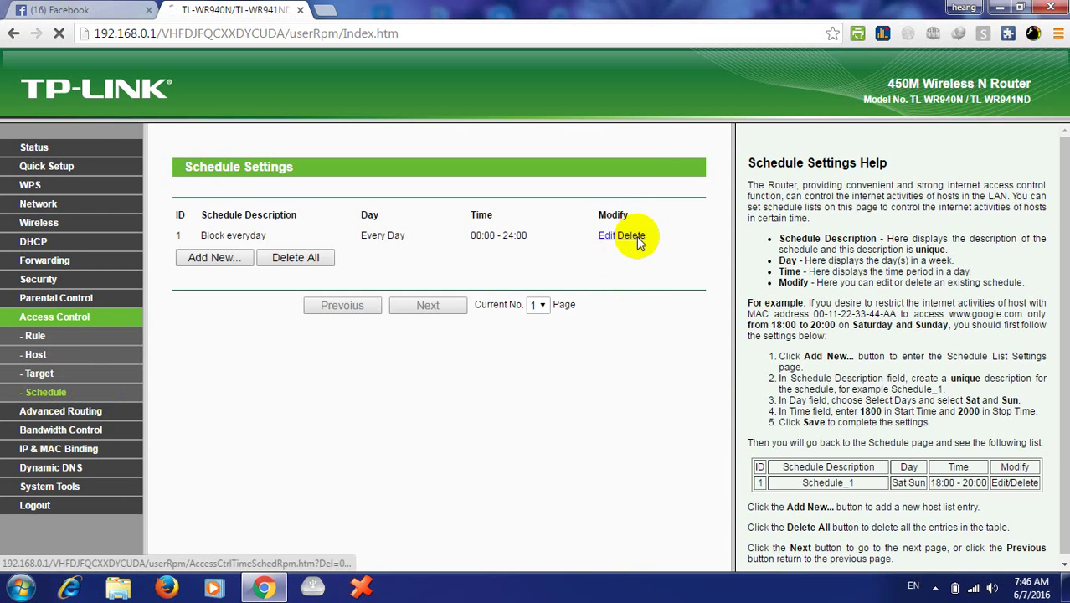
click(39, 373)
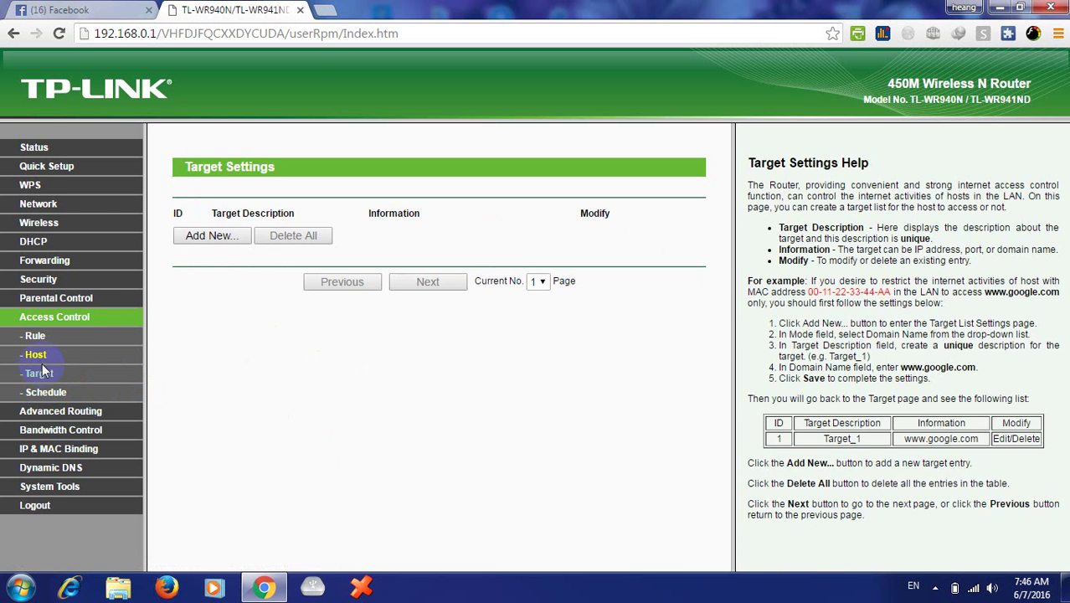
- Delete the 'Block test' and 'Lan which cannot access' host entries
click(36, 355)
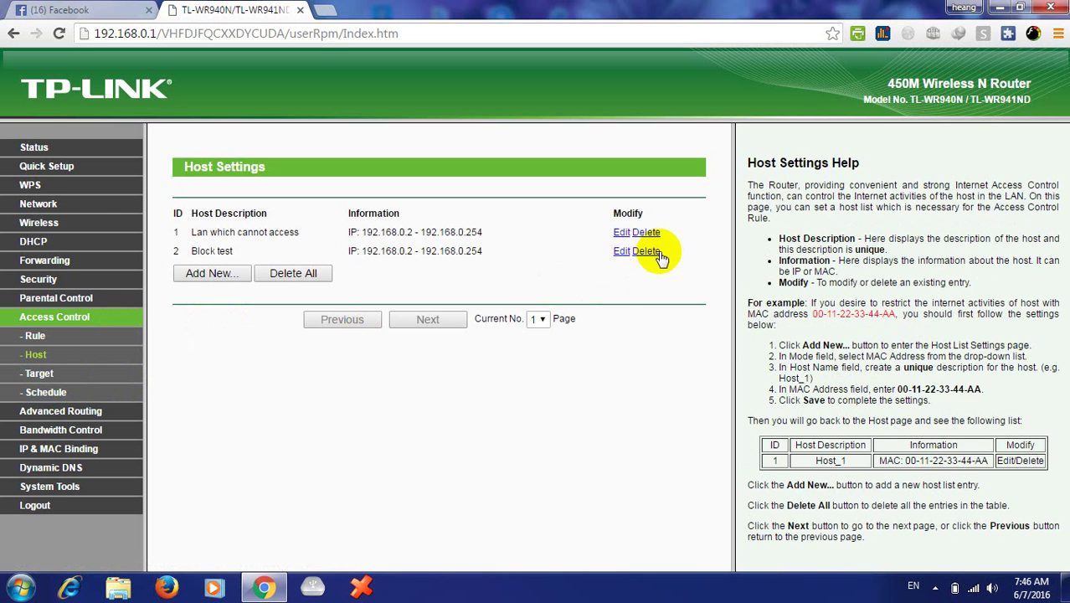
click(658, 254)
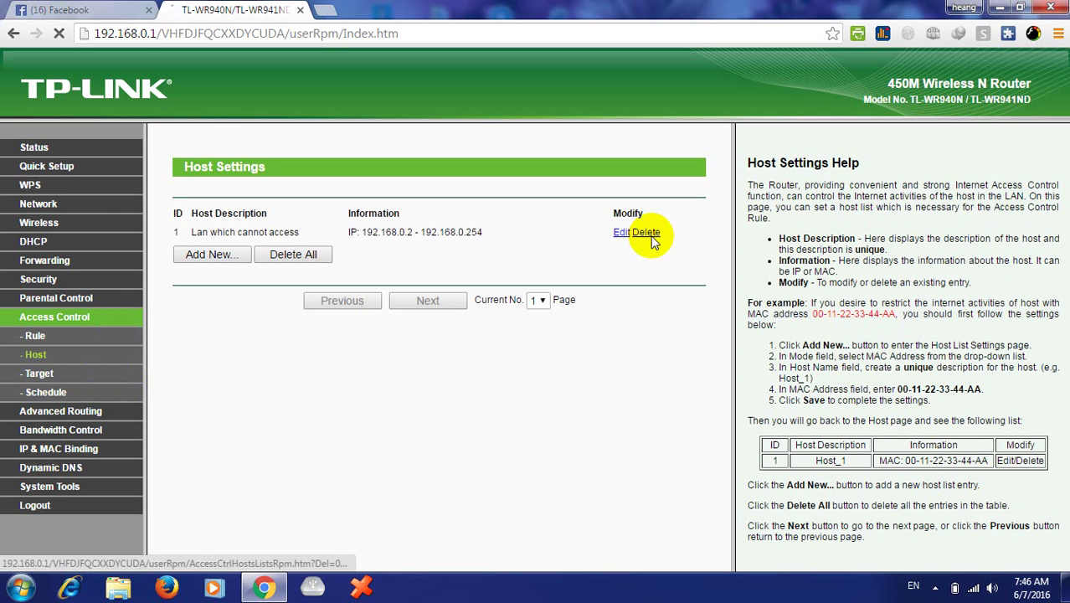
click(652, 235)
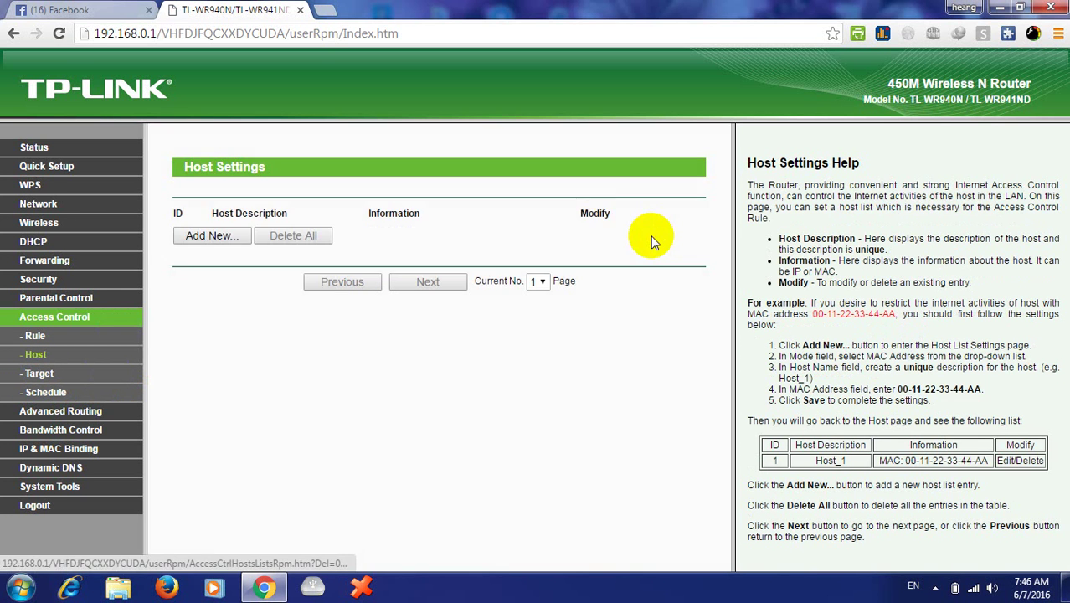
- Verify the Host, Target and Schedule lists are empty, then launch the Rule page's Setup Wizard
click(33, 343)
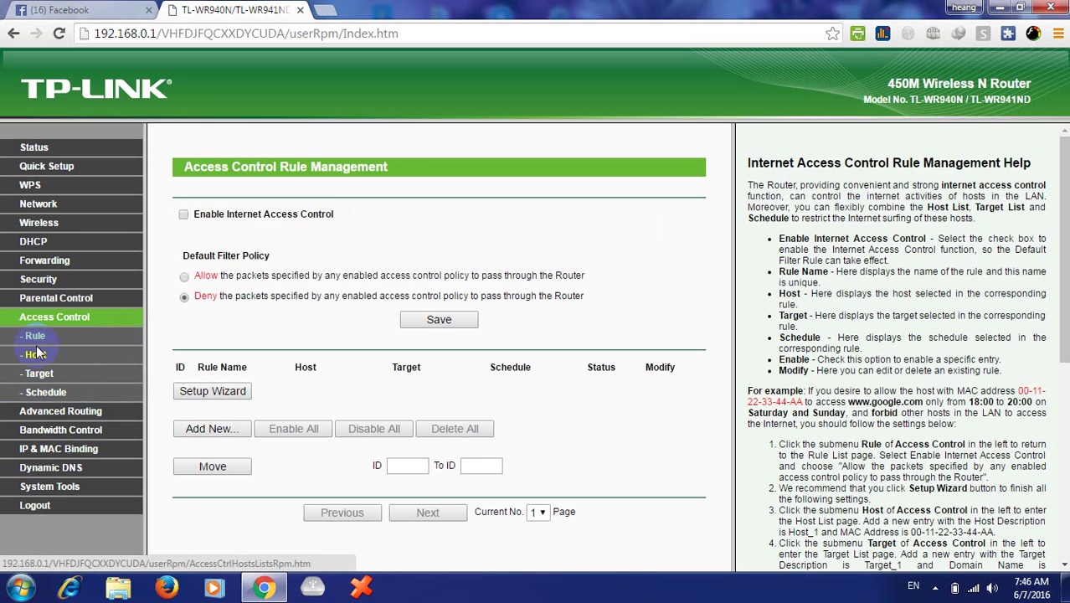
click(38, 337)
click(46, 359)
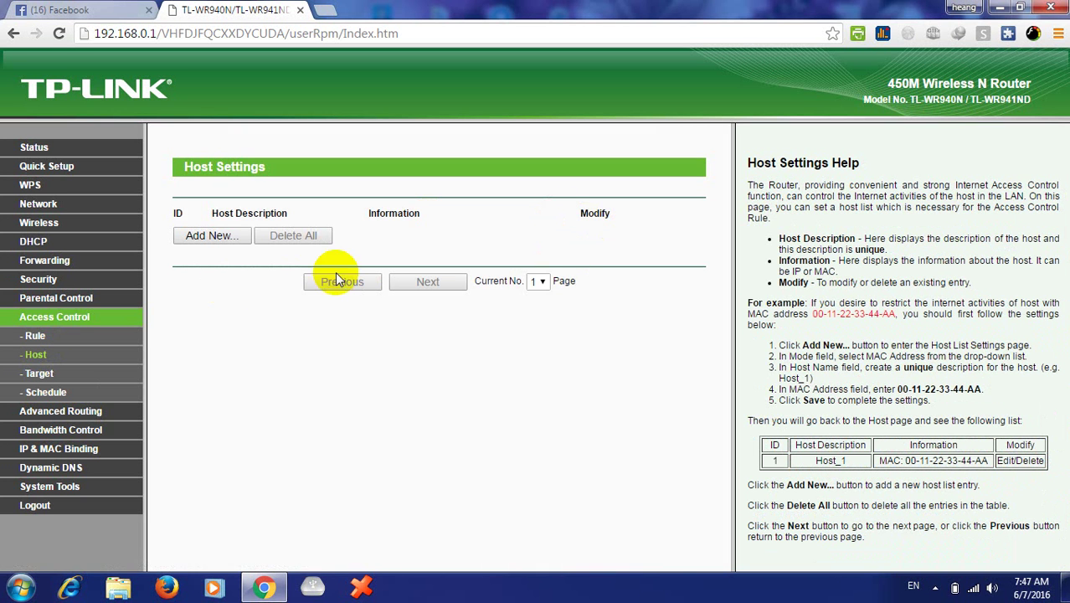
click(38, 373)
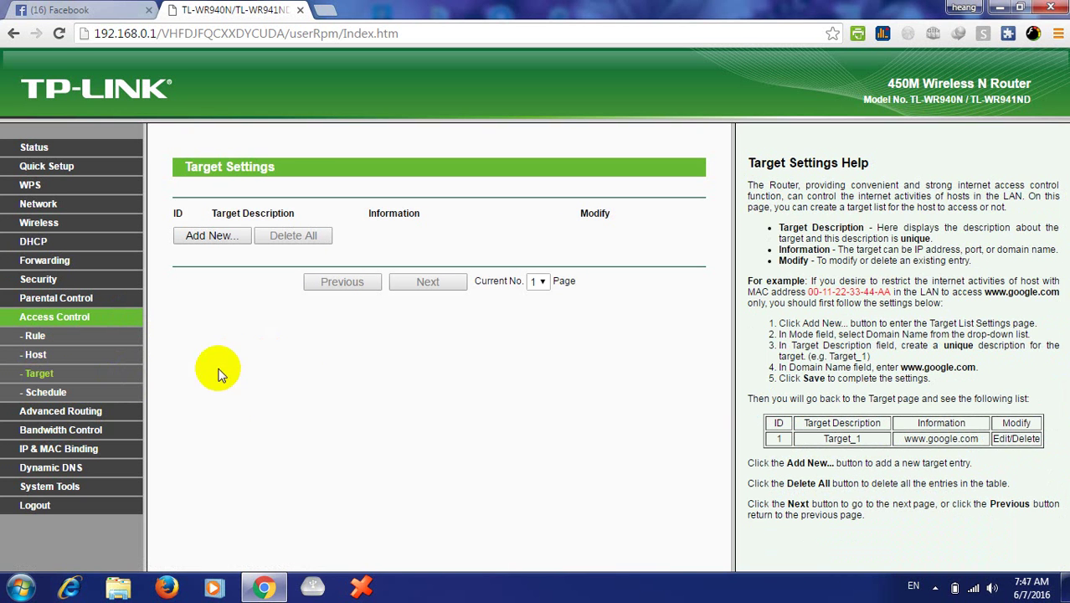
click(42, 393)
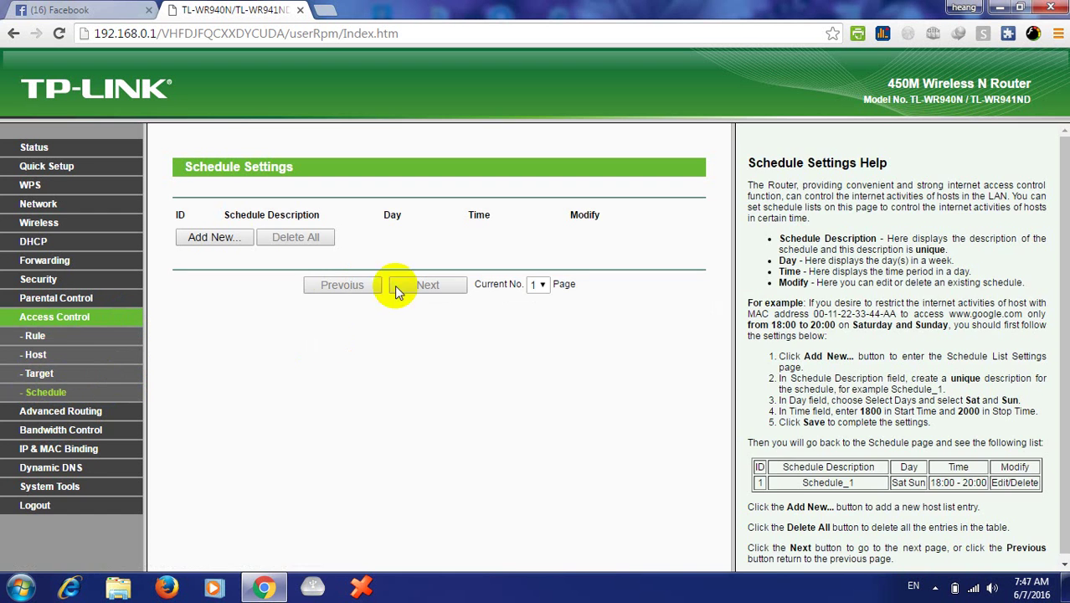
click(44, 323)
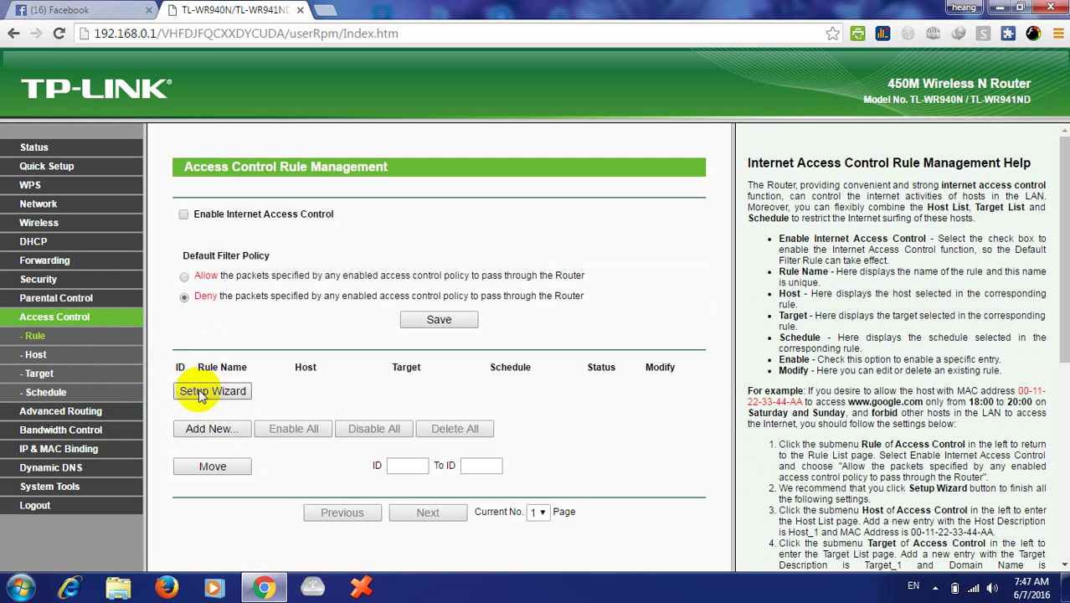
click(212, 395)
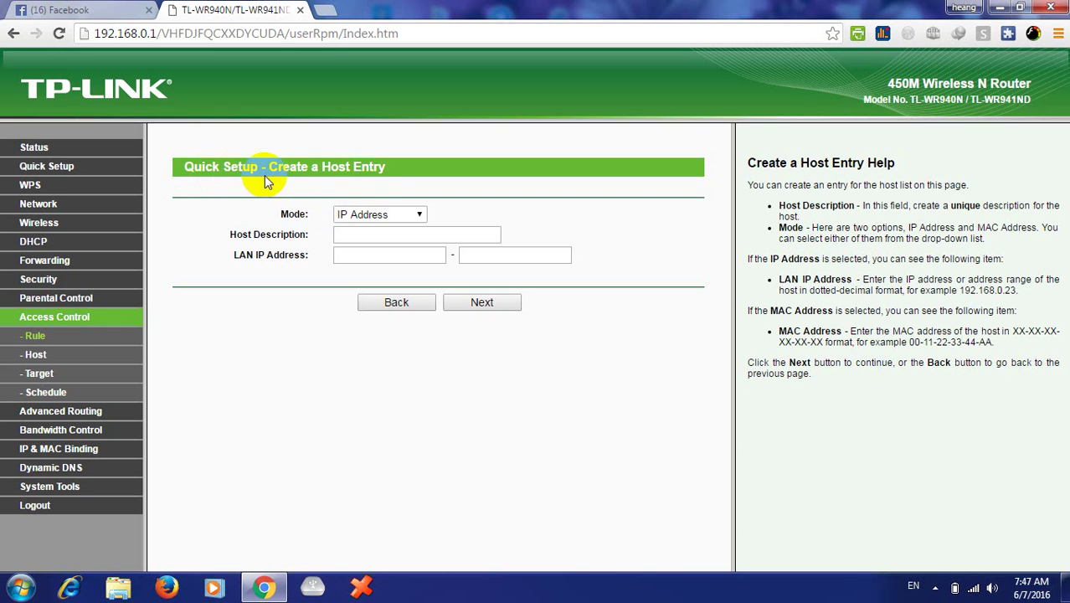
- Keep host Mode as IP Address and enter 'Block website' as the Host Description
drag(336, 169, 354, 181)
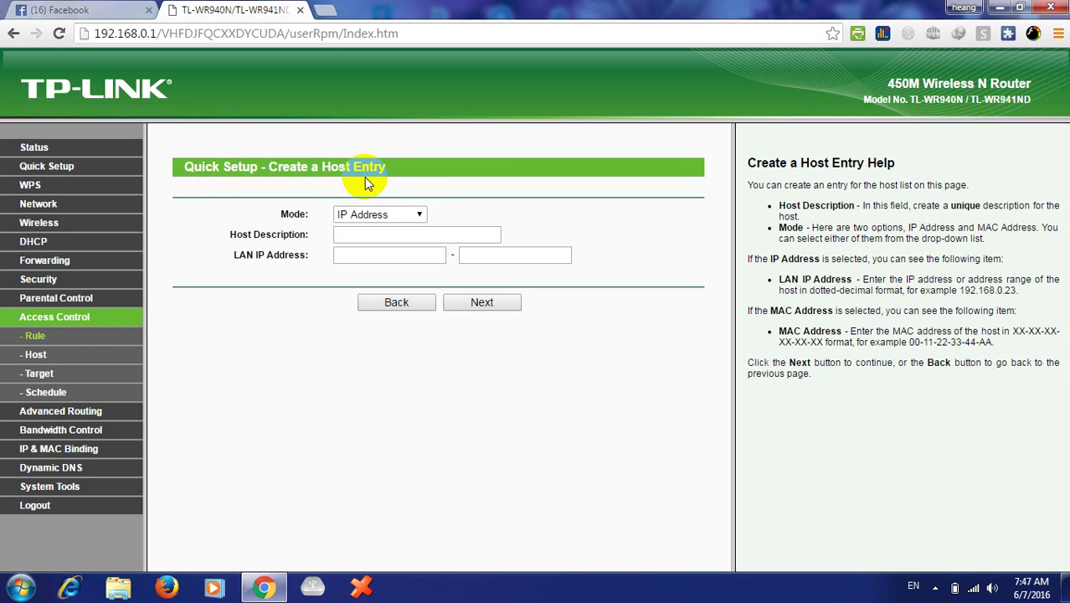
click(416, 215)
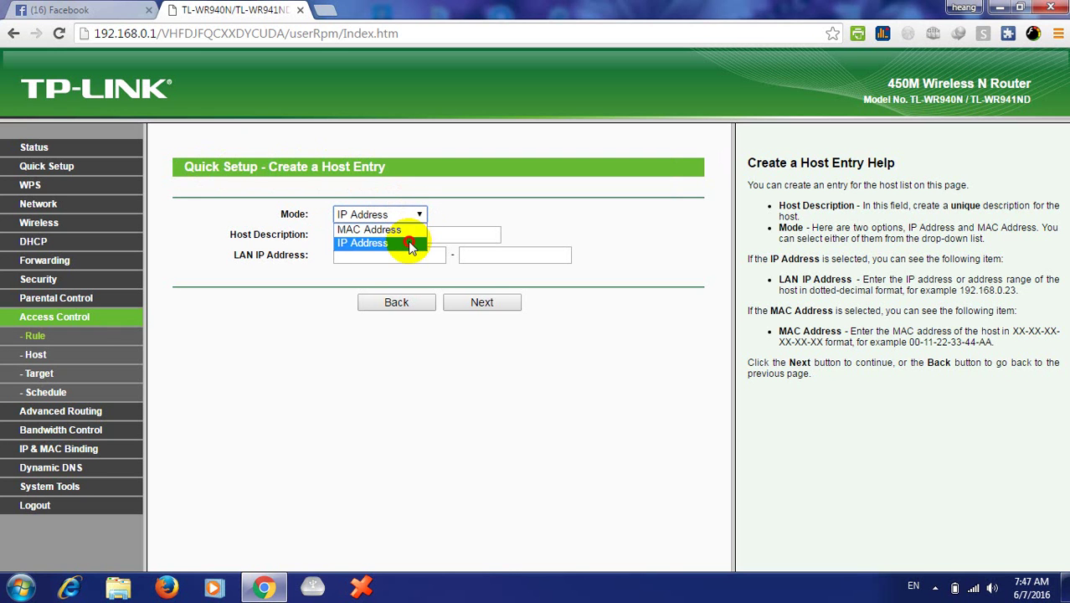
click(410, 243)
click(396, 234)
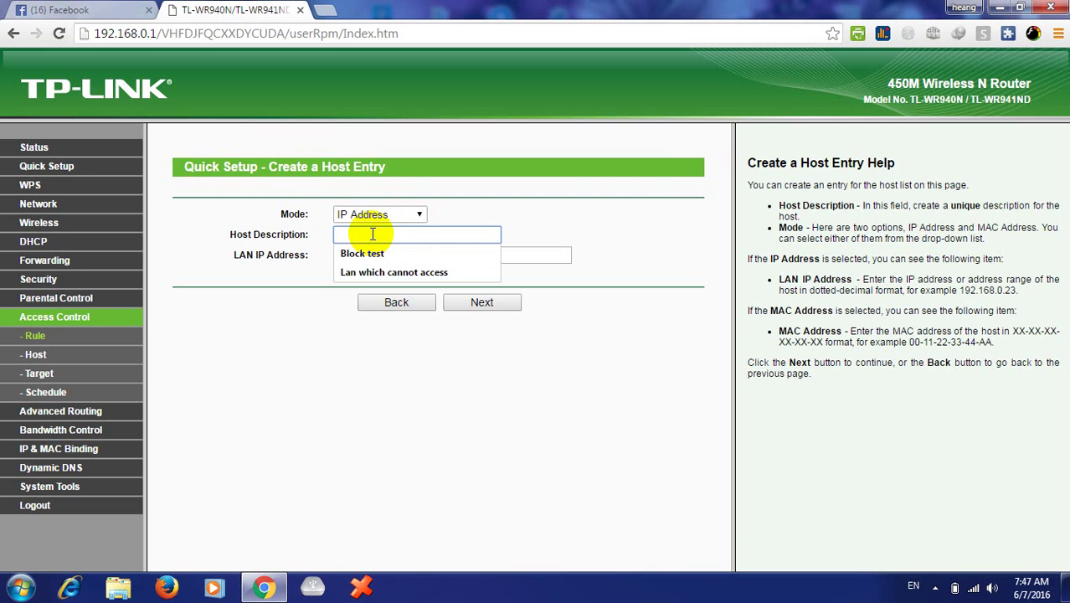
text(Bl)
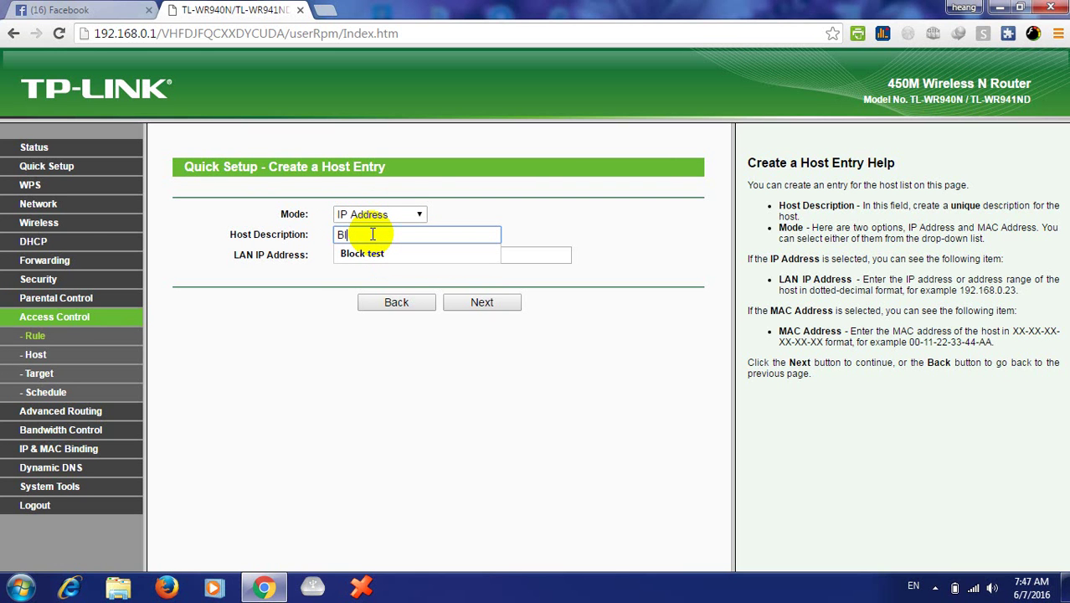
key(BackSpace)
key(BackSpace)
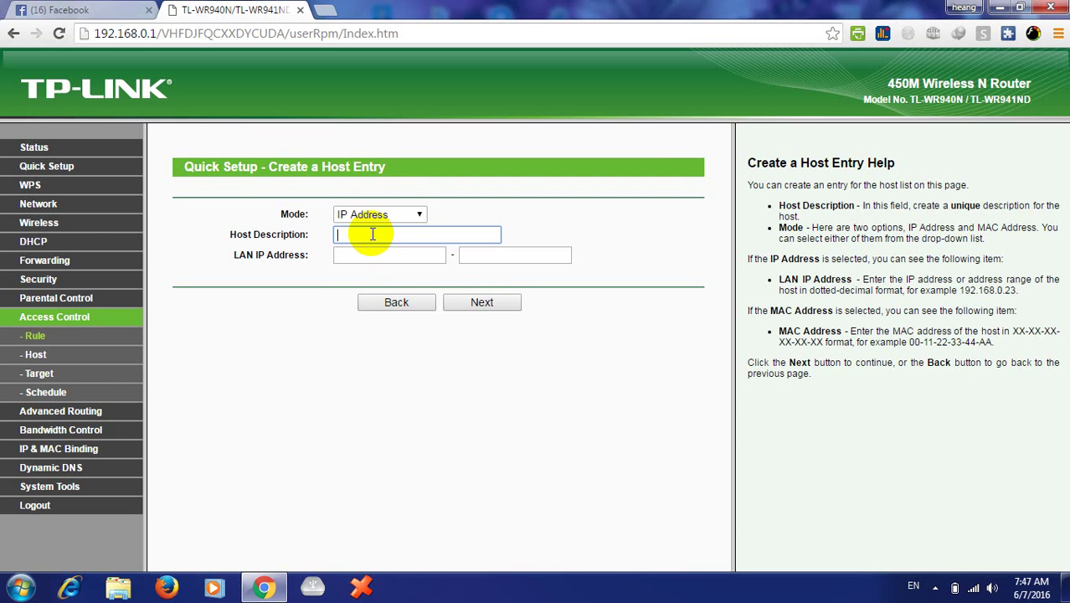
text(B)
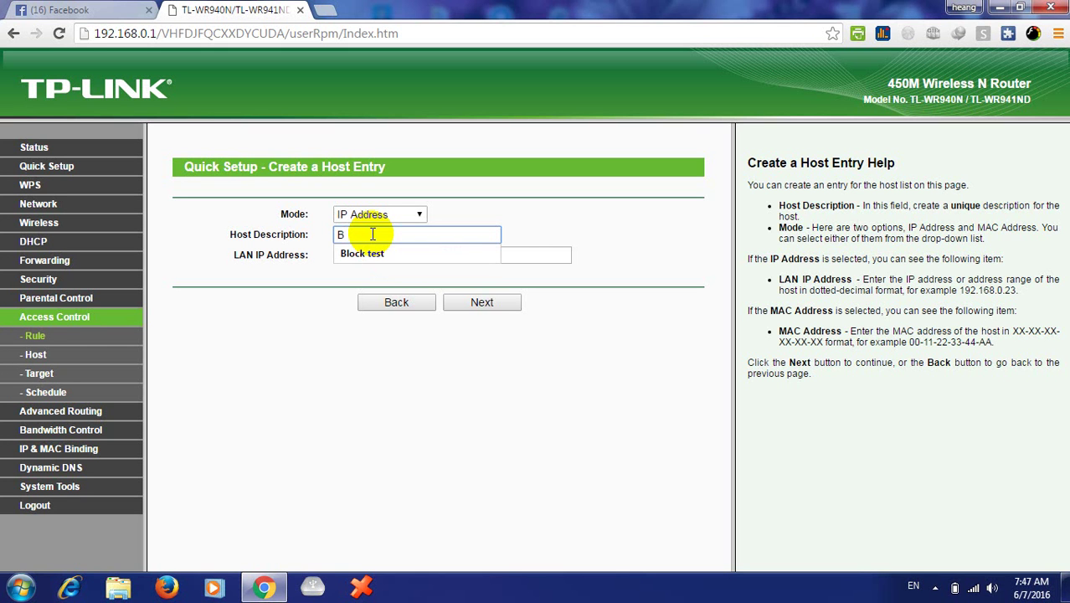
text(lock website)
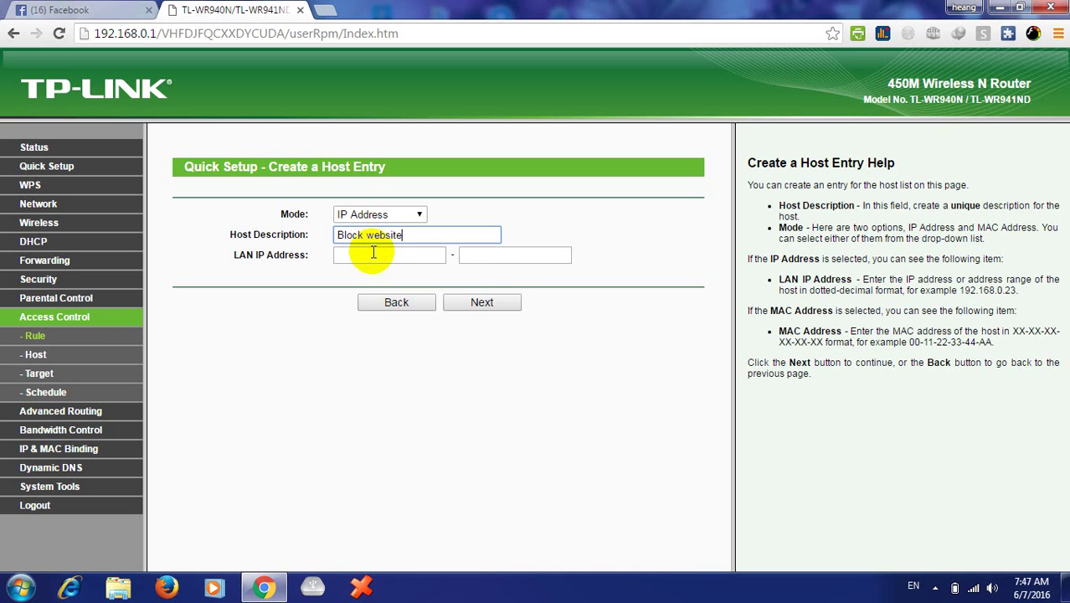
click(371, 255)
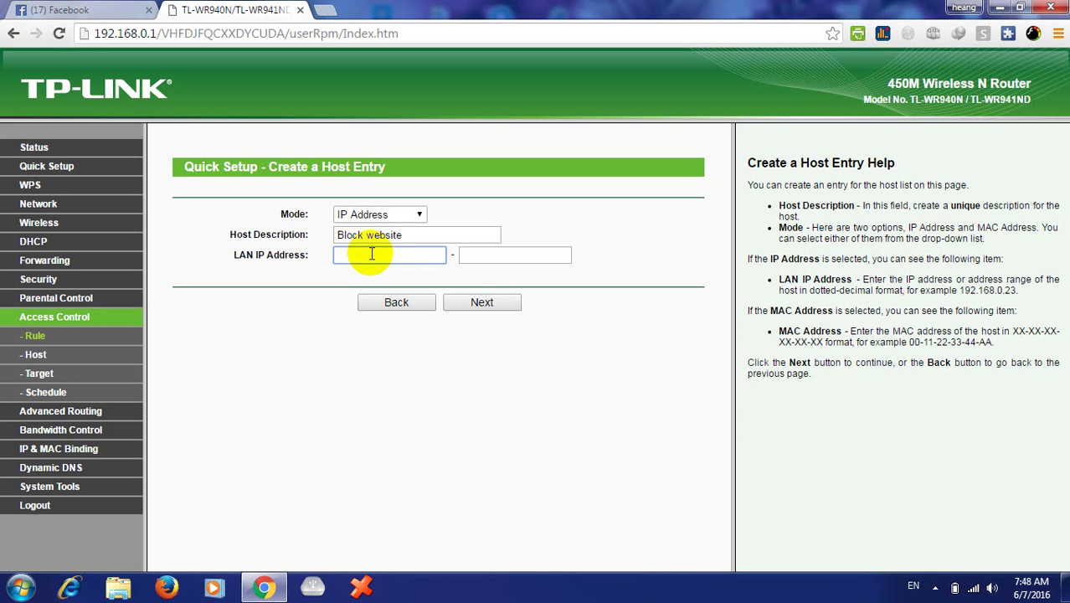
- Set the host's LAN IP range to 192.168.0.2 through 192.168.0.254 and continue
text(192.168.0)
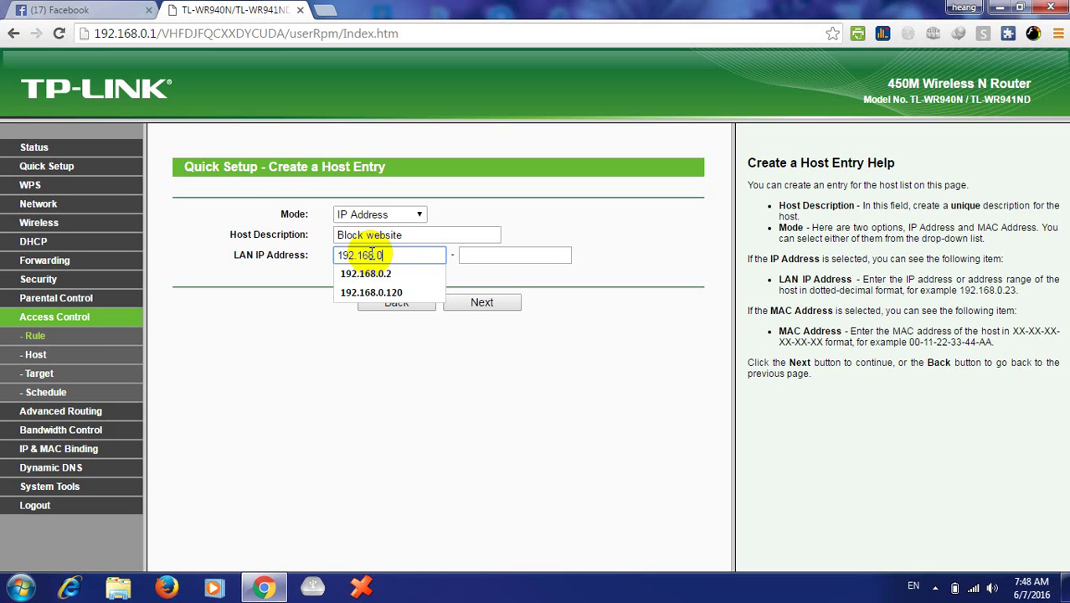
text(.2)
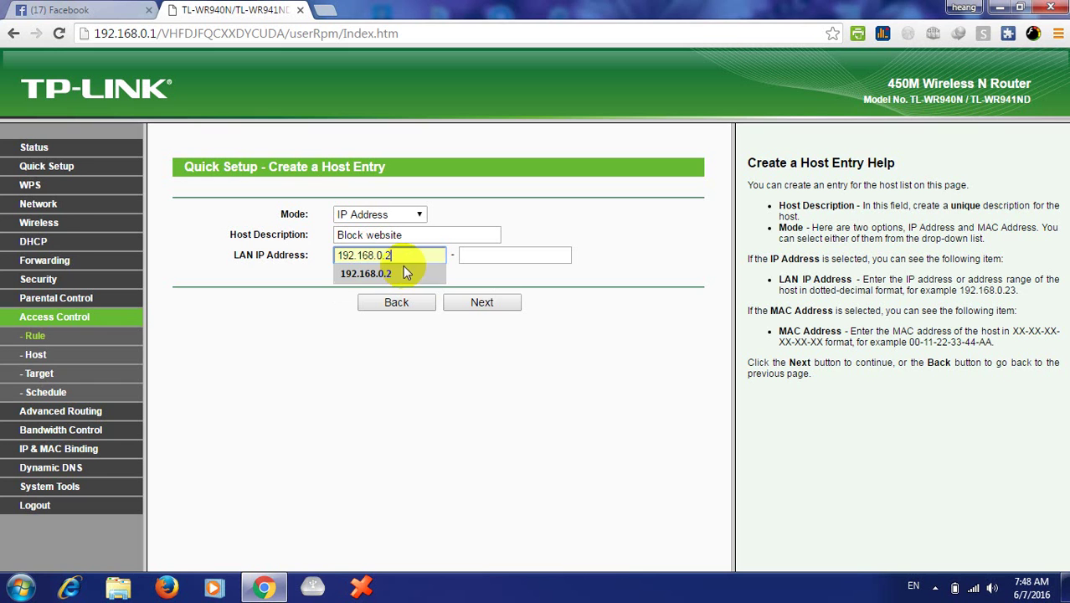
click(405, 258)
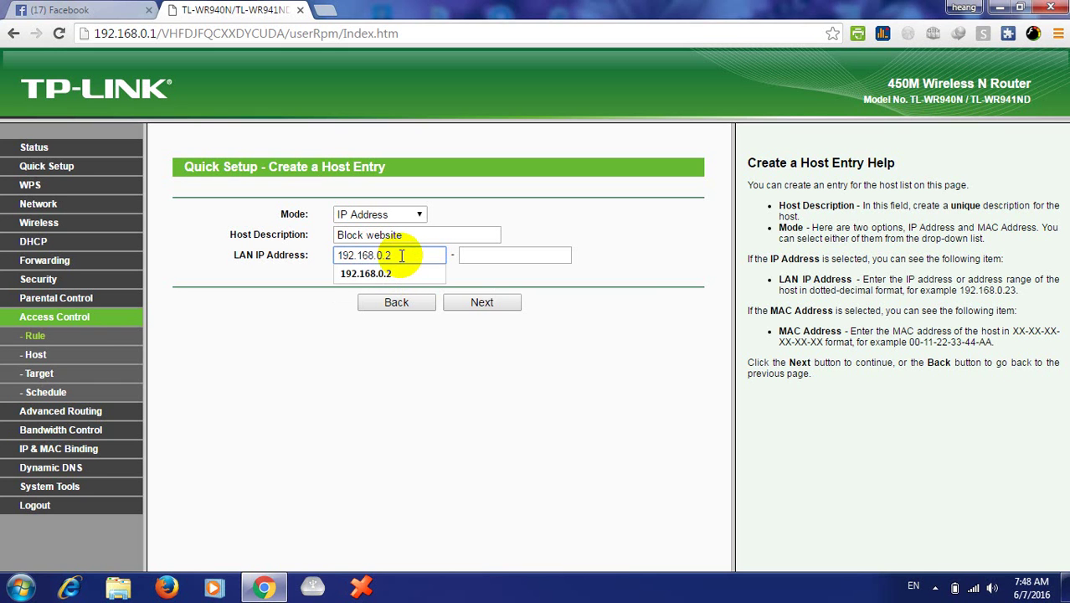
click(400, 256)
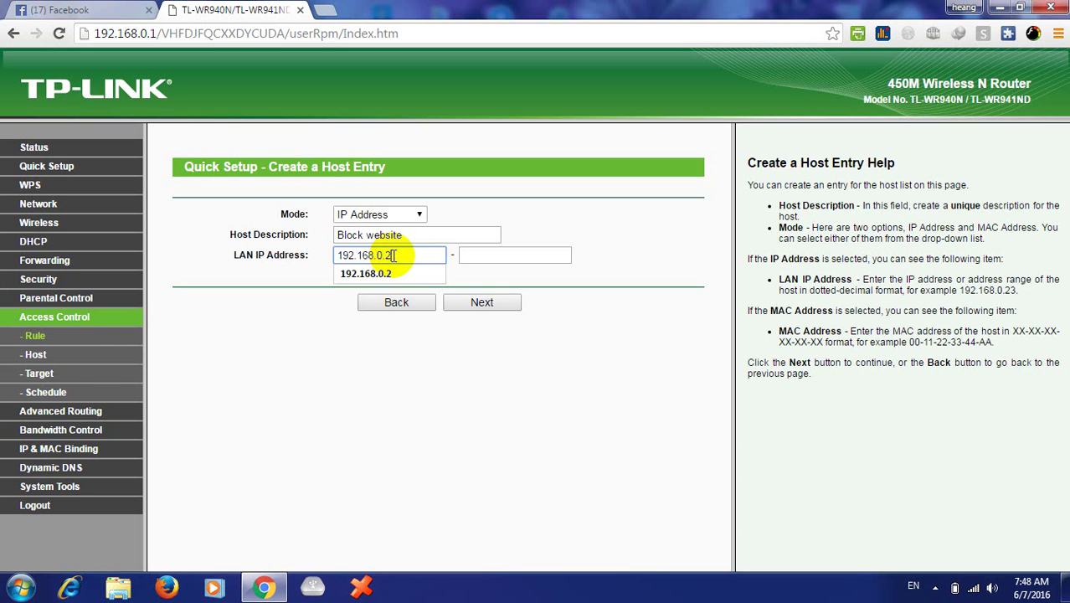
click(467, 255)
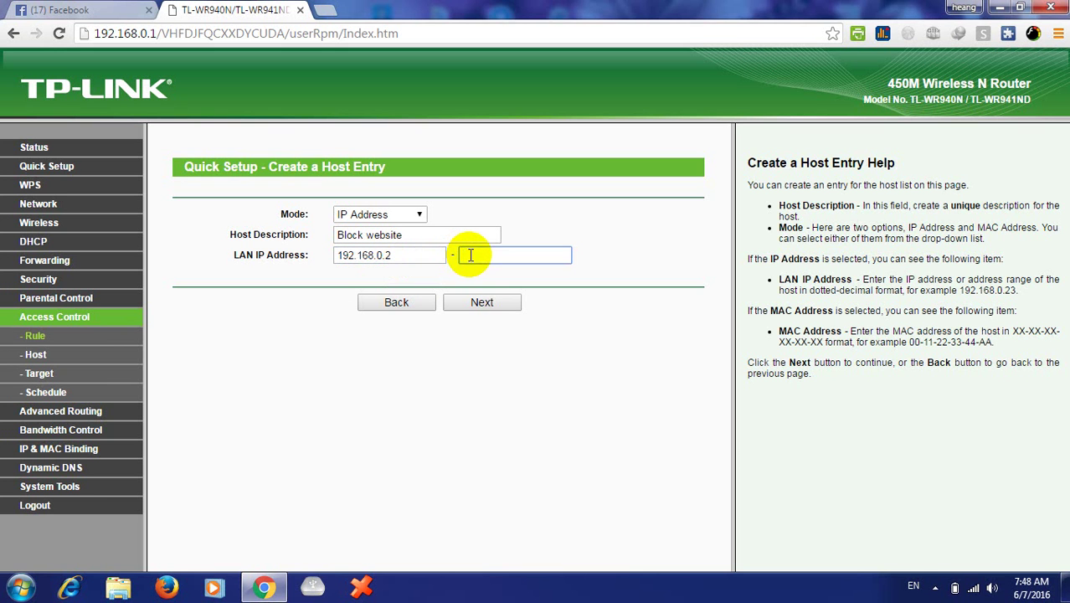
text(192)
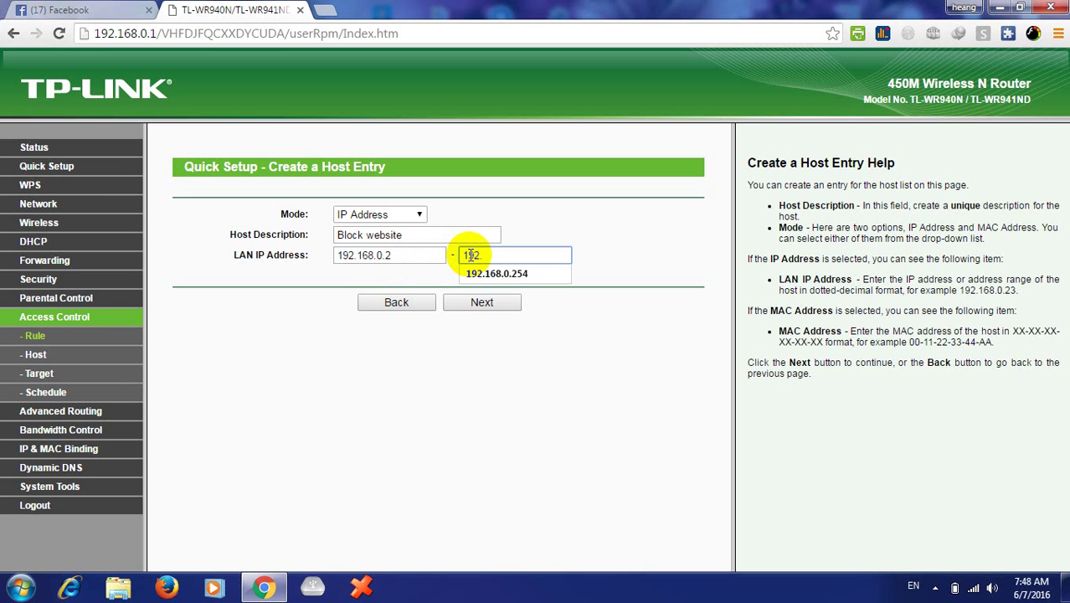
text(.168.0.254)
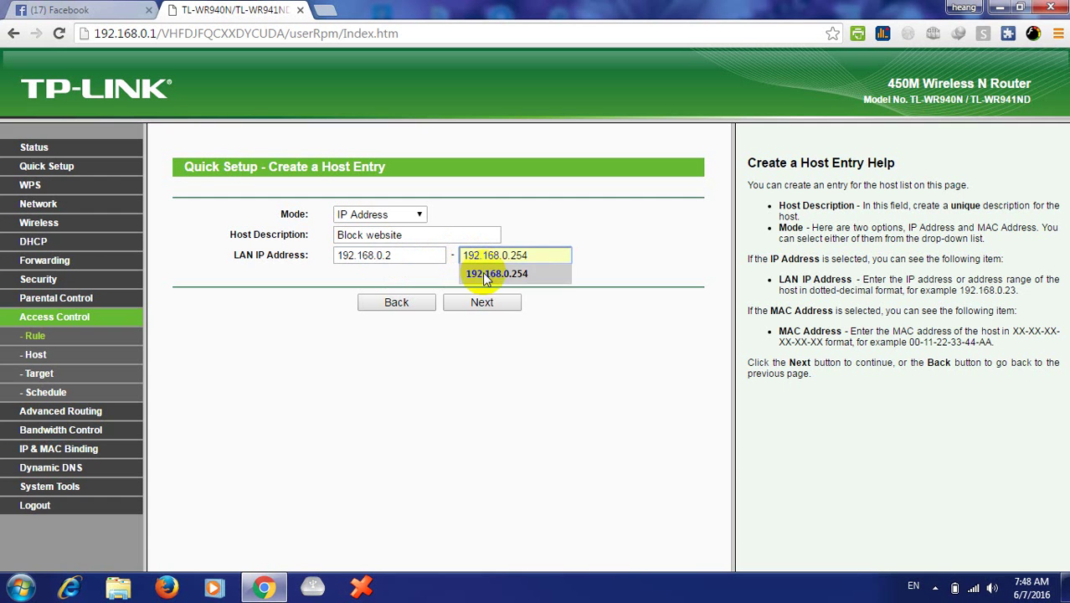
click(488, 275)
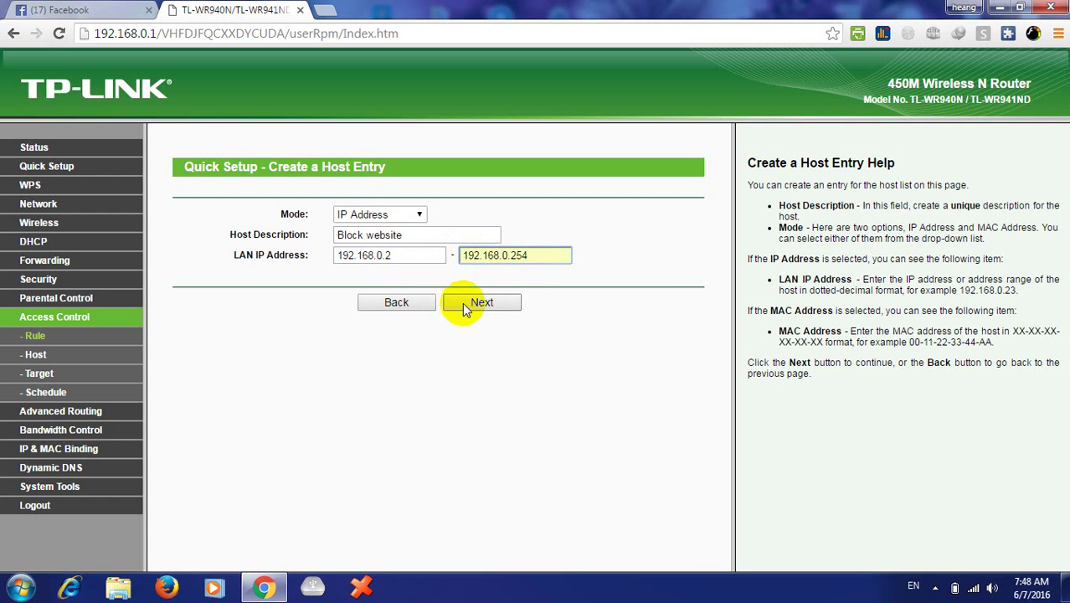
click(471, 300)
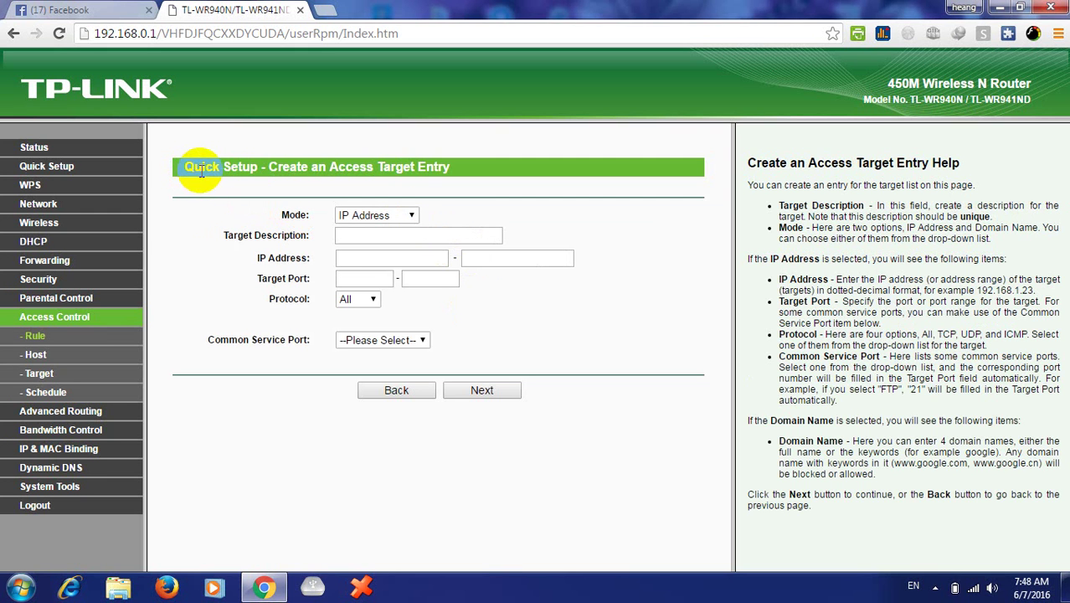
- Switch the access target's Mode to Domain Name
click(413, 215)
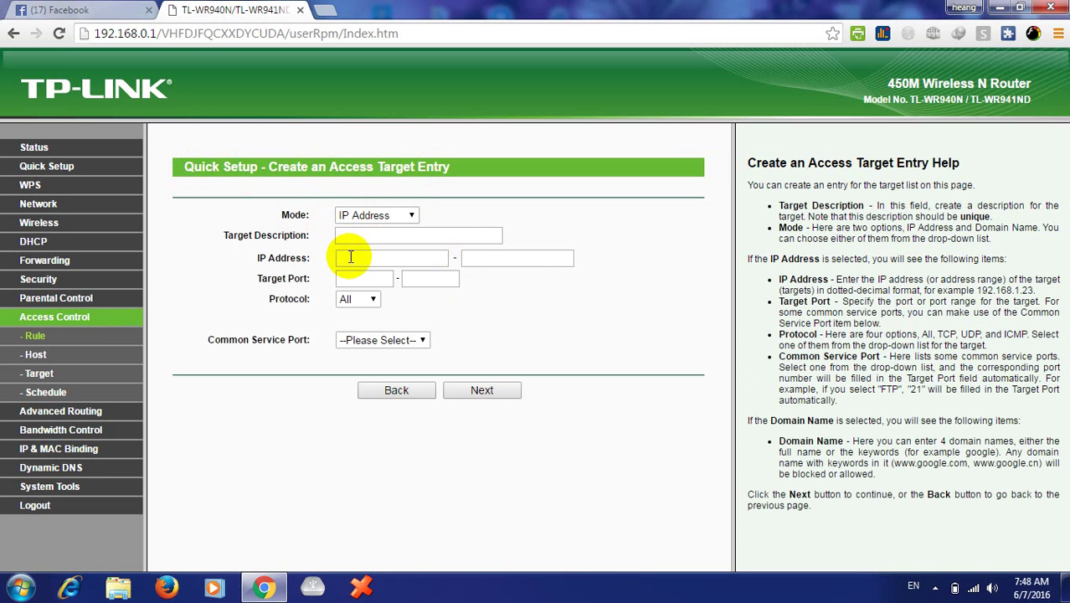
click(412, 216)
click(407, 228)
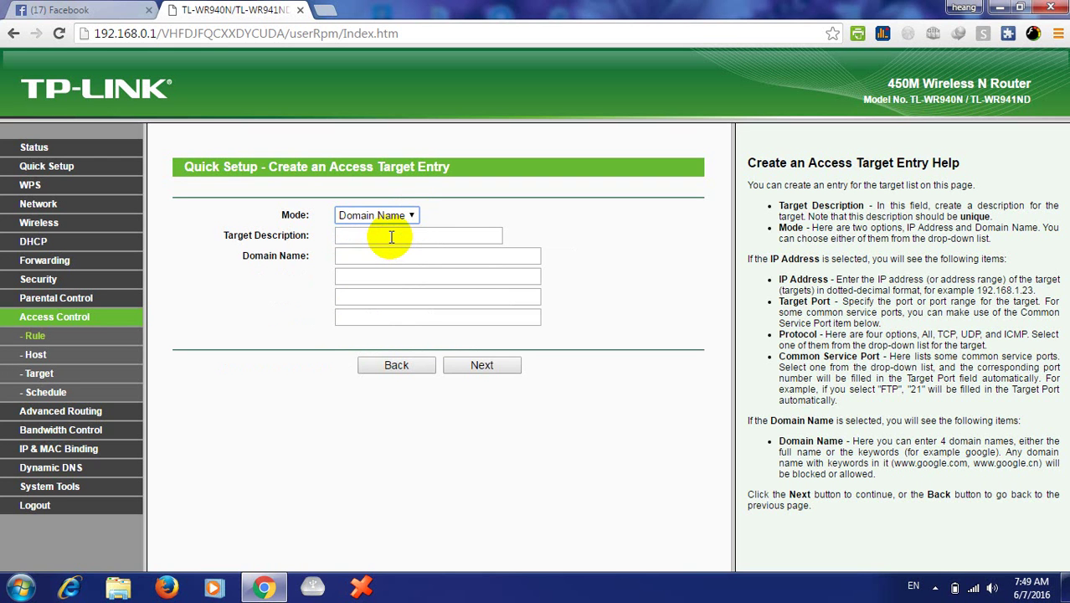
- Enter 'All website can't login' as the Target Description
click(391, 237)
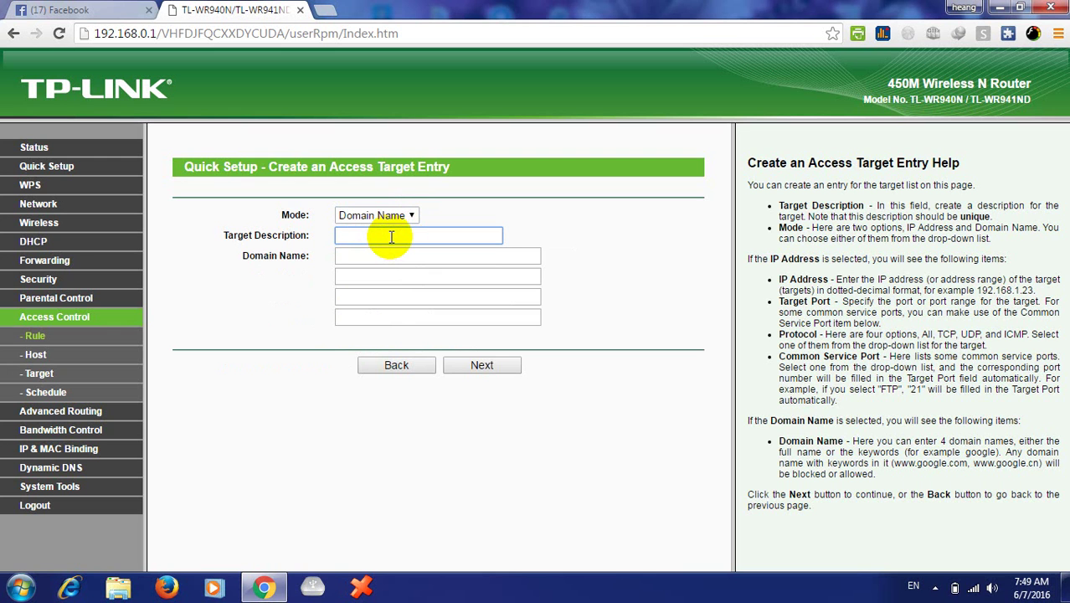
text(ab)
key(BackSpace)
key(BackSpace)
text(A)
text(ll )
text(websit)
text(e can)
text('t )
text(as)
text(ces)
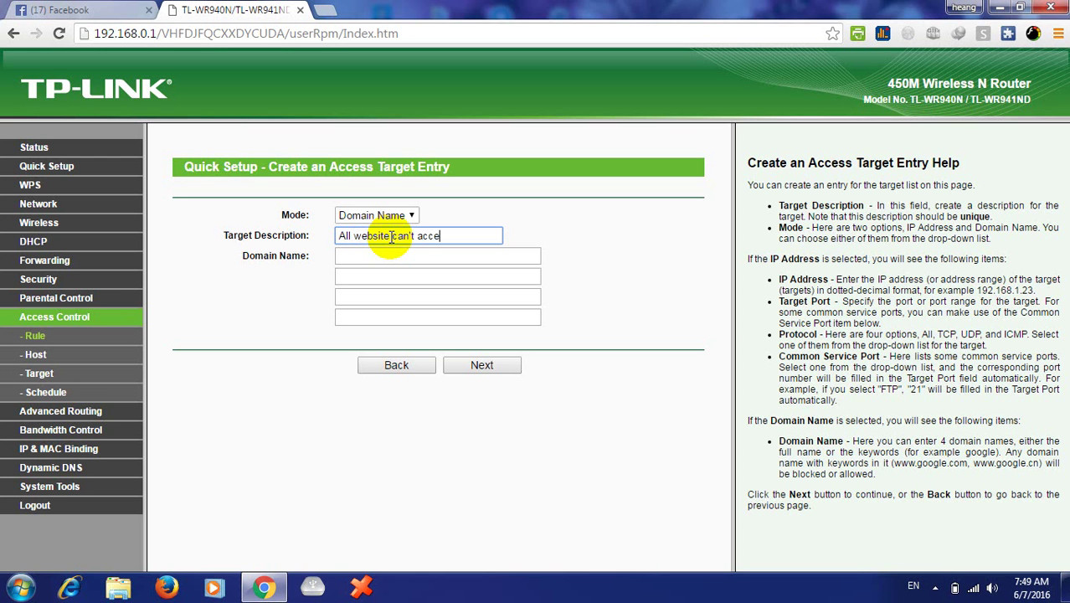
key(BackSpace)
key(BackSpace)
key(BackSpace)
key(BackSpace)
key(BackSpace)
key(BackSpace)
text(login)
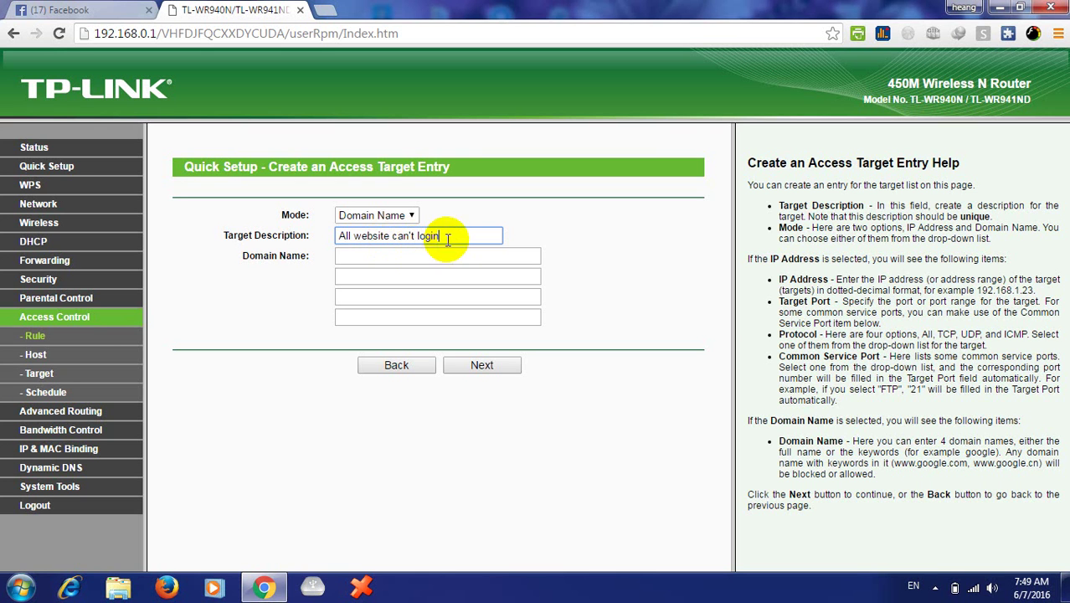
click(384, 255)
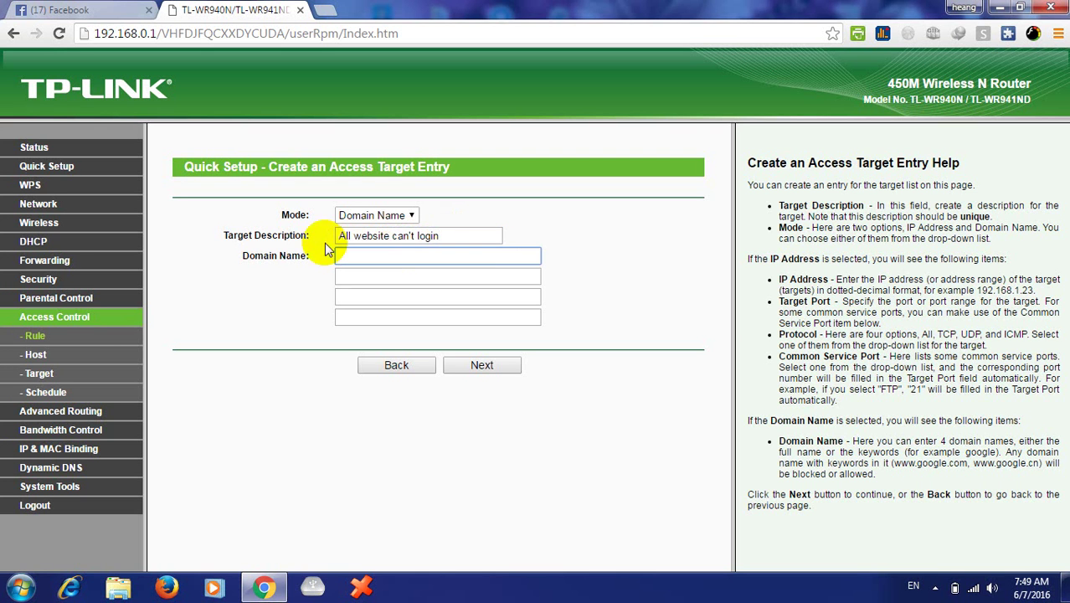
- Enter youtube.com and facebook.com as the first two blocked domains
click(353, 255)
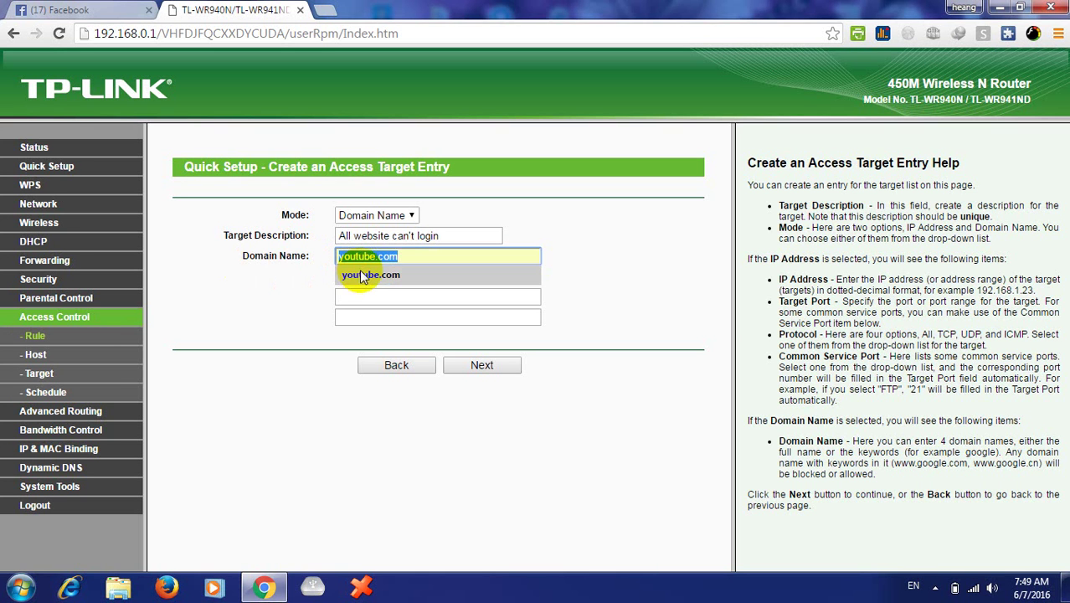
click(413, 260)
text(youtube.com)
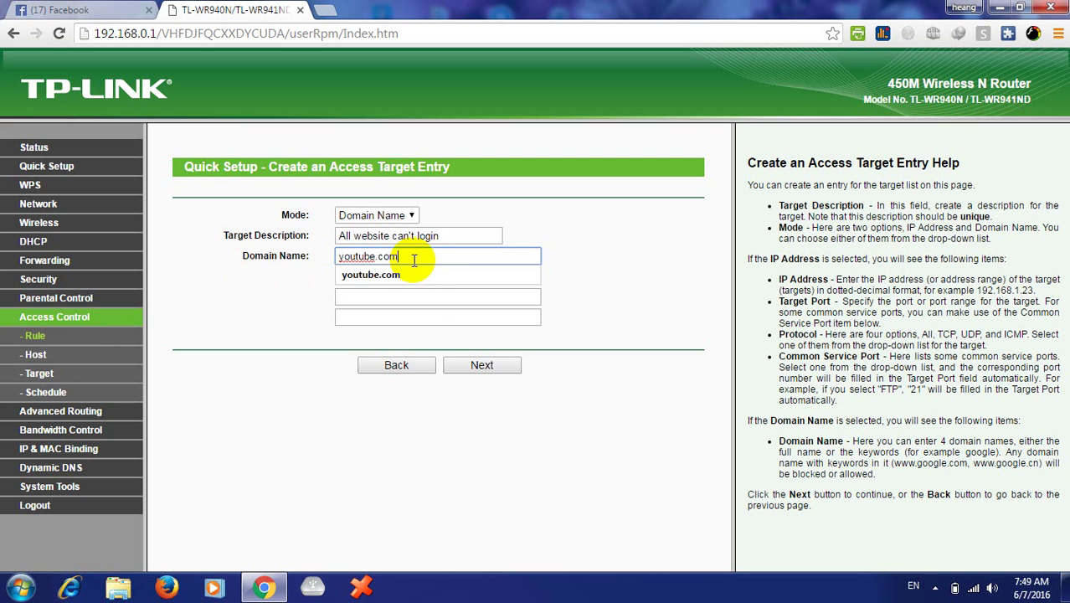
click(425, 278)
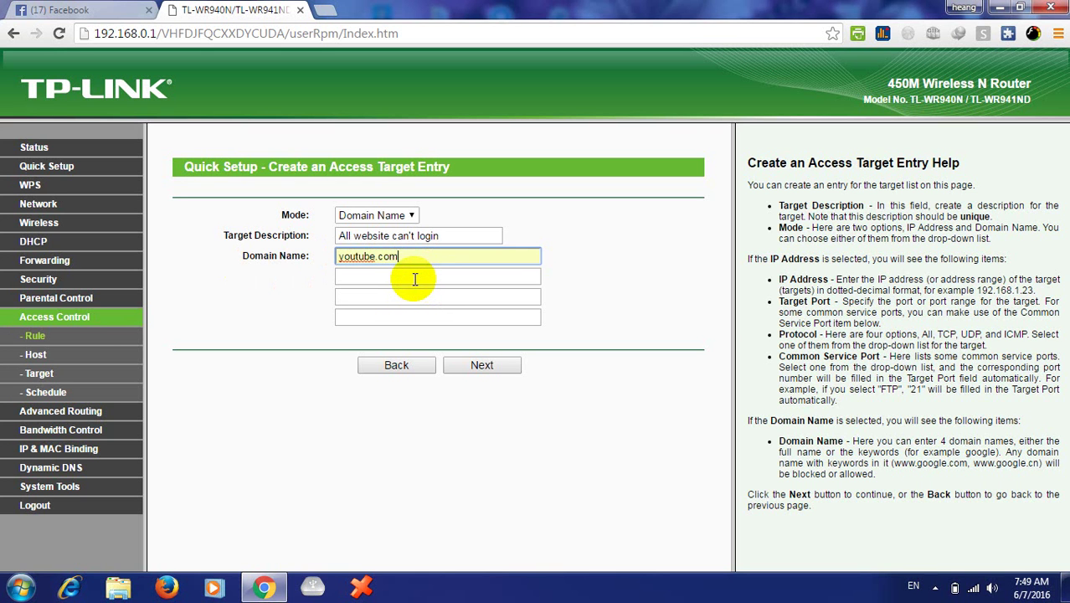
click(414, 279)
text(face)
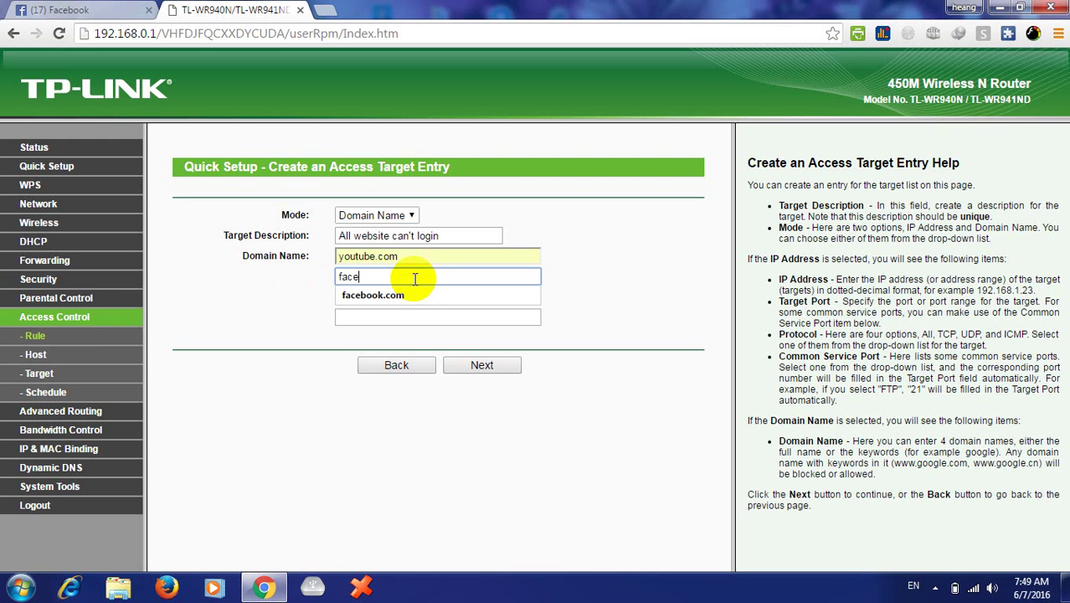
text(book.com)
click(385, 295)
- Add google.com and twitter.com as the third and fourth domains, then proceed to scheduling
click(395, 298)
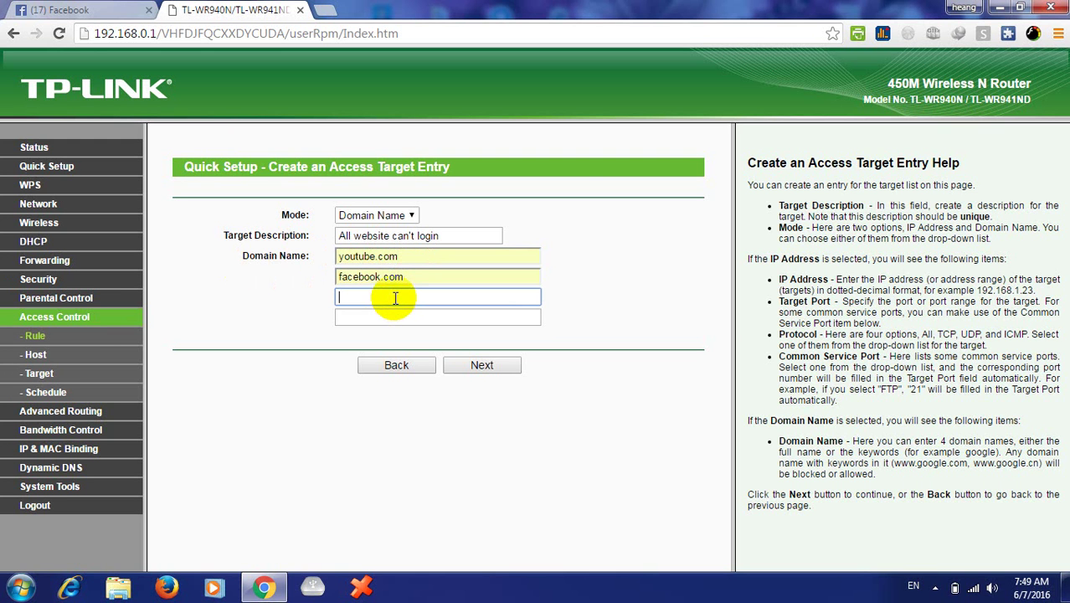
text(google.com)
click(384, 318)
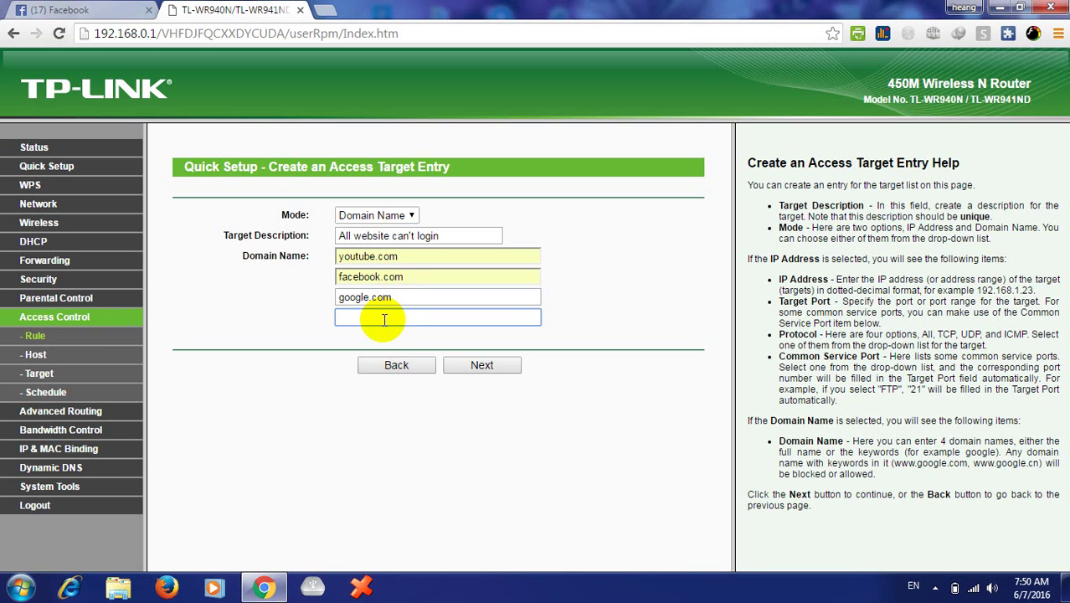
text(twitter.com)
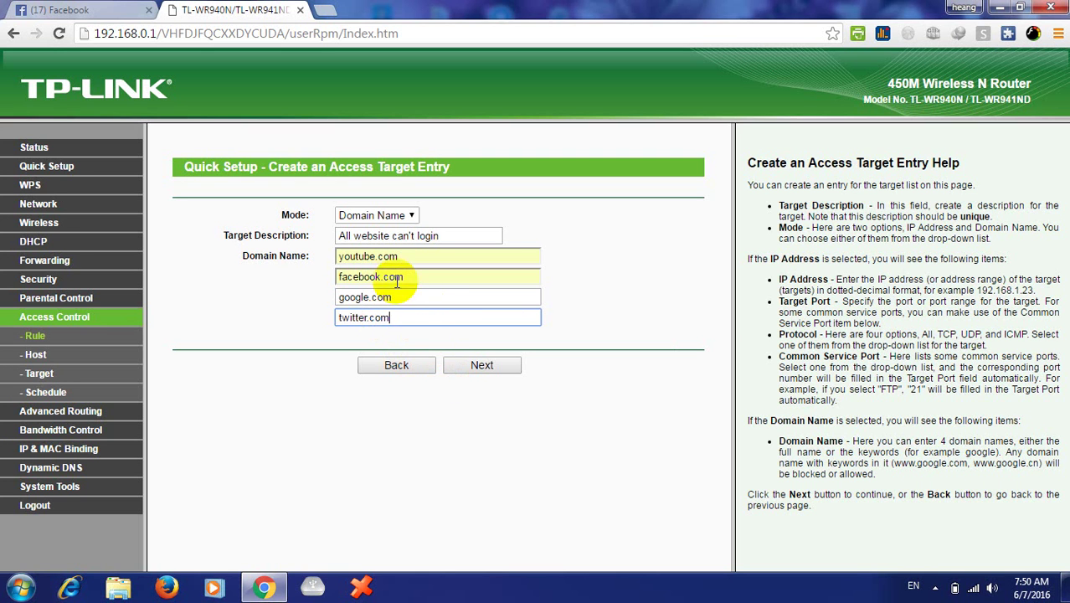
click(390, 318)
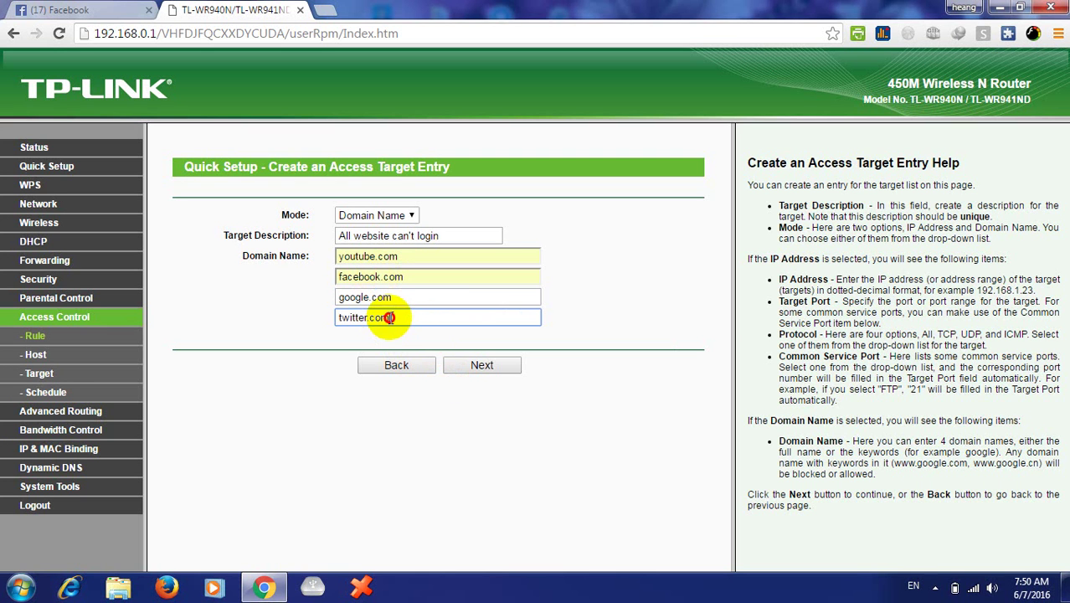
click(471, 365)
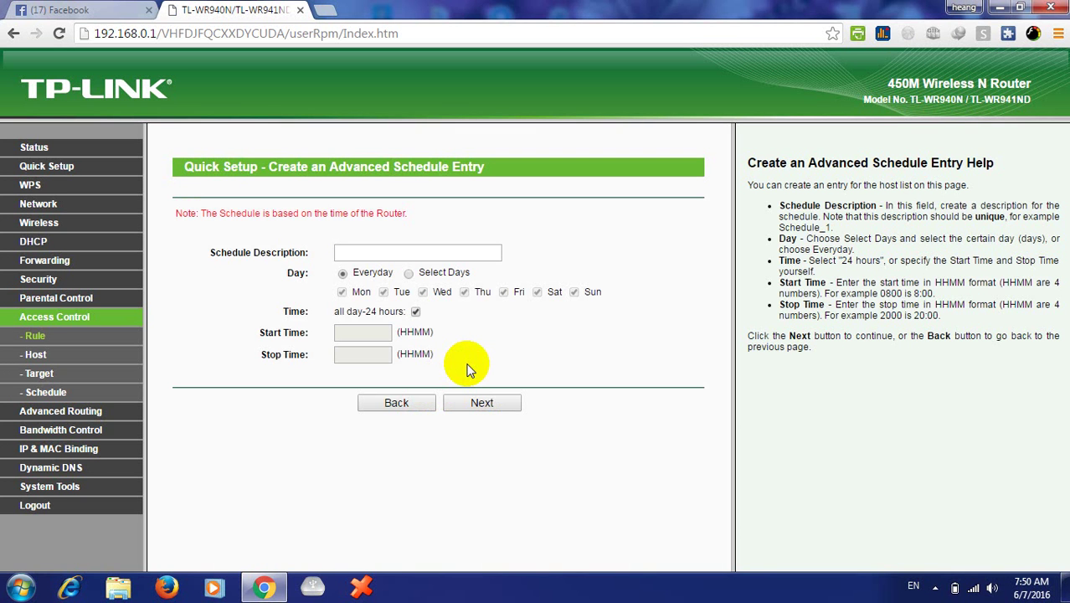
- Highlight the heading words Quick, Setup, Create and Advanced, then clear the selection
double_click(204, 170)
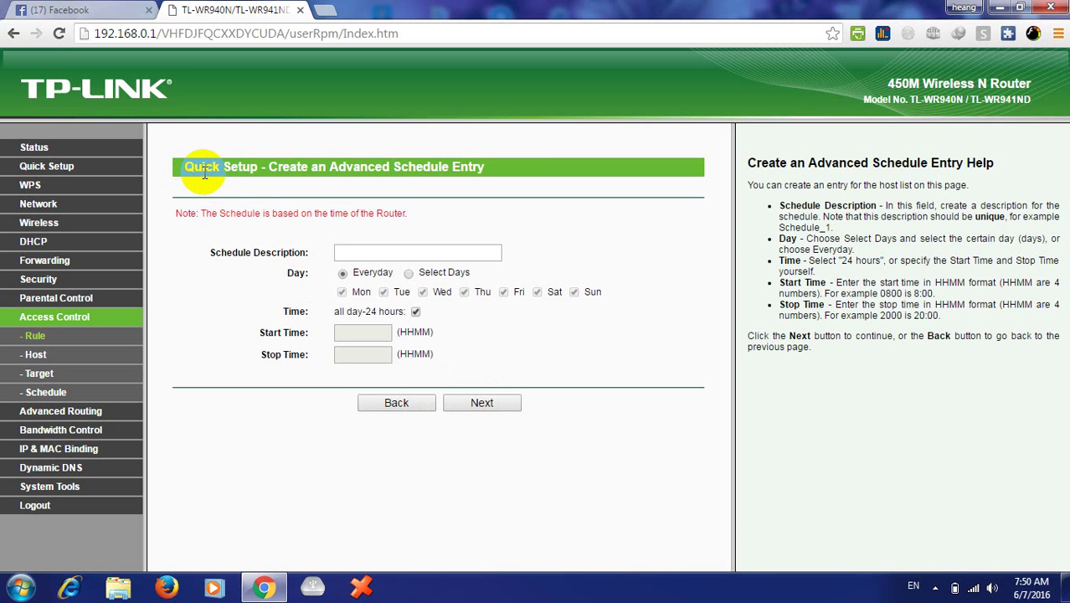
double_click(237, 169)
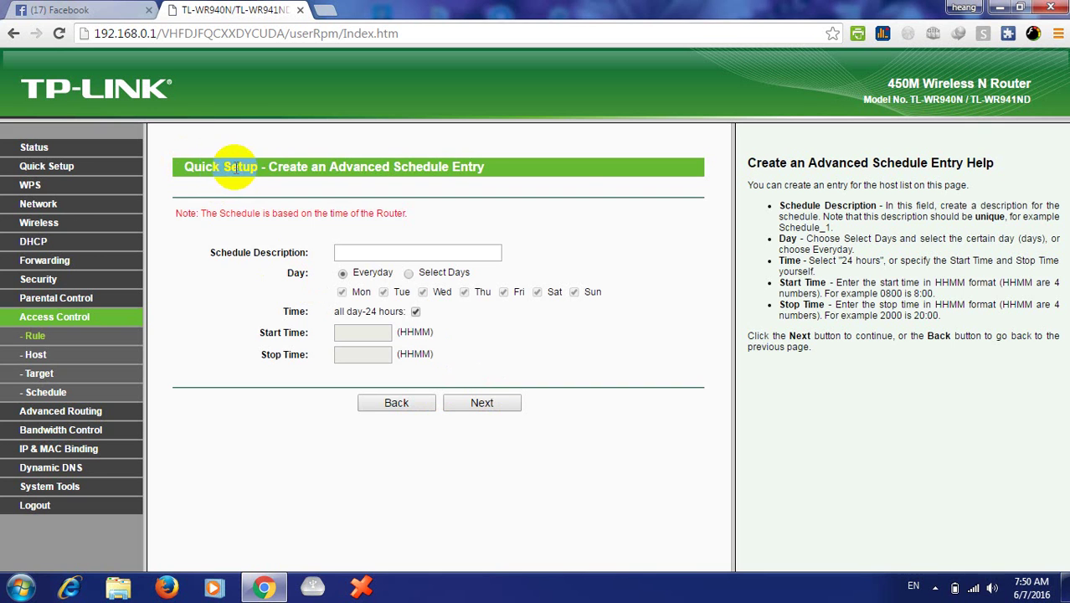
double_click(289, 168)
double_click(356, 172)
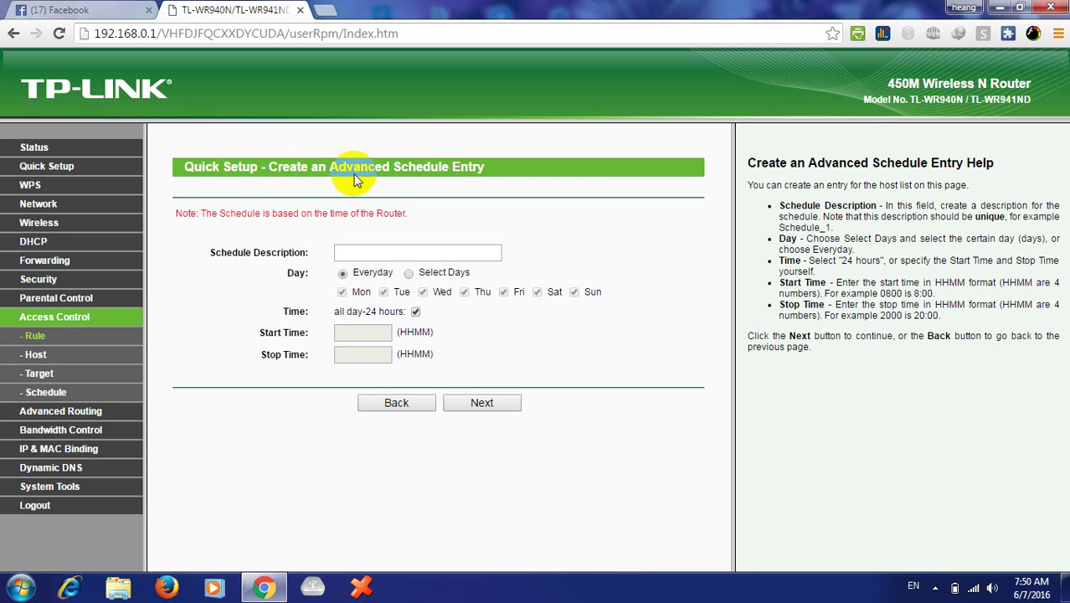
click(324, 243)
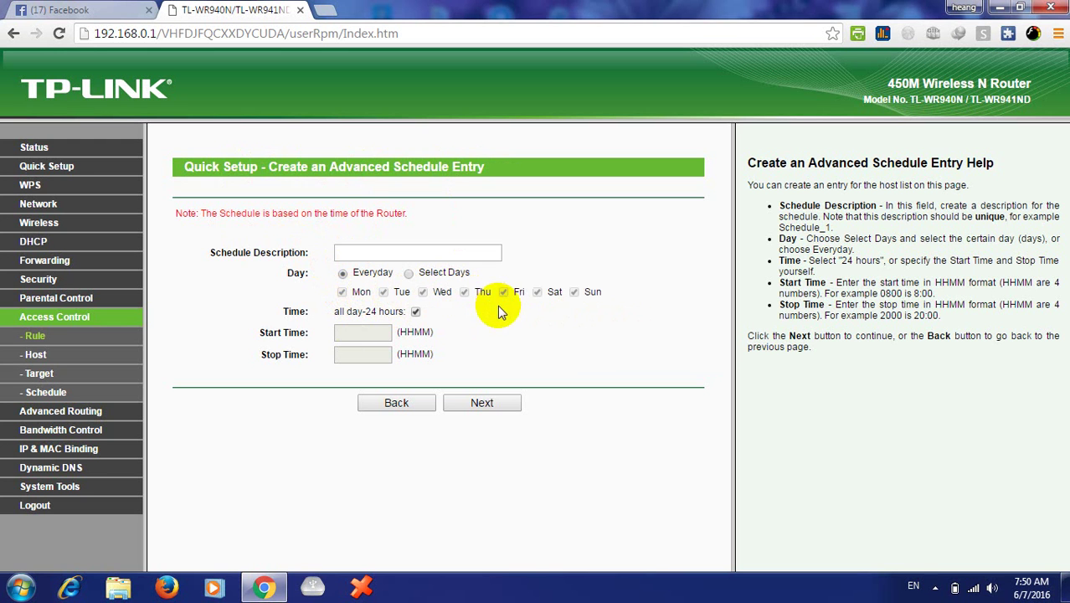
- Name the schedule 'everday', keeping Everyday and all day-24 hours, and continue
click(418, 253)
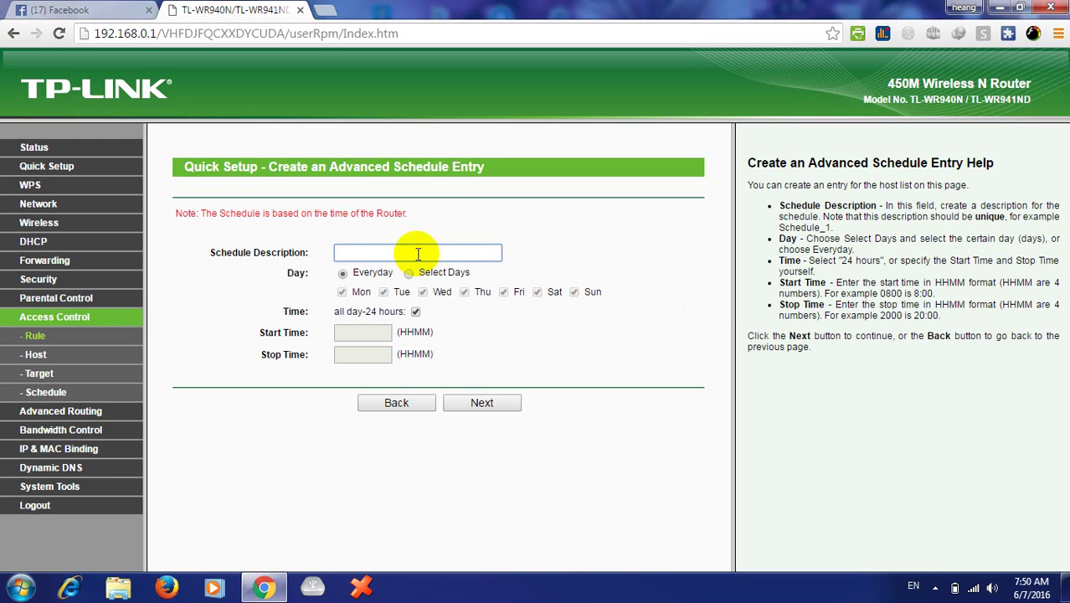
text(E)
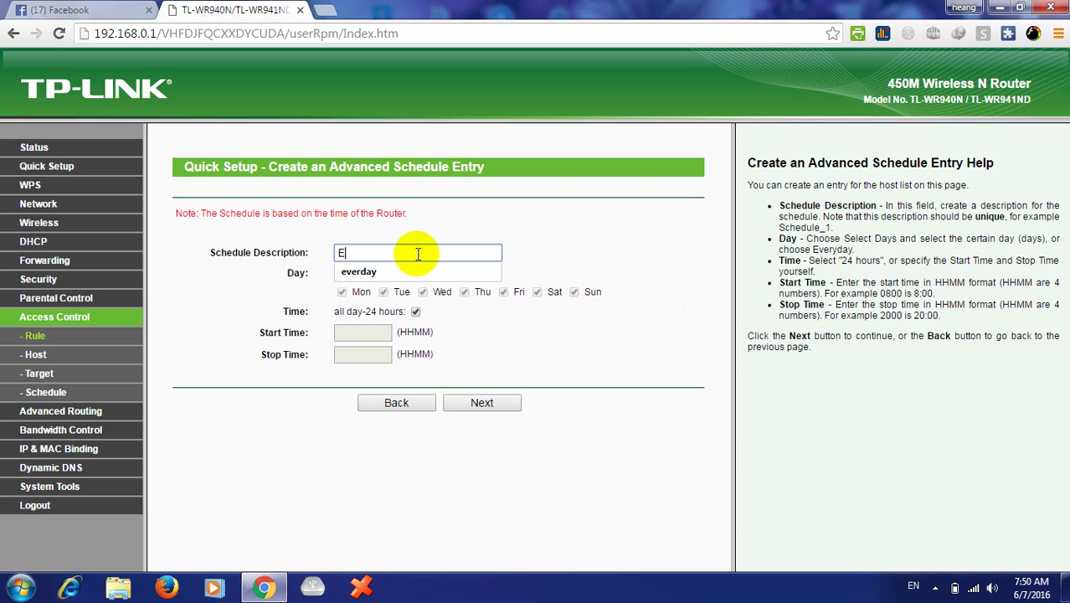
text(verday)
click(409, 271)
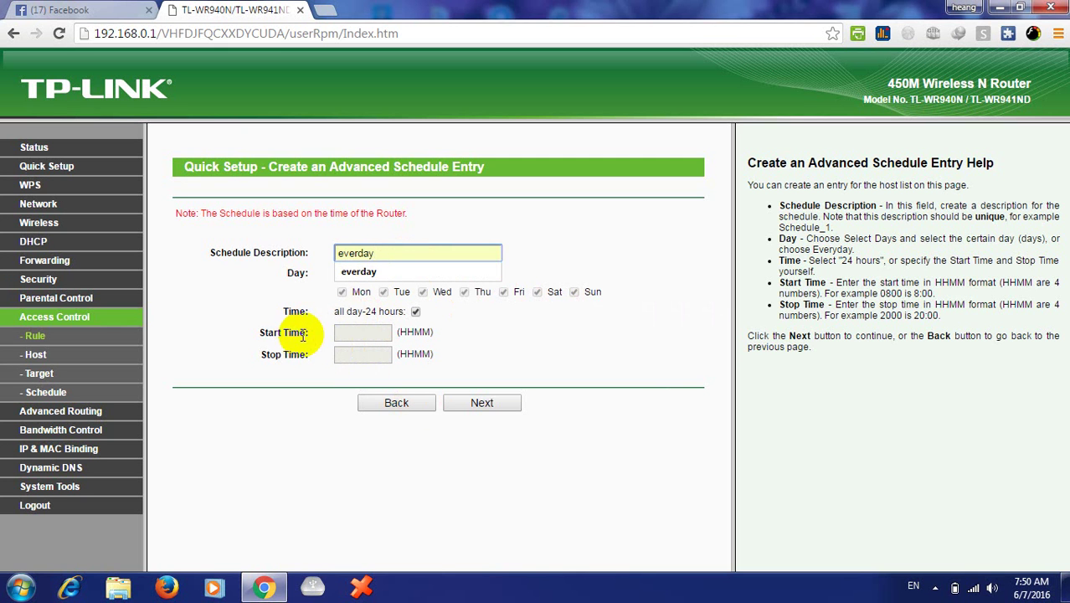
click(353, 331)
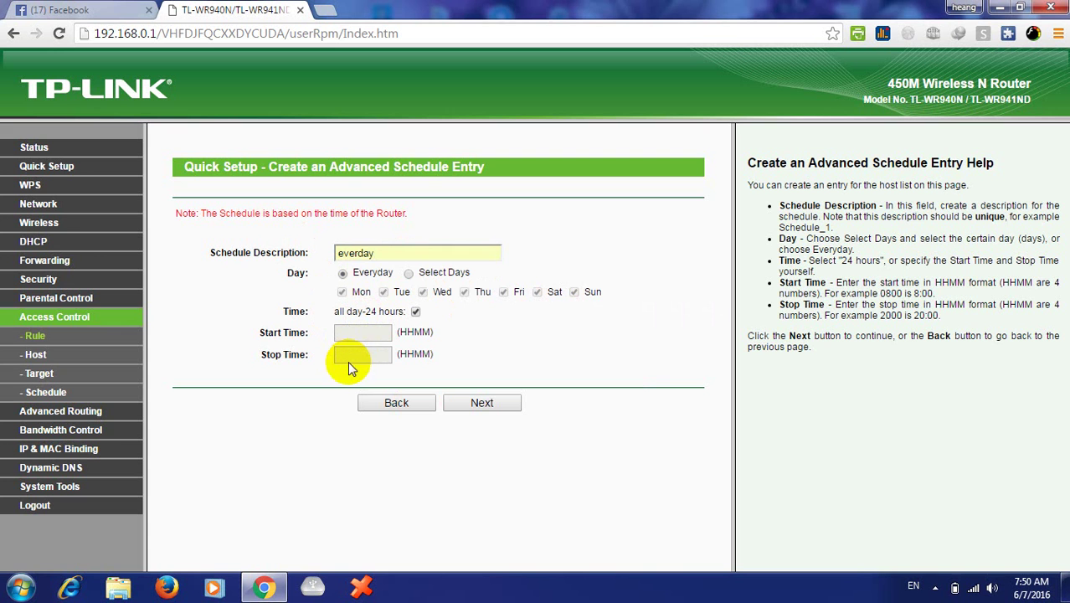
click(387, 256)
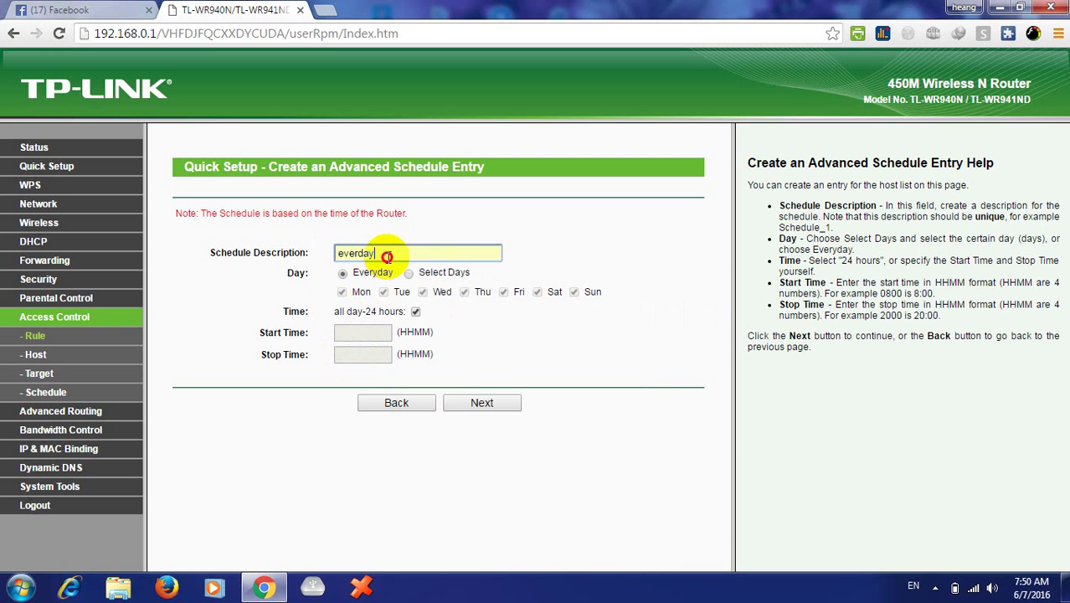
click(479, 403)
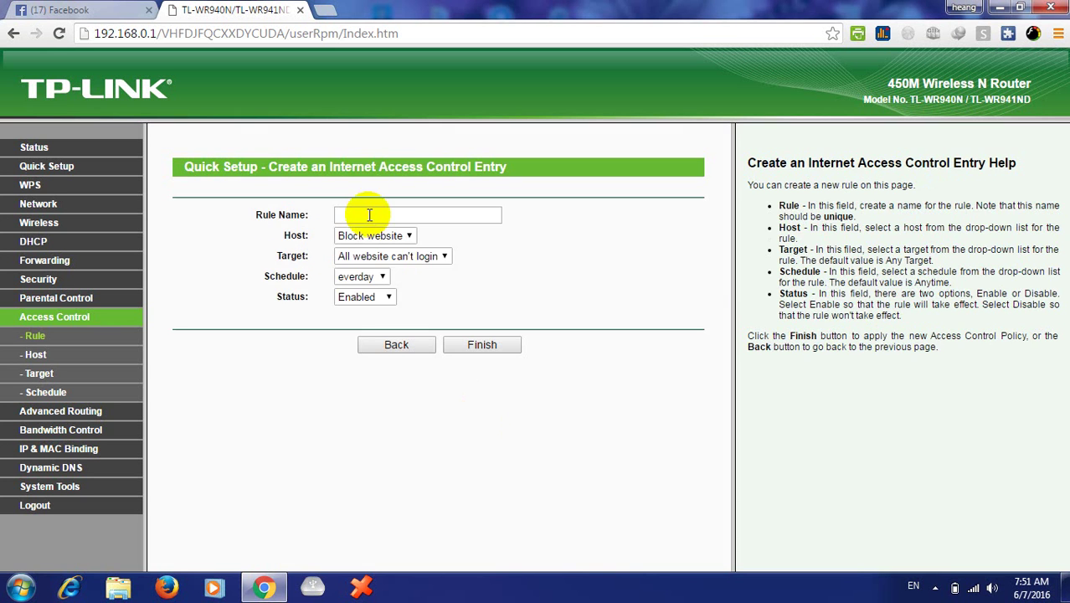
- Enter 'My testing Block' as the rule name
click(369, 215)
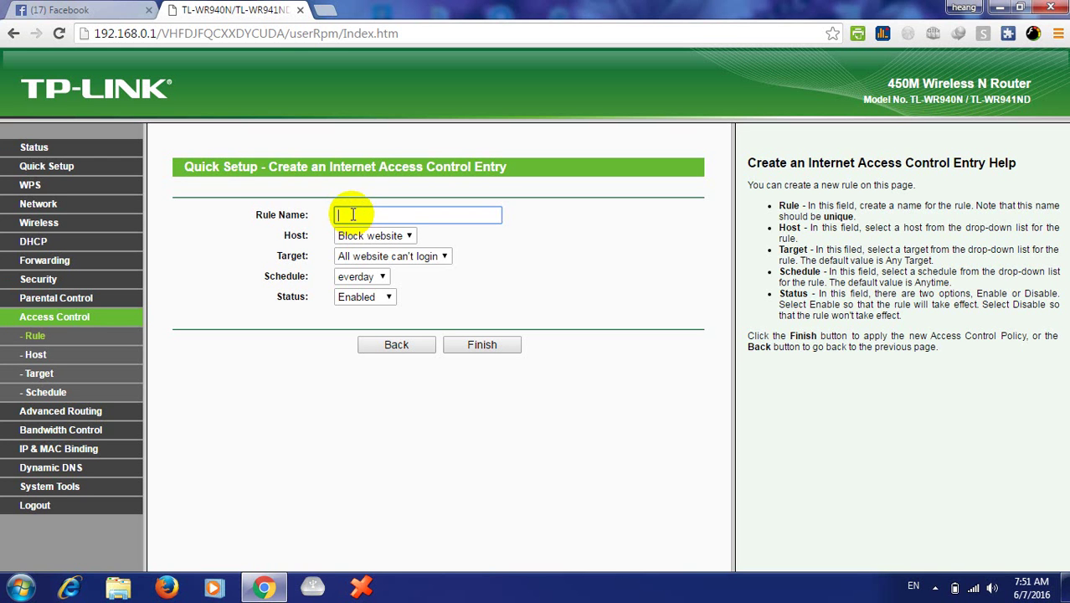
text(My testing Block)
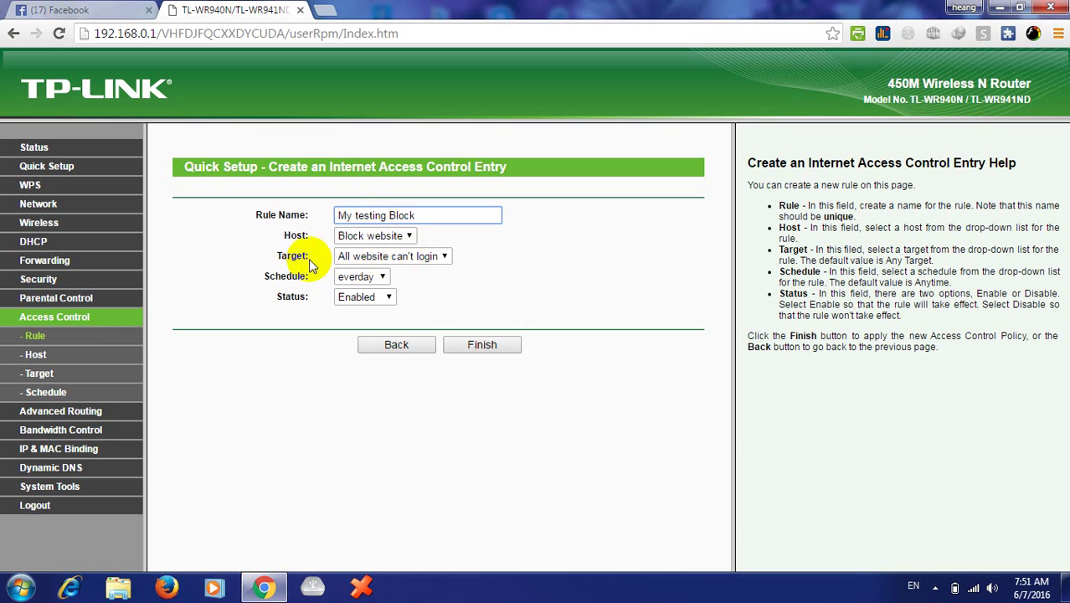
- Keep schedule everday and status Enabled, and finish creating the rule
click(382, 277)
click(382, 276)
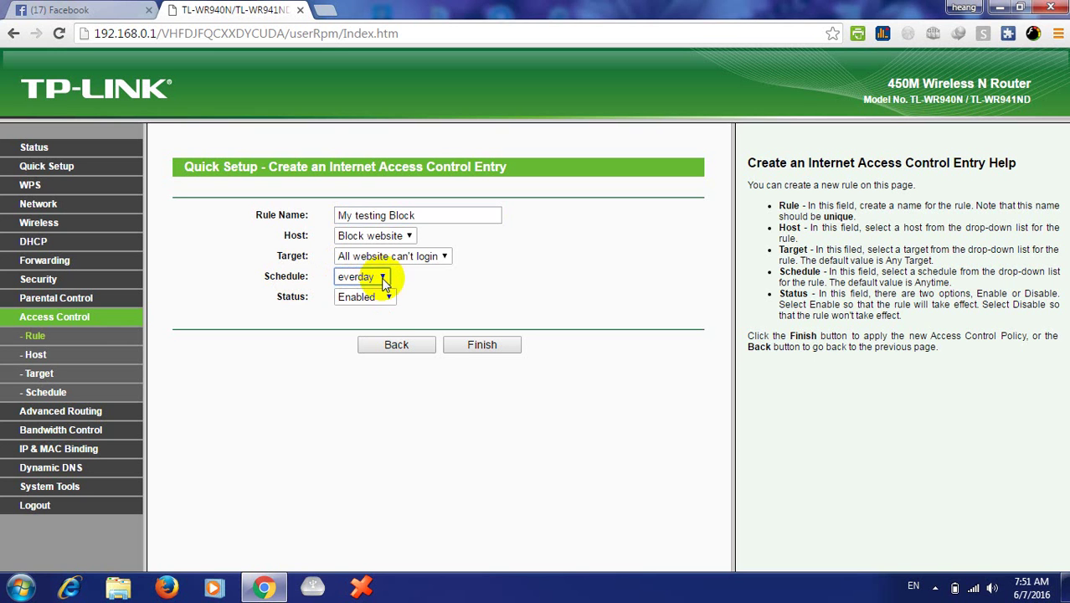
click(389, 297)
click(387, 327)
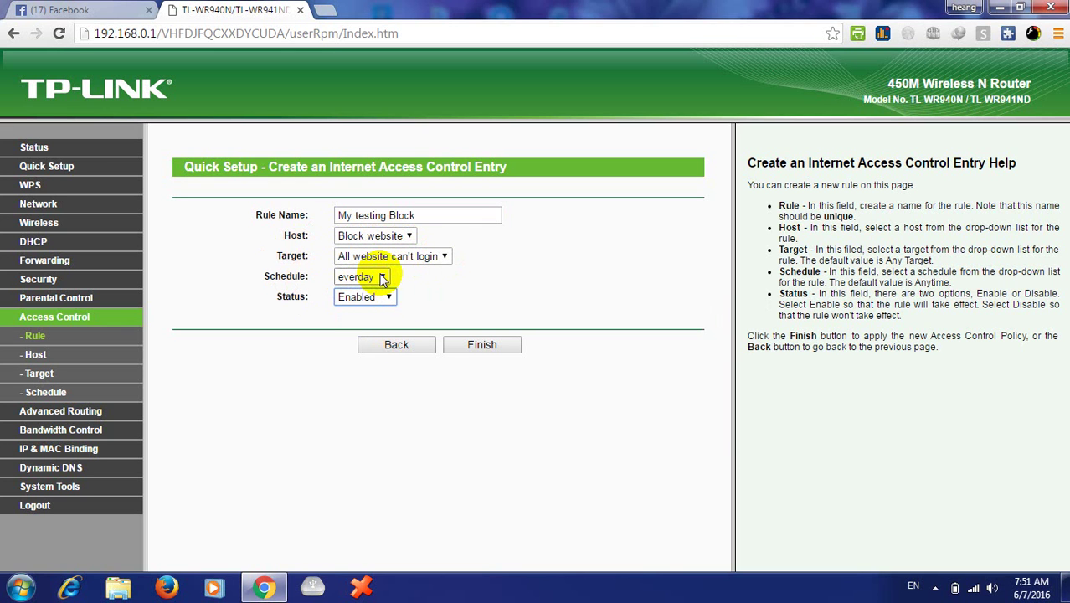
click(476, 344)
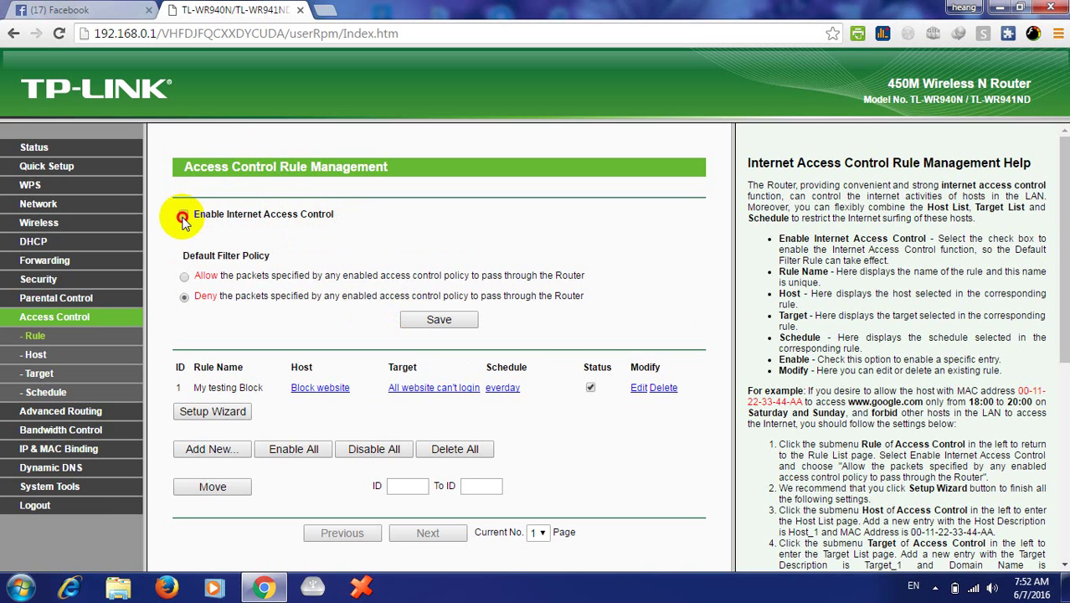
- Save the Internet Access Control settings and log out to the login page
click(439, 320)
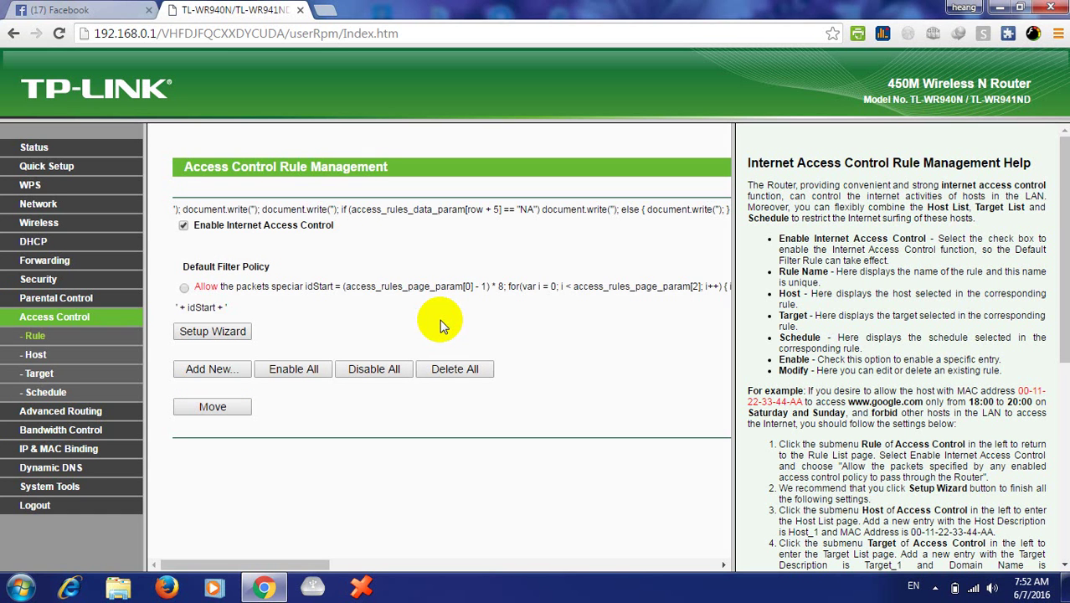
click(38, 507)
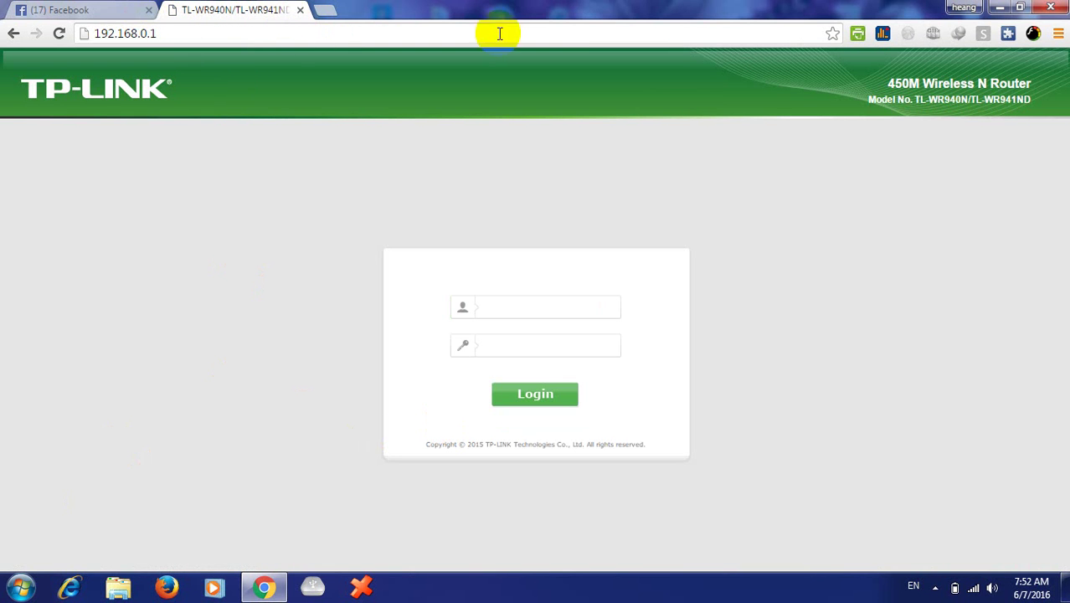
- Close Chrome, refresh the desktop, check the wireless connection, and relaunch Chrome
click(1059, 7)
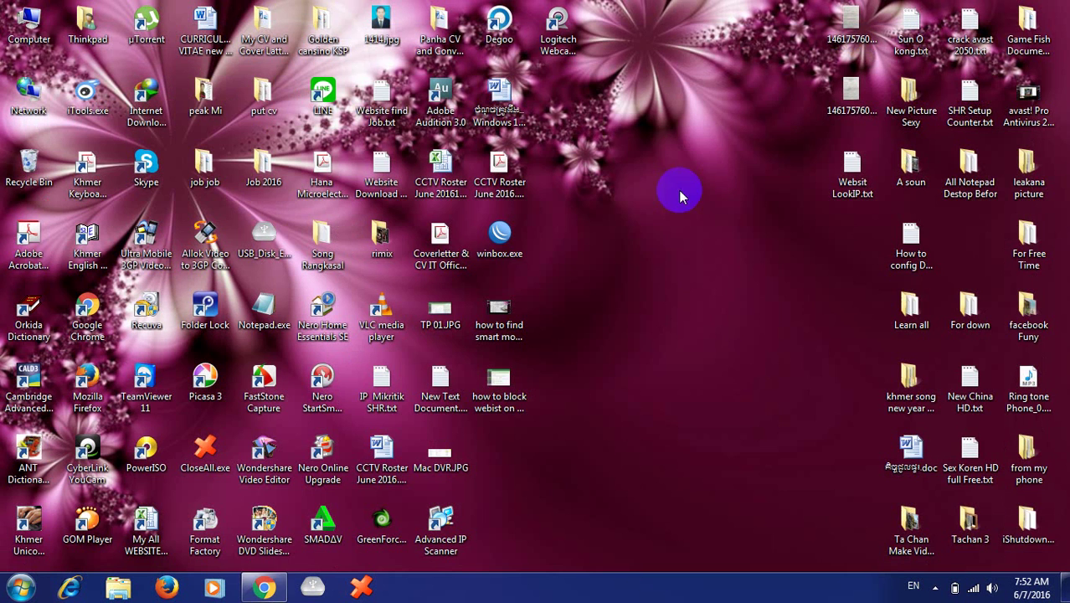
right_click(648, 270)
click(707, 311)
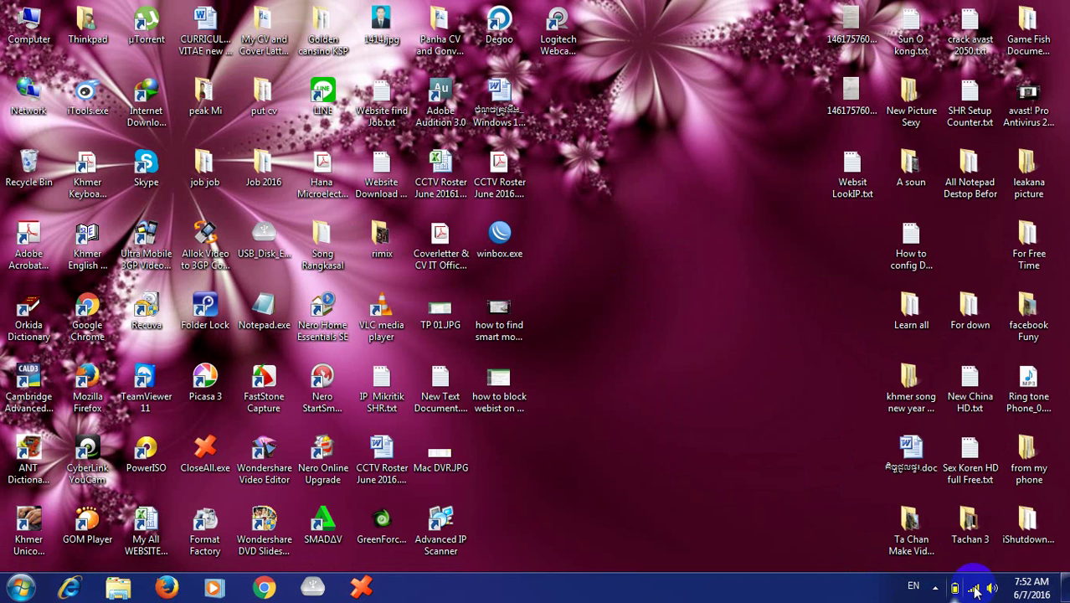
click(975, 589)
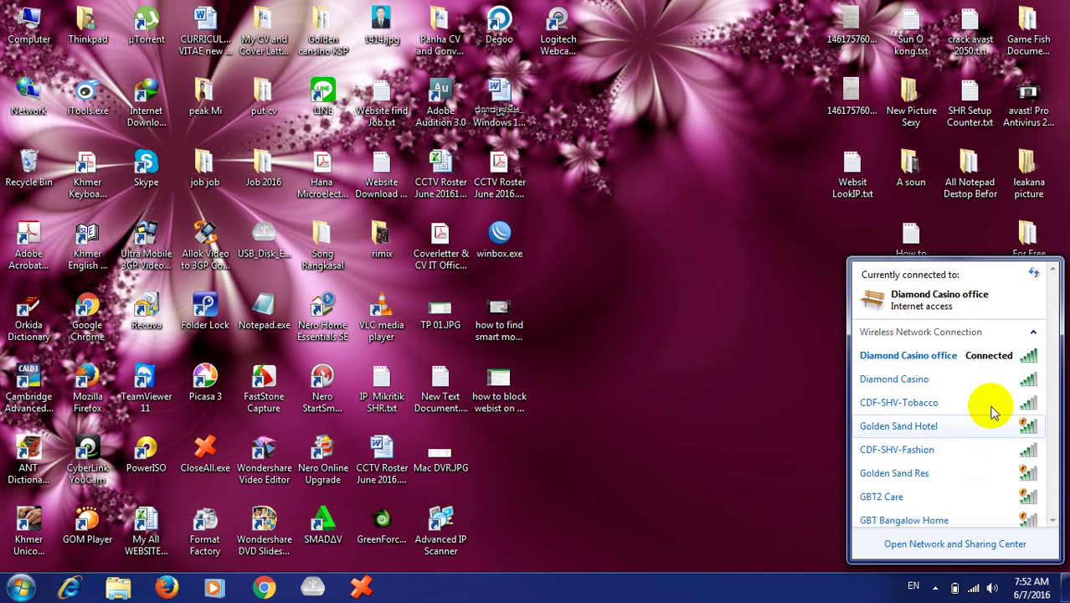
click(691, 395)
right_click(689, 389)
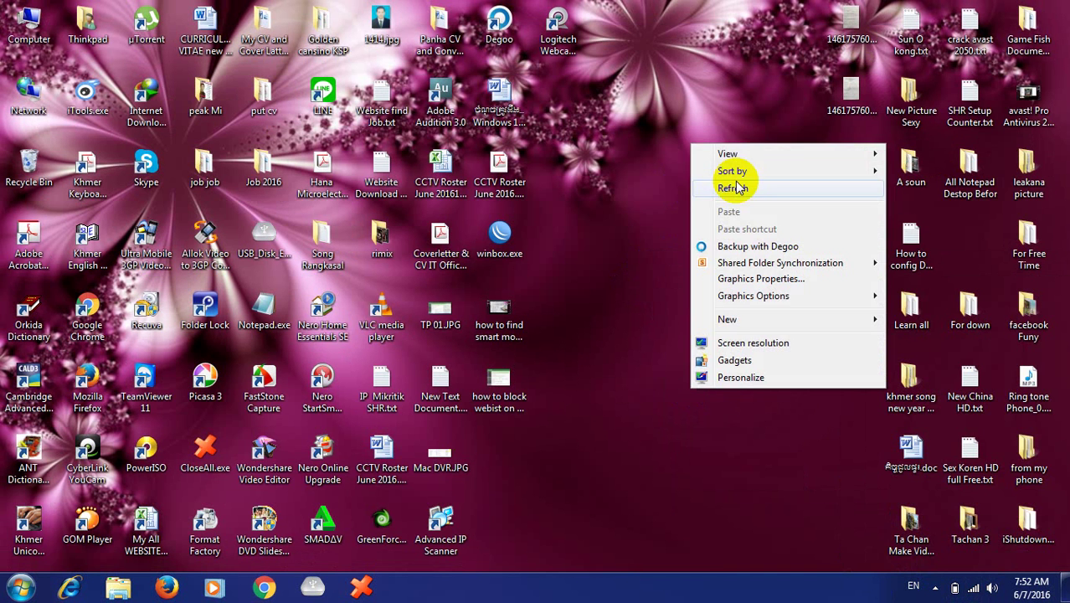
click(727, 192)
click(264, 586)
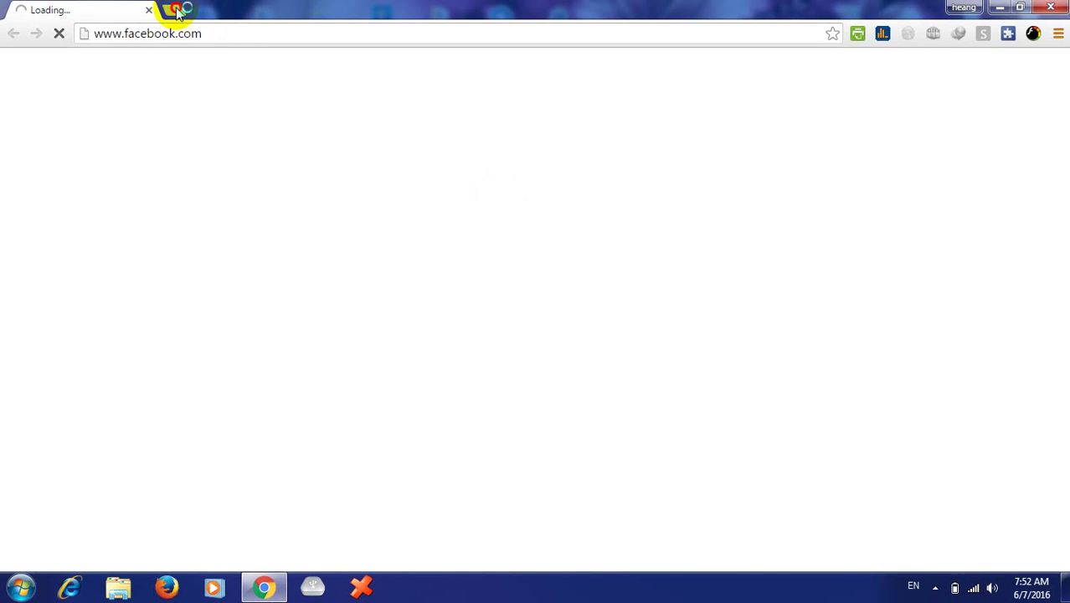
- Load youtube.com, google.com and twitter.com in three new tabs
click(173, 9)
text(youtube.com)
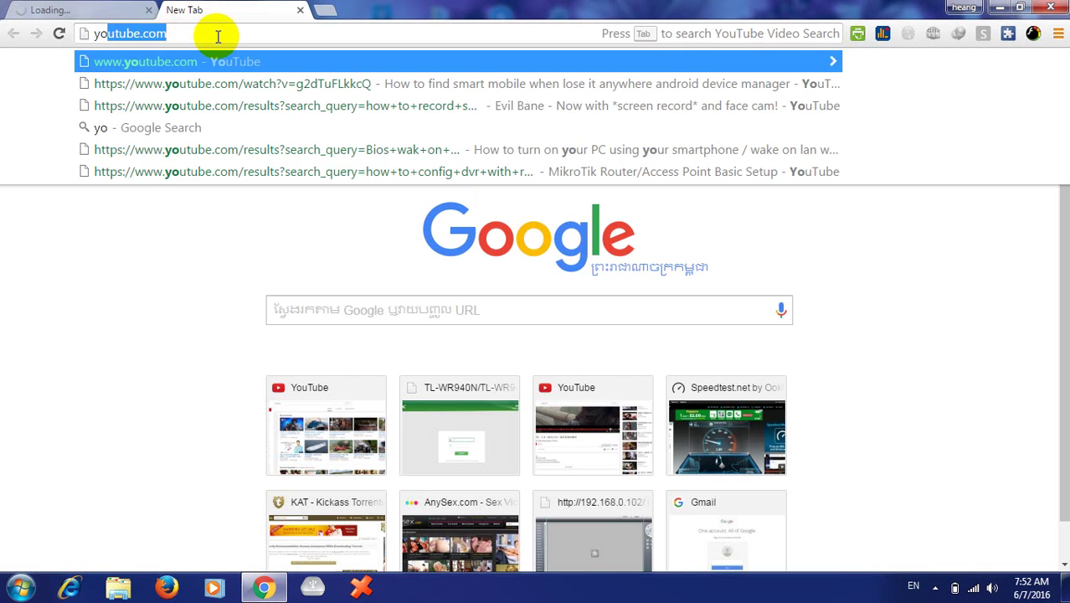
key(Return)
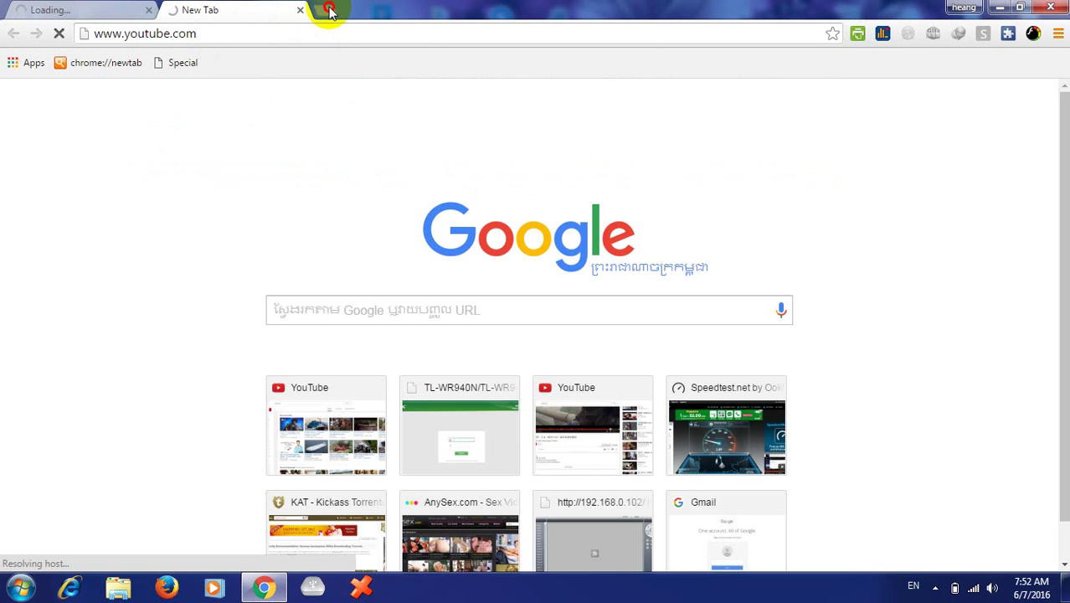
click(330, 10)
text(google.com)
key(Return)
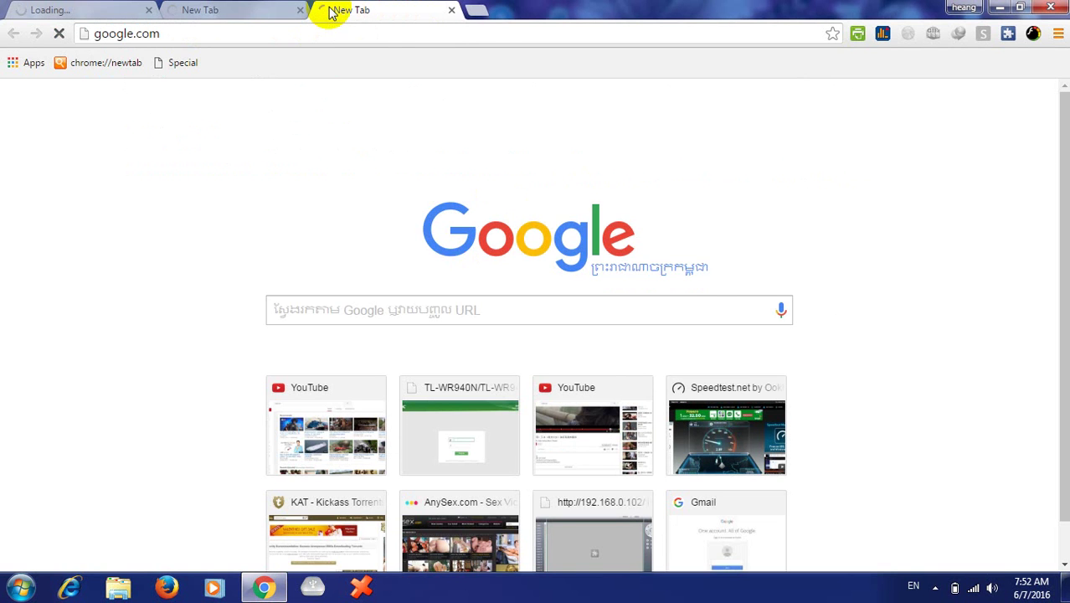
click(477, 11)
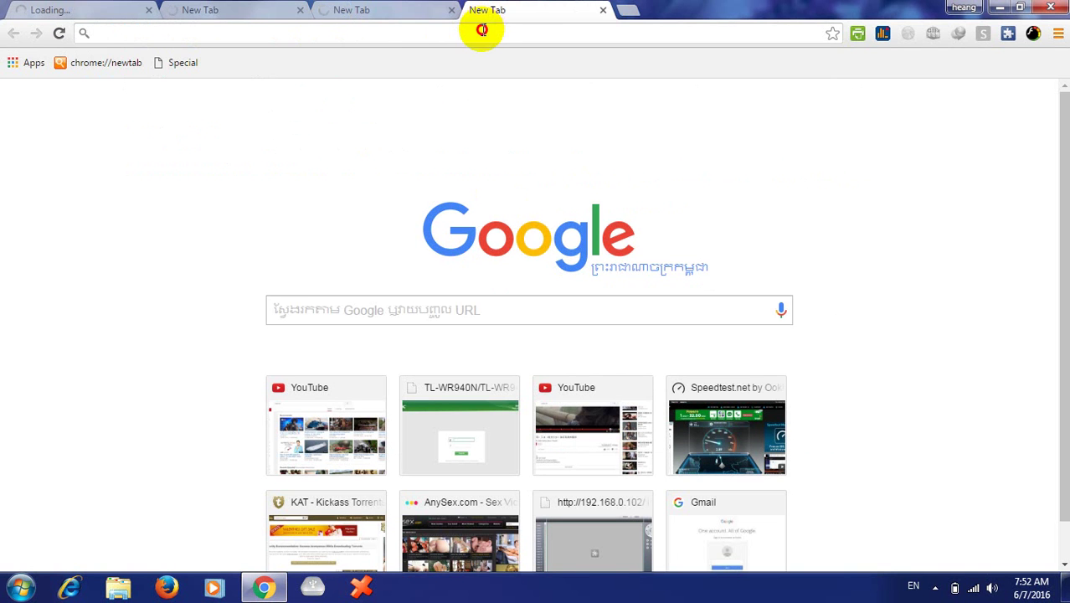
text(w)
key(BackSpace)
key(BackSpace)
text(twitter.com)
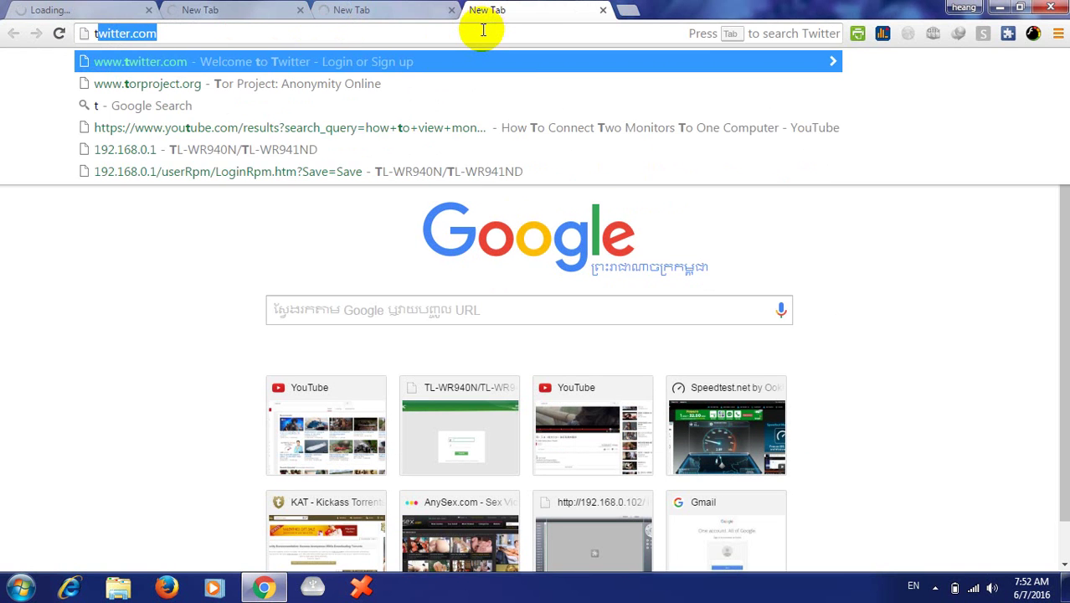
key(Return)
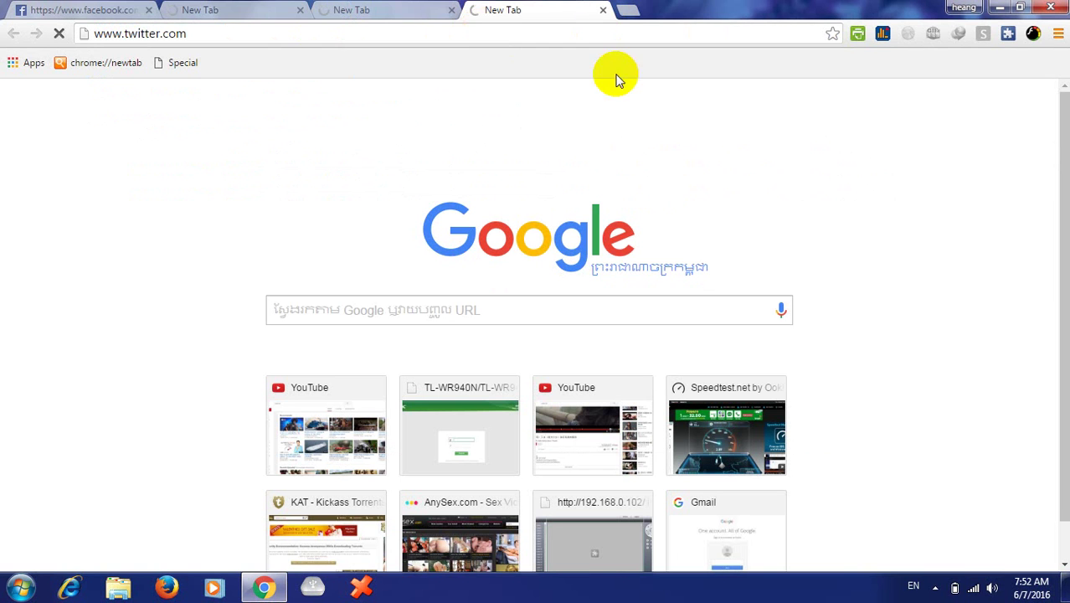
- Go through the Facebook, YouTube, Google and Twitter tabs, checking each address's error page
click(412, 12)
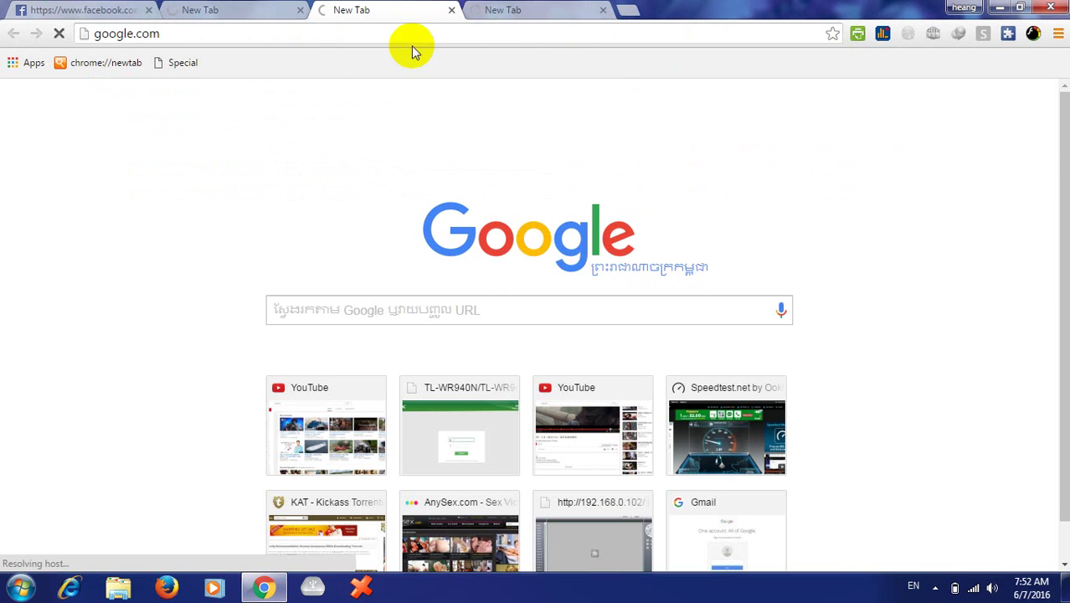
click(231, 14)
click(69, 14)
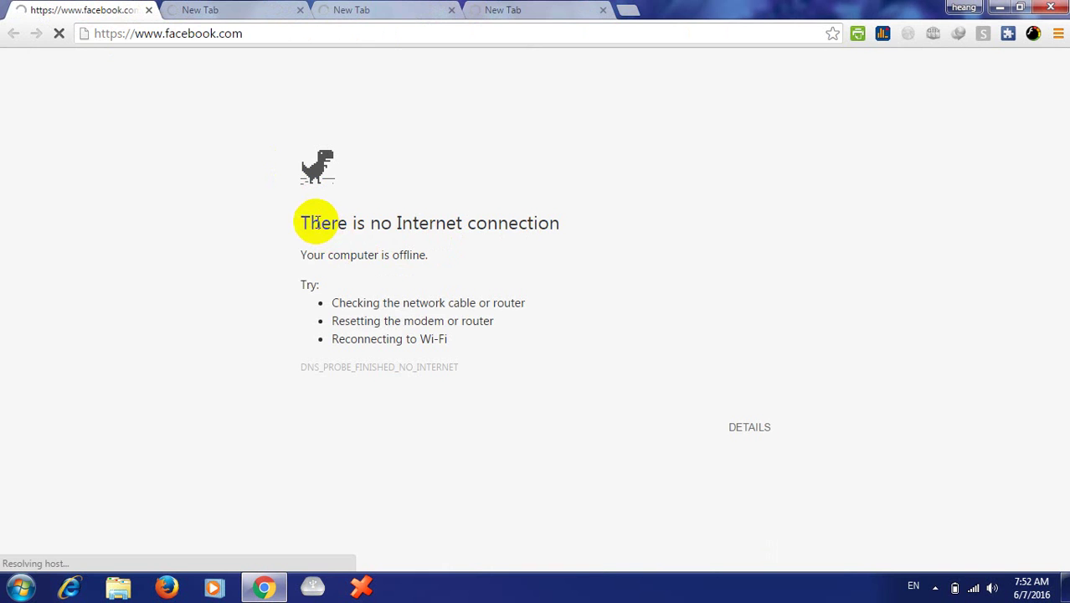
click(273, 37)
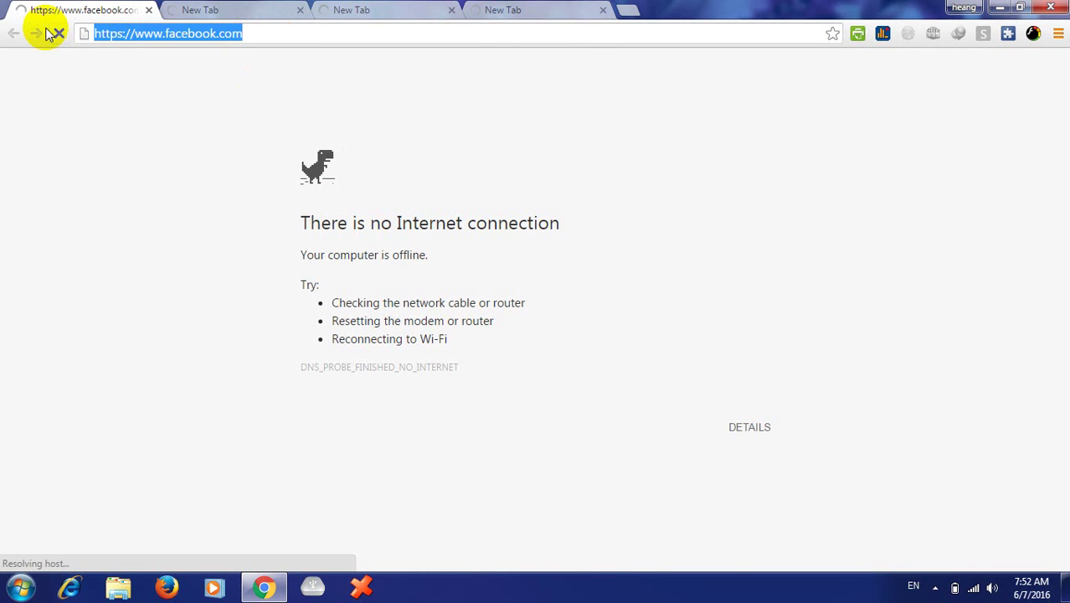
click(193, 21)
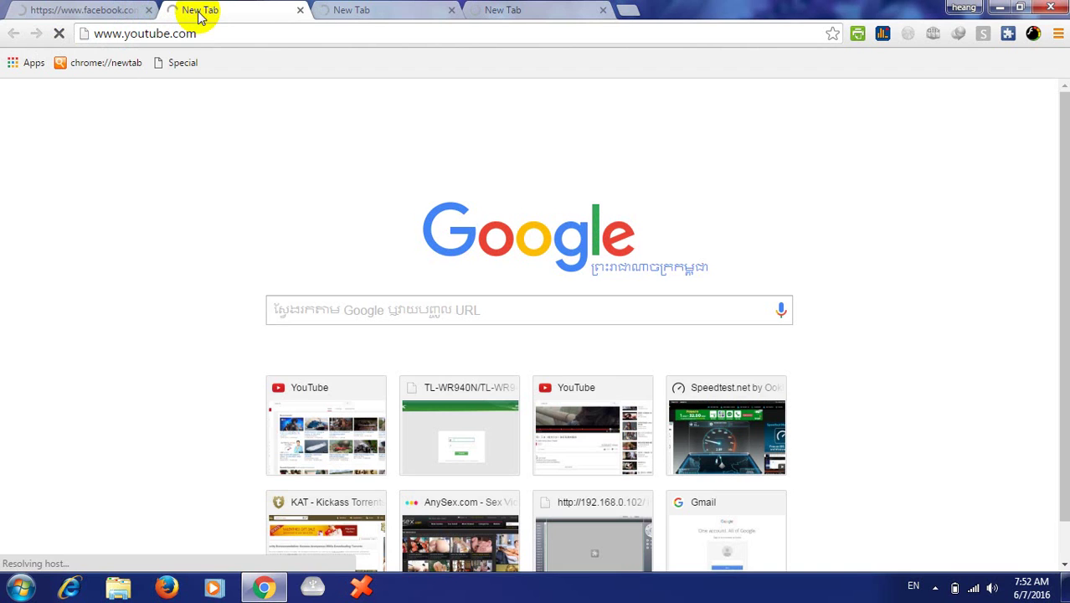
click(240, 31)
click(241, 31)
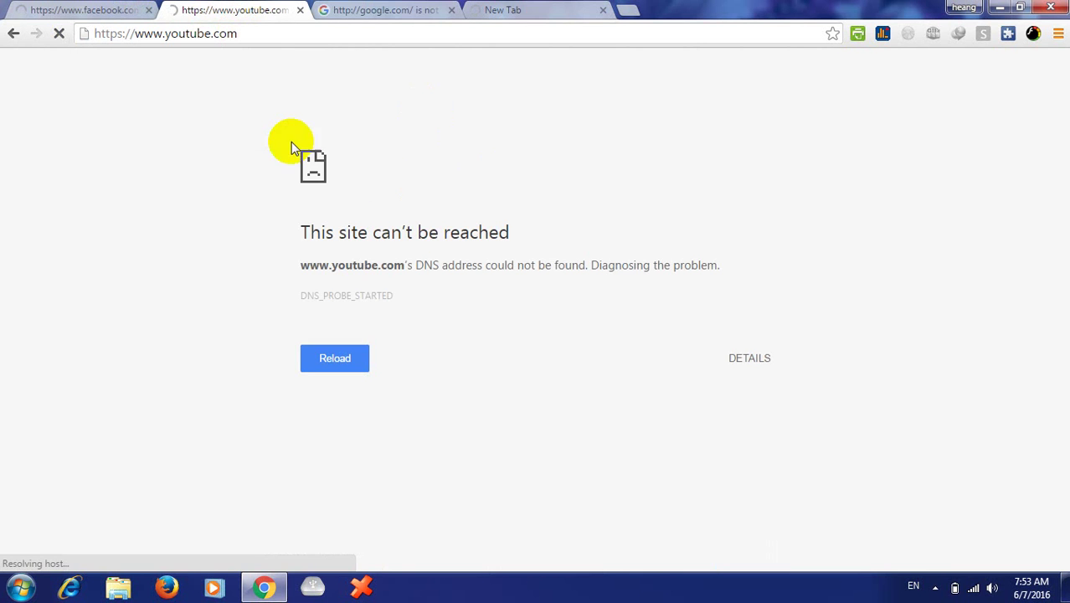
click(387, 9)
click(377, 31)
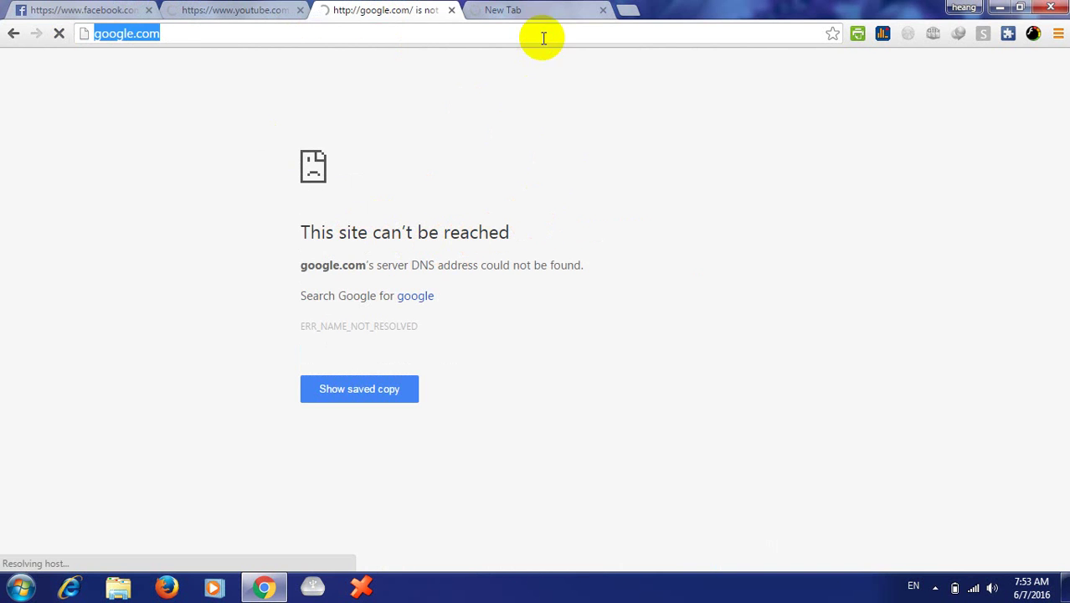
click(536, 8)
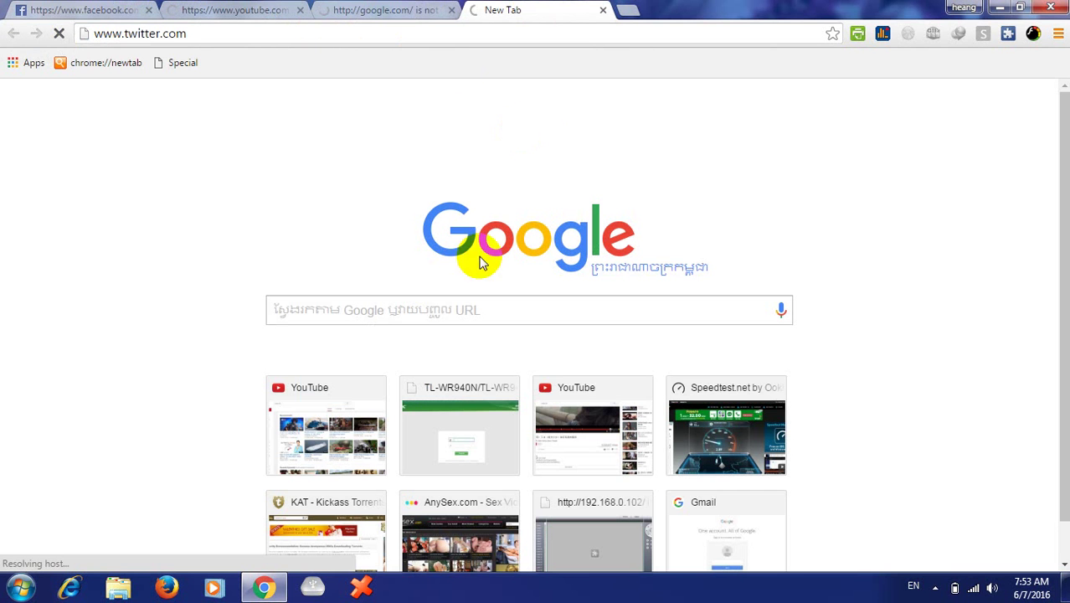
click(506, 32)
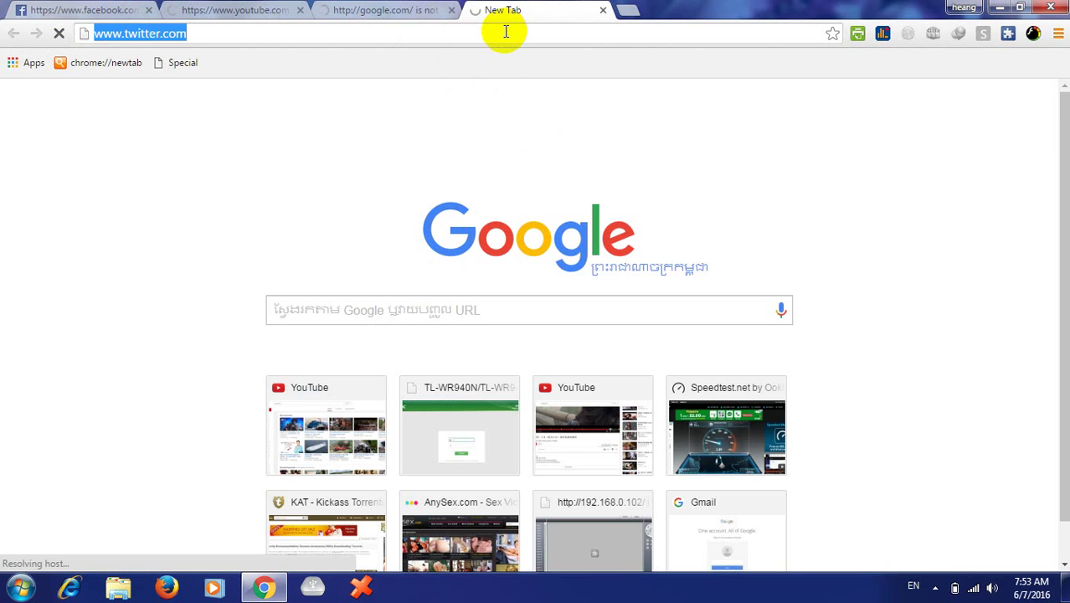
- Compare the tabs again, confirming the blocked sites fail while twitter.com is still resolving
click(395, 15)
click(503, 8)
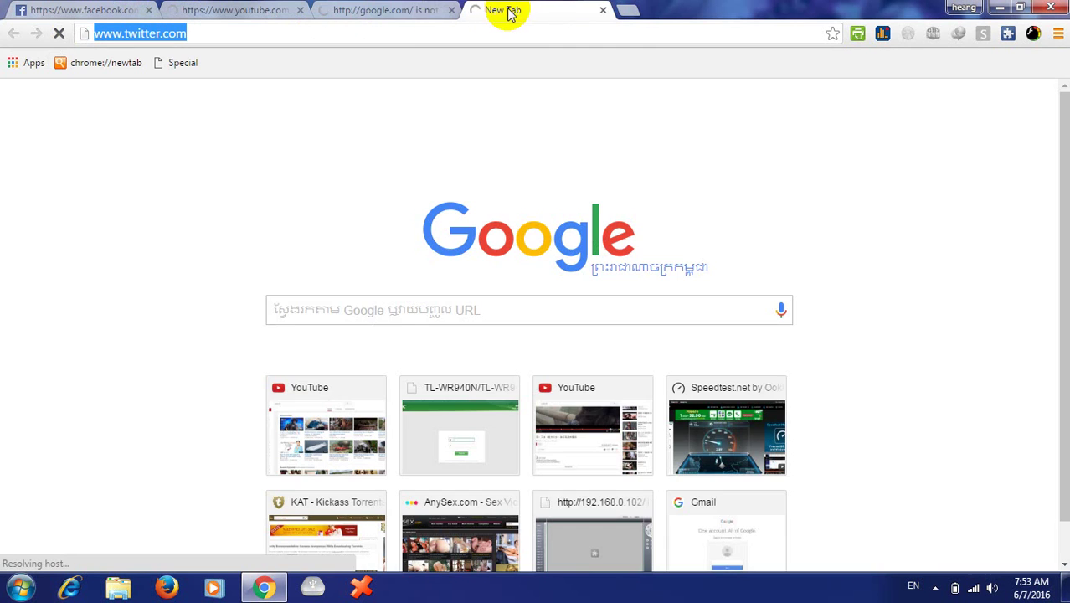
click(408, 17)
click(494, 16)
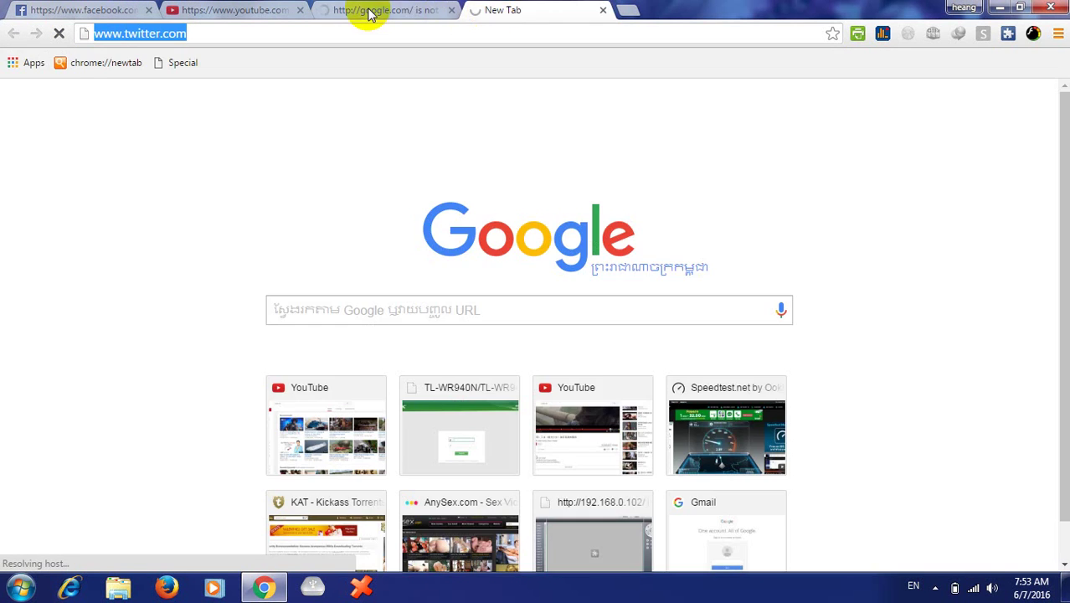
click(366, 10)
click(280, 10)
click(52, 18)
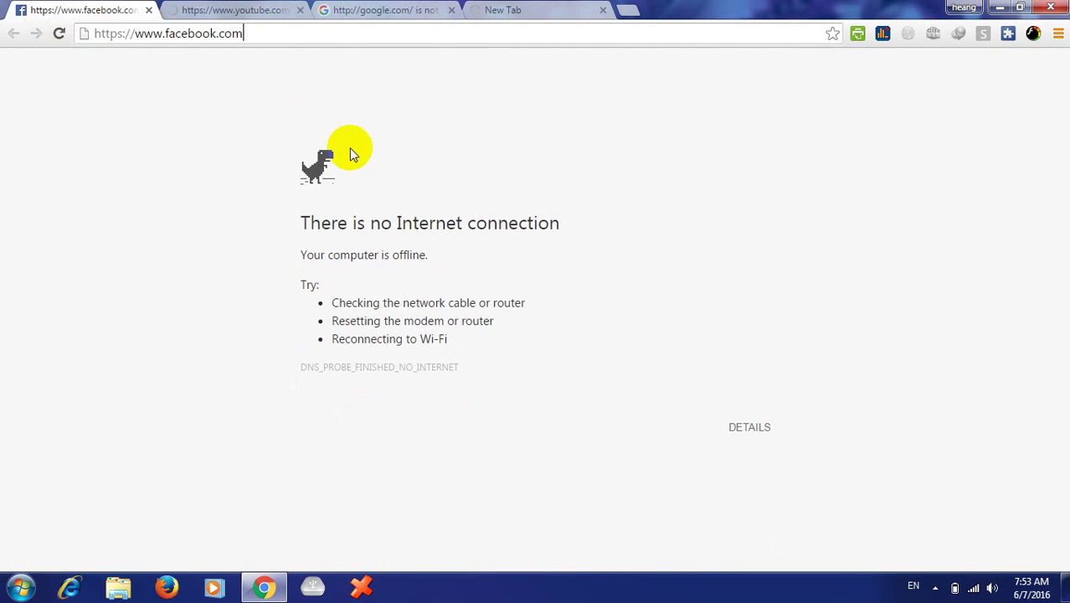
click(230, 10)
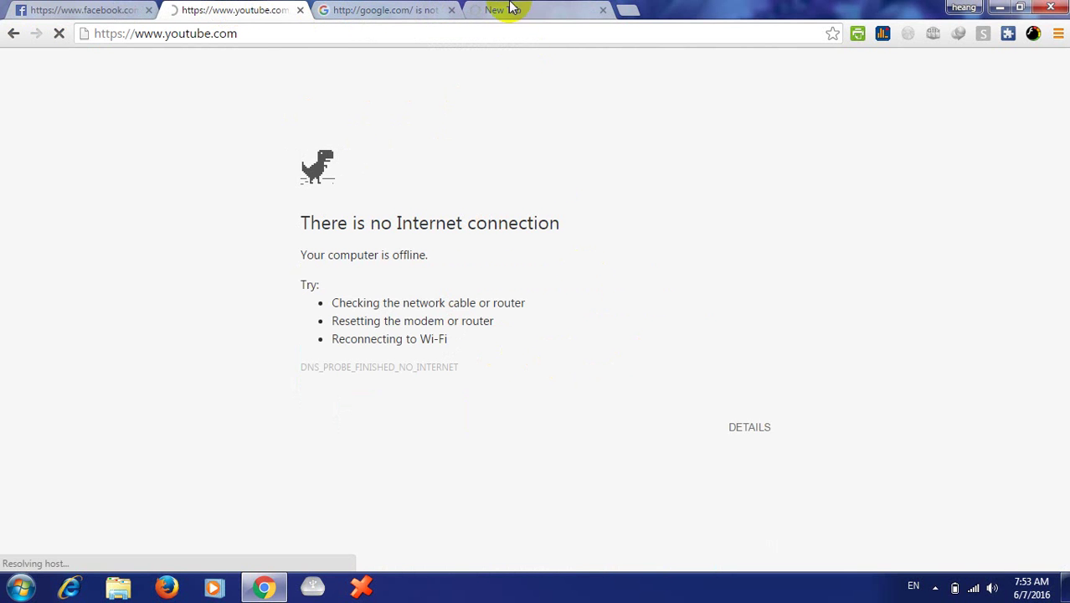
click(401, 12)
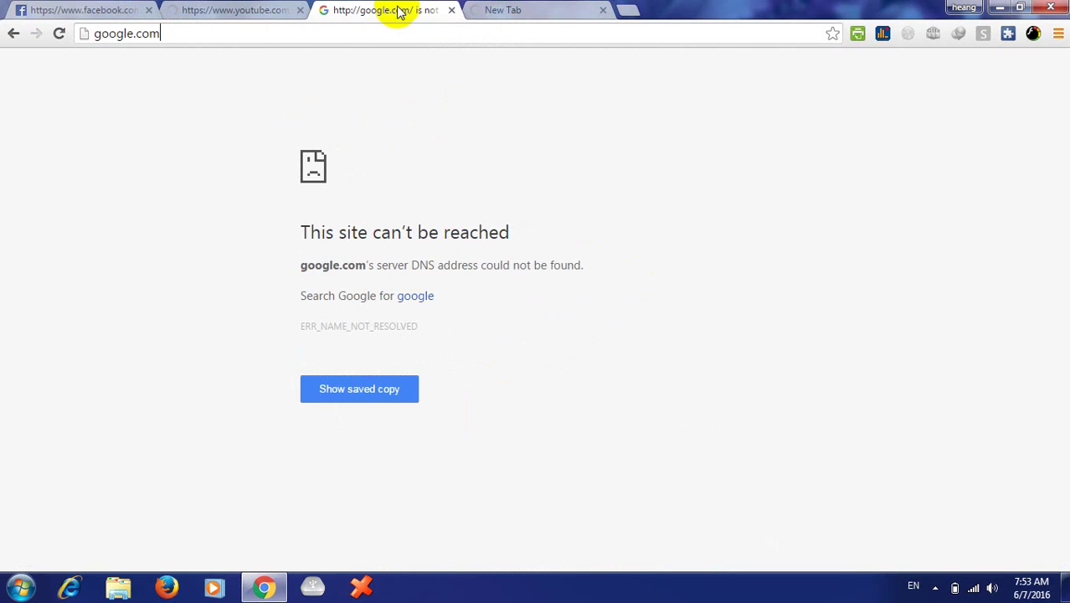
click(511, 11)
key(End)
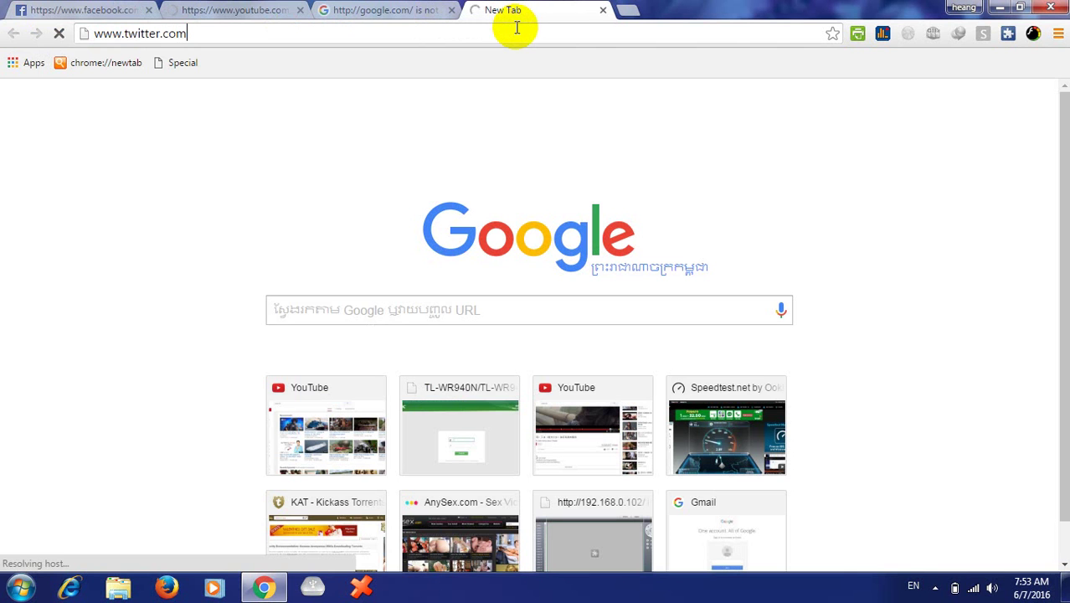